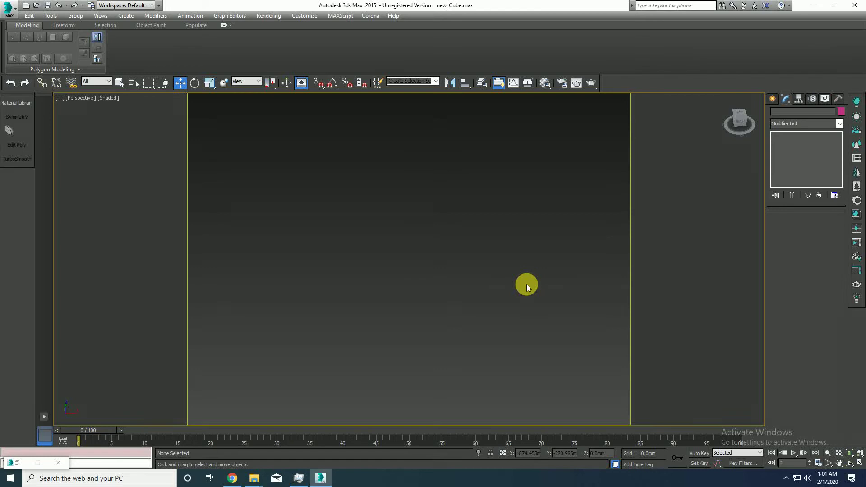
Draw a Standard Primitives box on the home grid and fit it in the view.
{"action": "key", "text": "g"}
{"action": "left_click", "coordinate": [772, 99]}
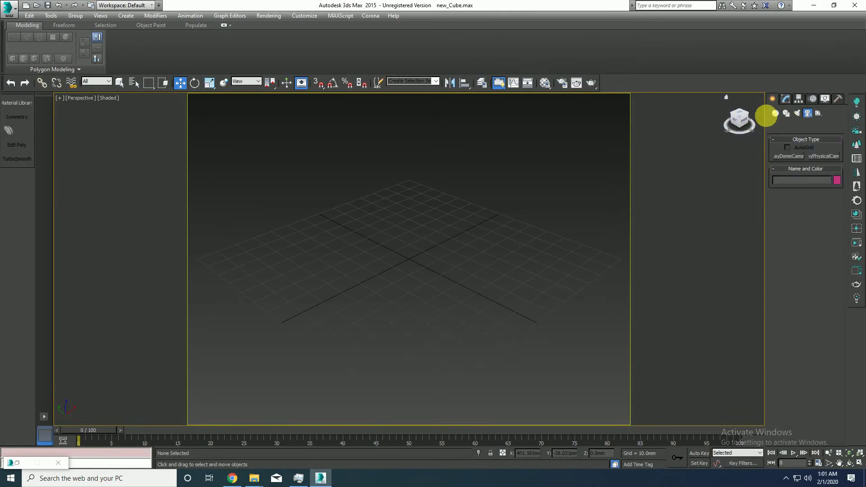
{"action": "left_click", "coordinate": [775, 113]}
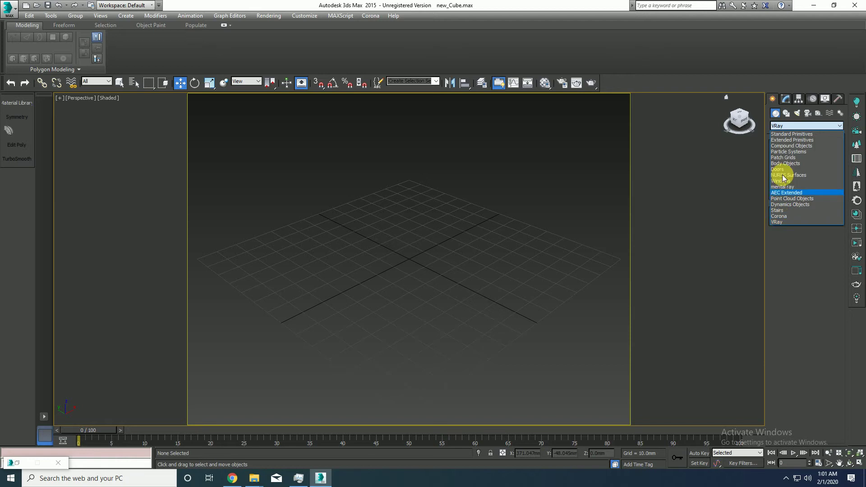
{"action": "left_click", "coordinate": [780, 134]}
{"action": "left_click", "coordinate": [786, 128]}
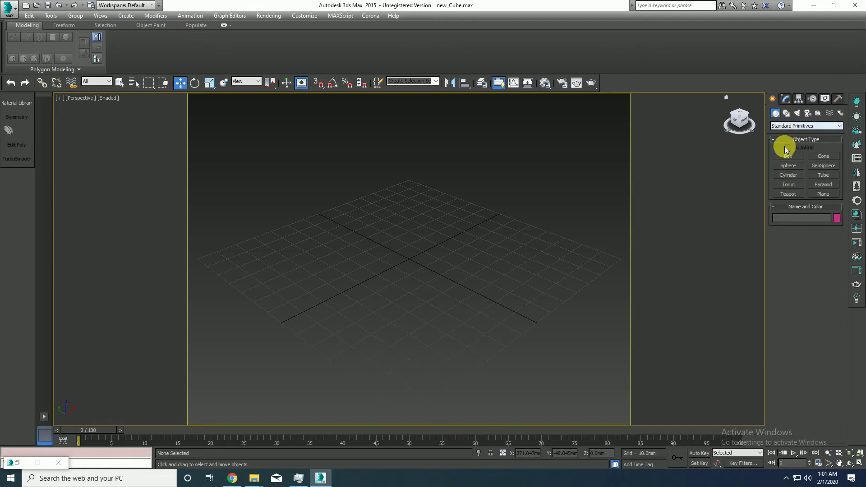
{"action": "left_click", "coordinate": [787, 156]}
{"action": "left_click_drag", "start_coordinate": [411, 264], "coordinate": [512, 350]}
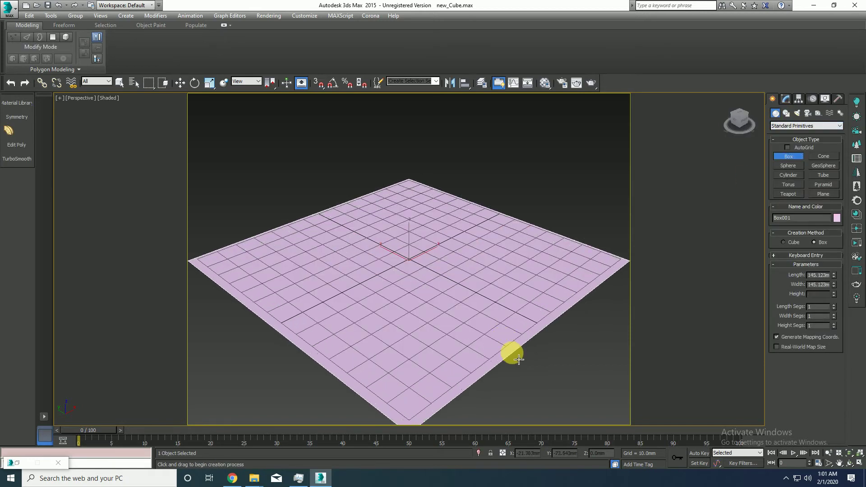
{"action": "left_click", "coordinate": [512, 212]}
{"action": "right_click", "coordinate": [508, 226]}
{"action": "key", "text": "z"}
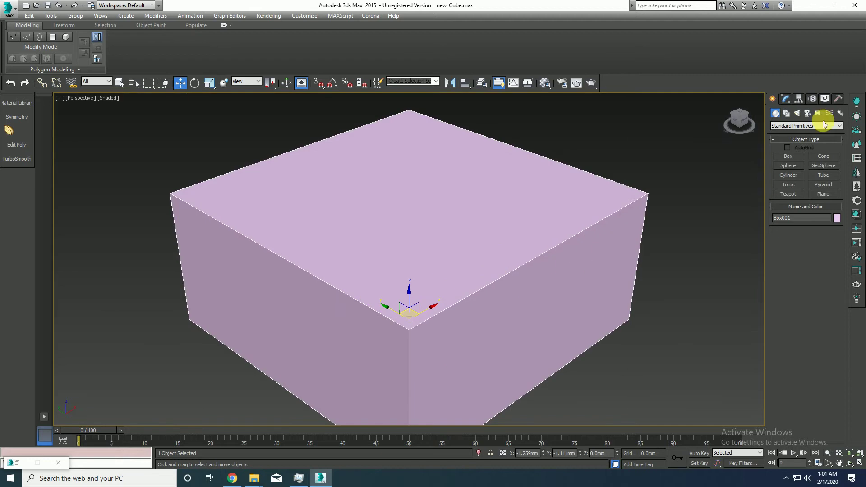
Set the box's length, width and height to 165 mm.
{"action": "left_click", "coordinate": [785, 98]}
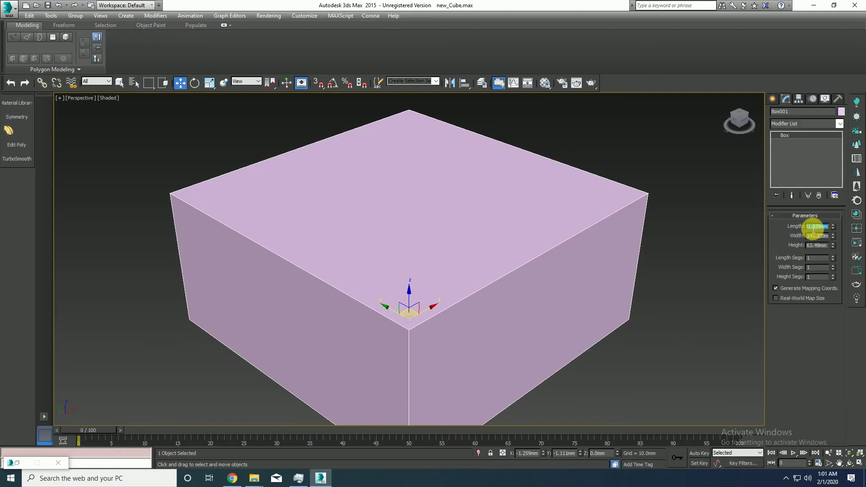
{"action": "type", "text": "165"}
{"action": "key", "text": "Tab"}
{"action": "type", "text": "165"}
{"action": "key", "text": "Tab"}
{"action": "type", "text": "165"}
{"action": "key", "text": "Tab"}
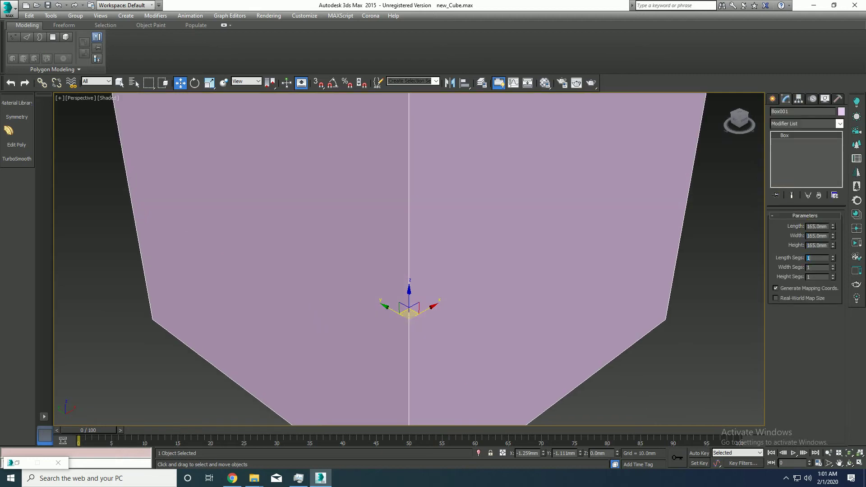
Add an Edit Poly modifier and connect a first edge ring in Edge mode.
{"action": "key", "text": "z"}
{"action": "left_click", "coordinate": [19, 145]}
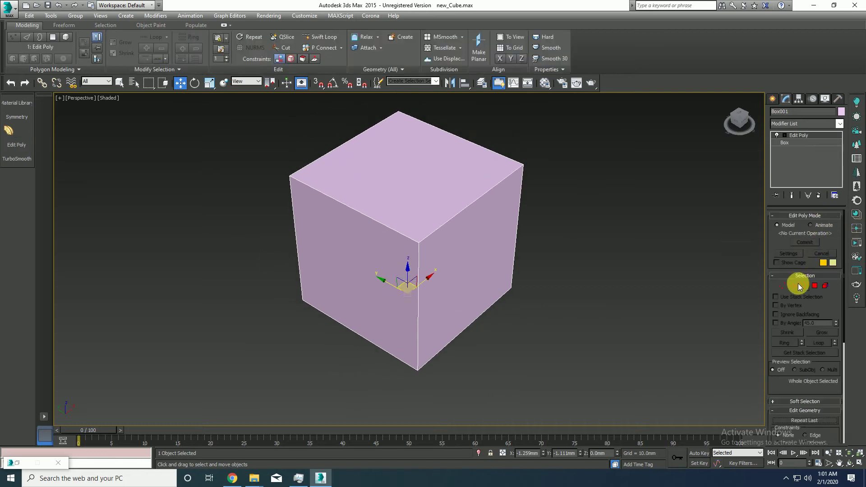
{"action": "left_click", "coordinate": [798, 285]}
{"action": "left_click", "coordinate": [457, 220]}
{"action": "key", "text": "alt+r"}
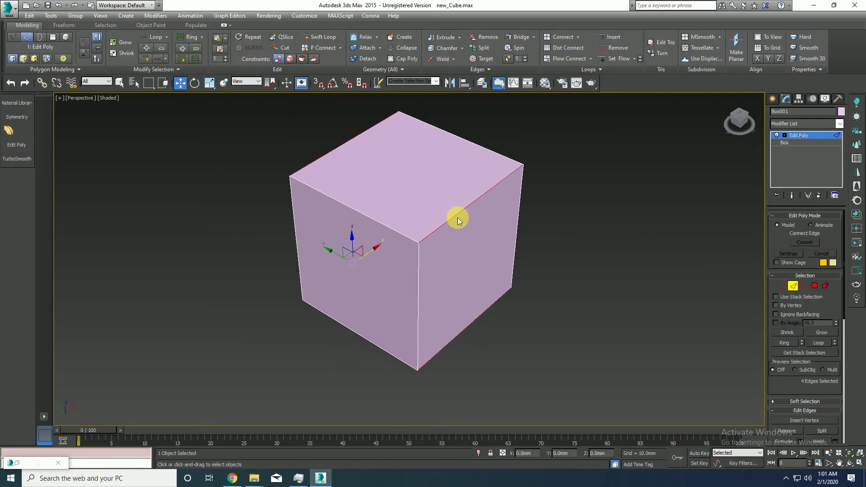
{"action": "key", "text": "Return"}
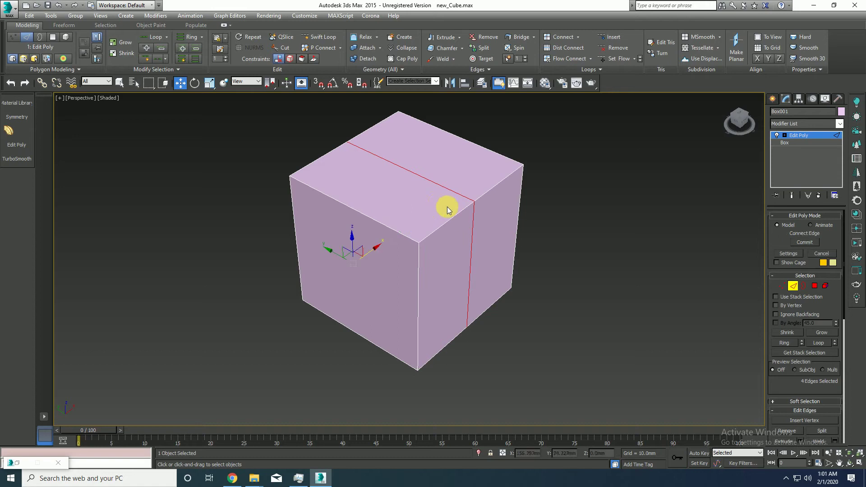
Split the faces with two evenly spaced edge loops along each axis.
{"action": "left_click", "coordinate": [460, 211]}
{"action": "key", "text": "alt+r"}
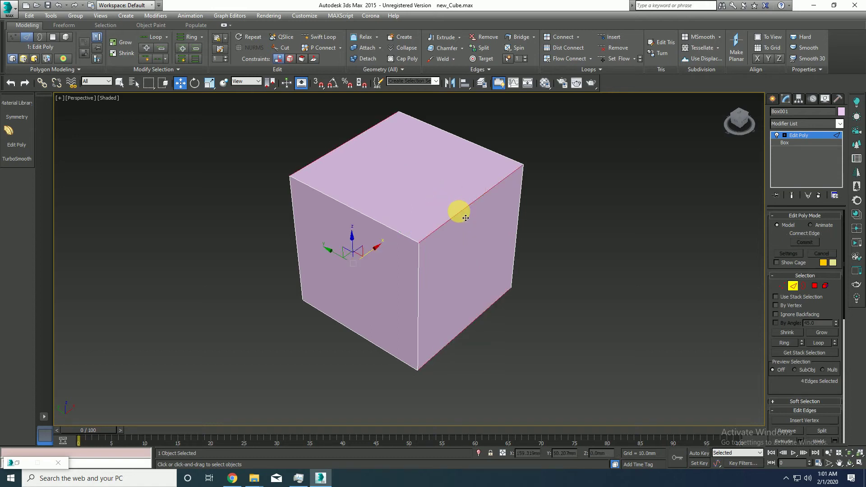
{"action": "key", "text": "ctrl+shift+e"}
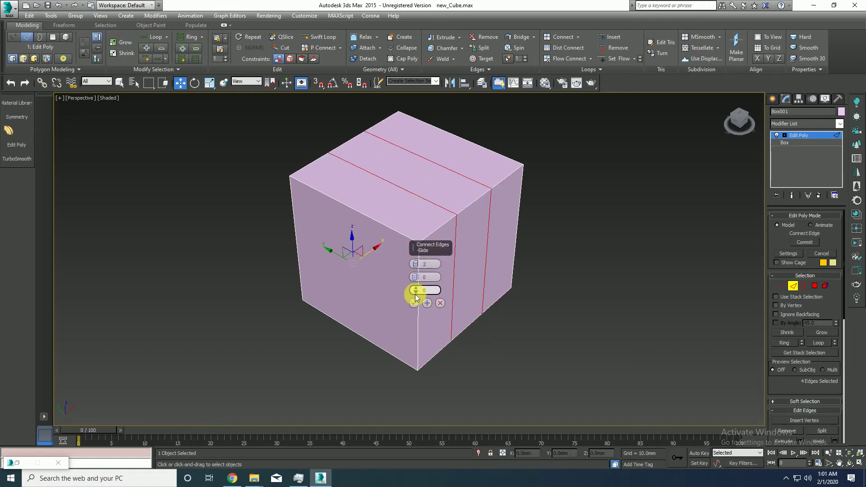
{"action": "left_click", "coordinate": [413, 303]}
{"action": "left_click", "coordinate": [418, 244]}
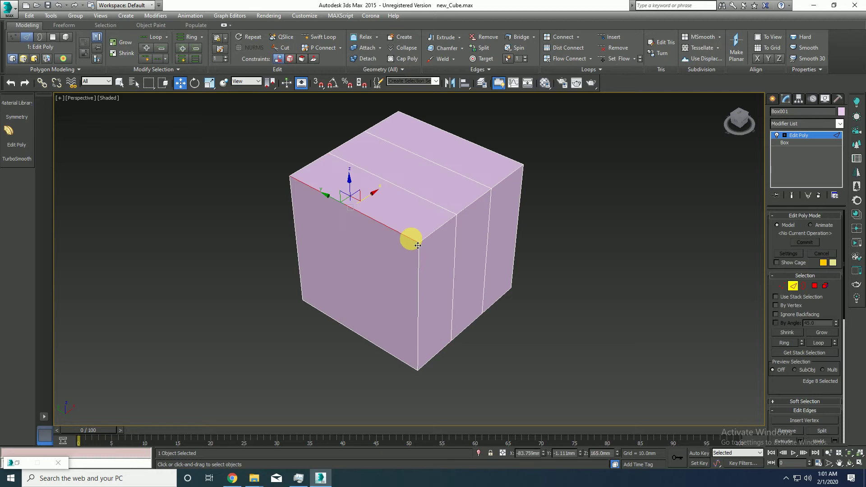
{"action": "key", "text": "alt+r"}
{"action": "key", "text": "ctrl+shift+e"}
{"action": "key", "text": "alt+r"}
{"action": "key", "text": "ctrl+shift+e"}
{"action": "left_click", "coordinate": [418, 284]}
{"action": "left_click", "coordinate": [442, 269]}
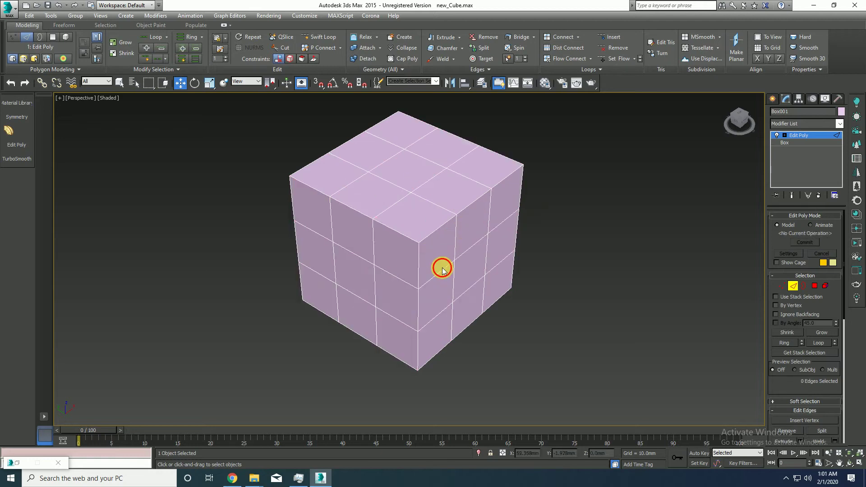
Add pinched double support loops along the right-face seams.
{"action": "left_click", "coordinate": [469, 250], "text": "ctrl"}
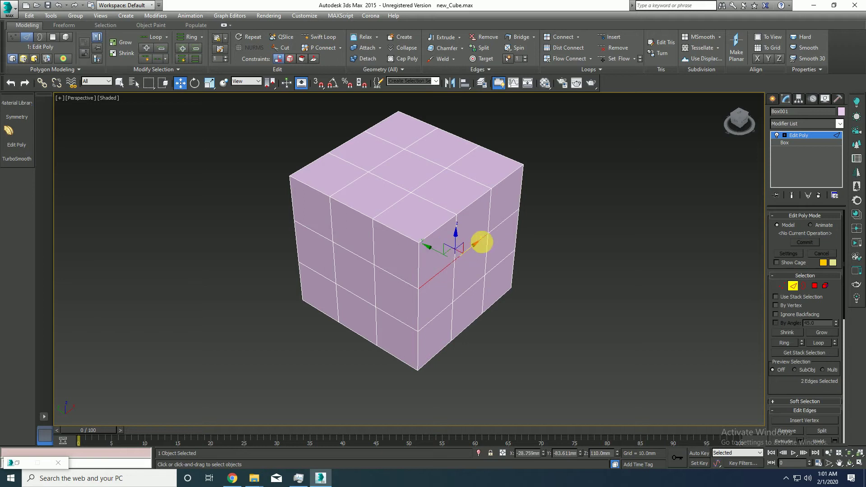
{"action": "left_click", "coordinate": [506, 222], "text": "ctrl"}
{"action": "key", "text": "alt+r"}
{"action": "key", "text": "ctrl+shift+e"}
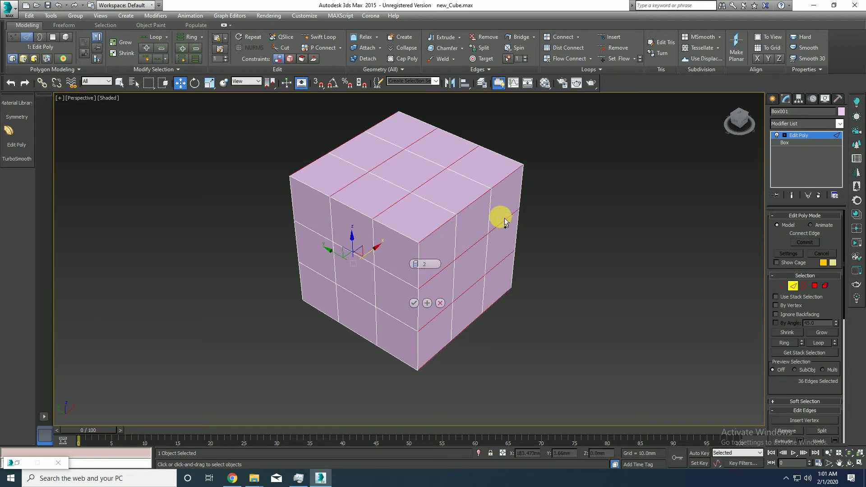
{"action": "left_click", "coordinate": [427, 279]}
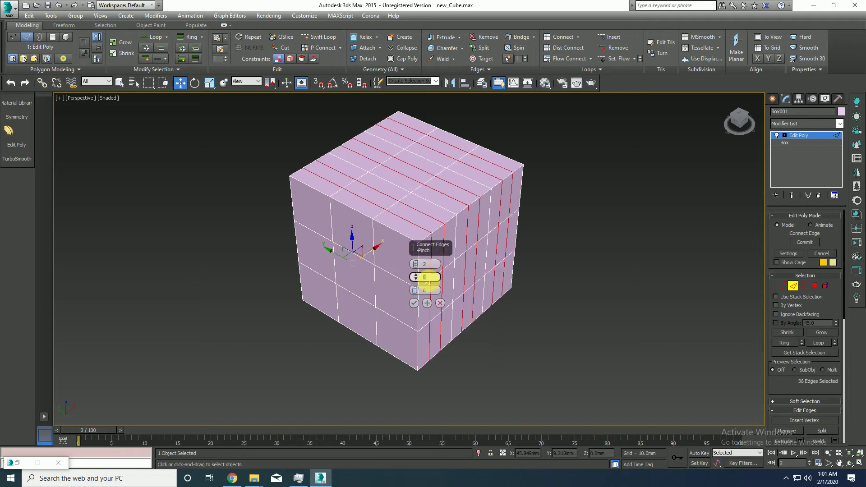
{"action": "type", "text": "95"}
{"action": "key", "text": "Return"}
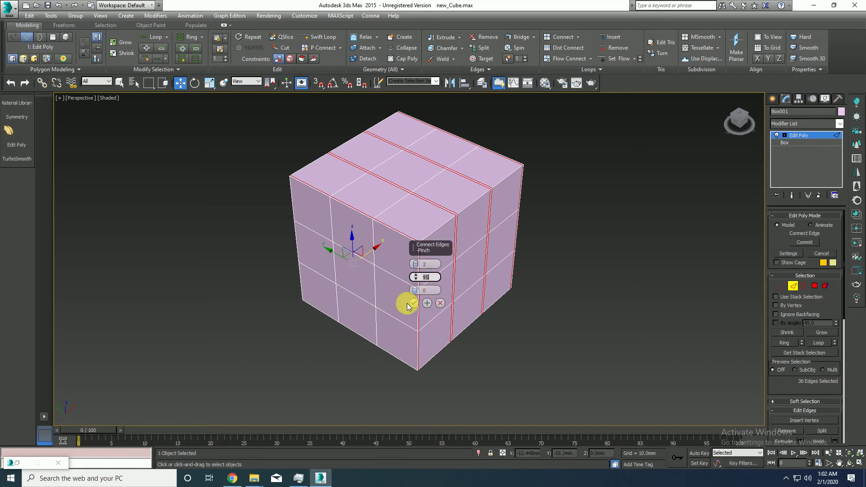
{"action": "left_click", "coordinate": [411, 304]}
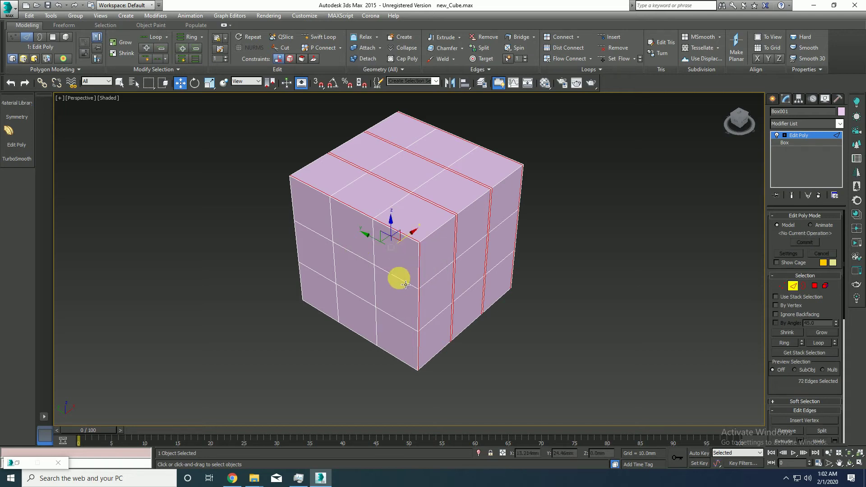
Add pinched double loops along the horizontal seam edges.
{"action": "left_click", "coordinate": [400, 277]}
{"action": "left_click", "coordinate": [320, 243], "text": "ctrl"}
{"action": "key", "text": "alt+r"}
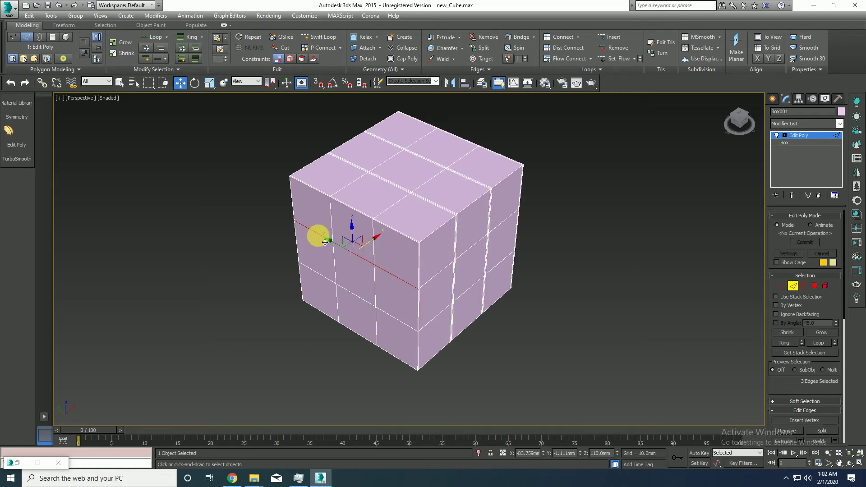
{"action": "key", "text": "alt+l"}
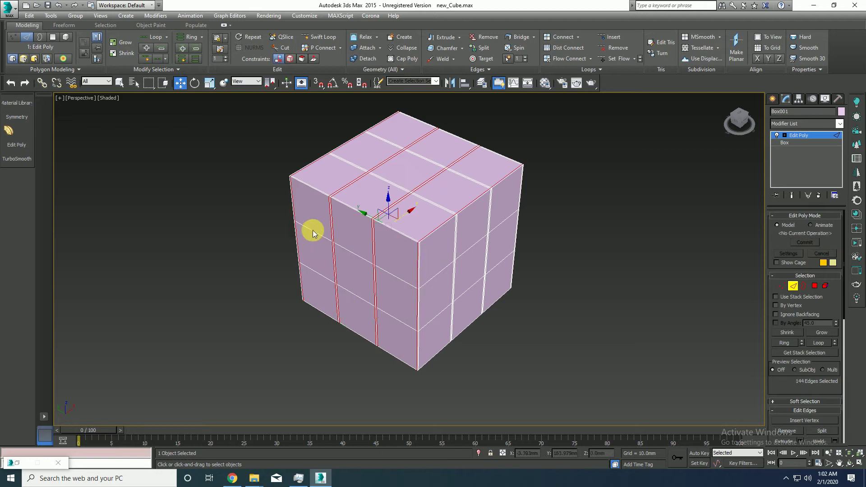
{"action": "scroll", "coordinate": [424, 352], "scroll_direction": "up", "scroll_amount": 3}
{"action": "scroll", "coordinate": [413, 324], "scroll_direction": "up", "scroll_amount": 2}
Add double loops across the vertical corner edges, then deselect the cube.
{"action": "left_click", "coordinate": [415, 298]}
{"action": "left_click", "coordinate": [423, 287], "text": "ctrl"}
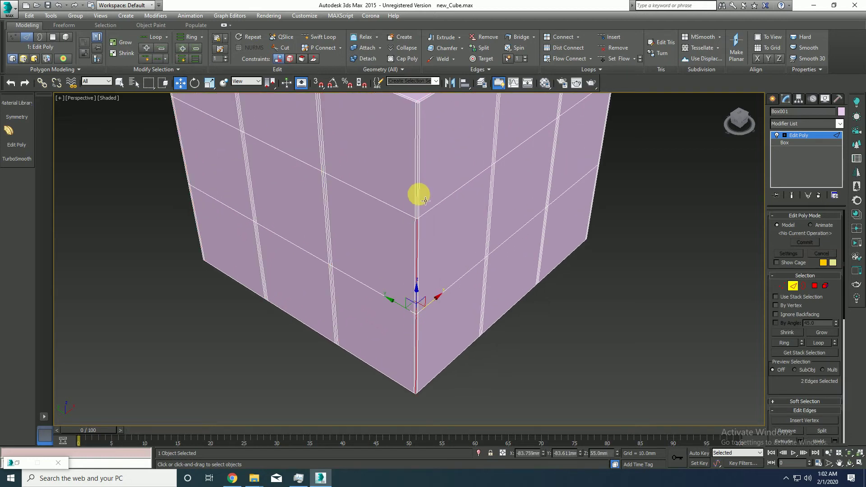
{"action": "key", "text": "alt+r"}
{"action": "key", "text": "ctrl+shift+e"}
{"action": "key", "text": "Return"}
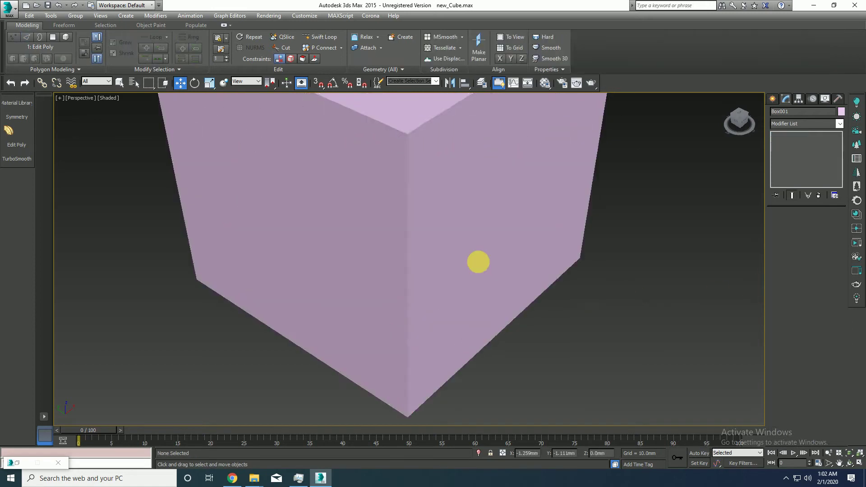
{"action": "scroll", "coordinate": [478, 262], "scroll_direction": "down", "scroll_amount": 5}
{"action": "left_click", "coordinate": [446, 280]}
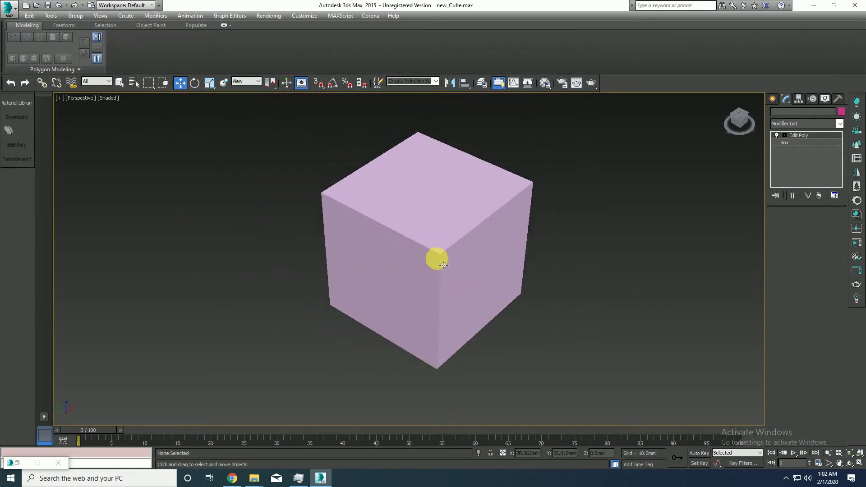
Add a TurboSmooth modifier with Iterations set to 2.
{"action": "left_click", "coordinate": [17, 159]}
{"action": "scroll", "coordinate": [392, 239], "scroll_direction": "up", "scroll_amount": 2}
{"action": "left_click", "coordinate": [821, 231]}
{"action": "type", "text": "2"}
{"action": "key", "text": "Return"}
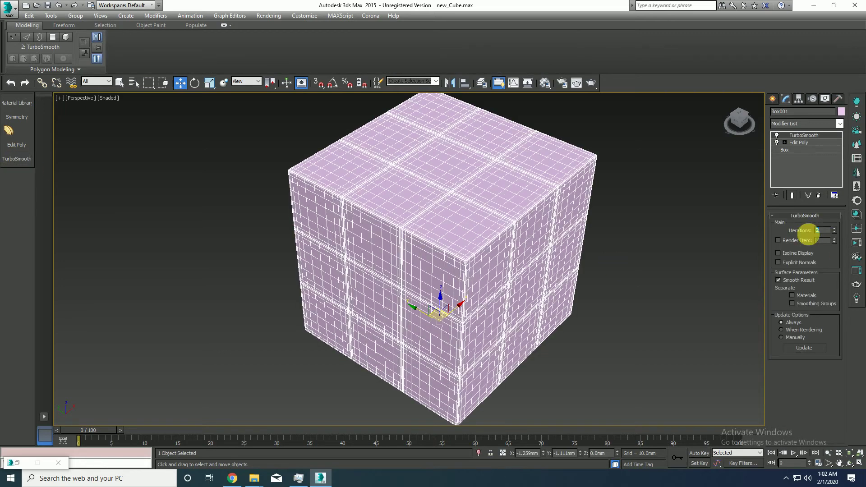
Expand Edit Poly in the modifier stack and switch to Polygon selection.
{"action": "scroll", "coordinate": [508, 261], "scroll_direction": "up", "scroll_amount": 3}
{"action": "scroll", "coordinate": [549, 259], "scroll_direction": "down", "scroll_amount": 1}
{"action": "scroll", "coordinate": [557, 214], "scroll_direction": "up", "scroll_amount": 1}
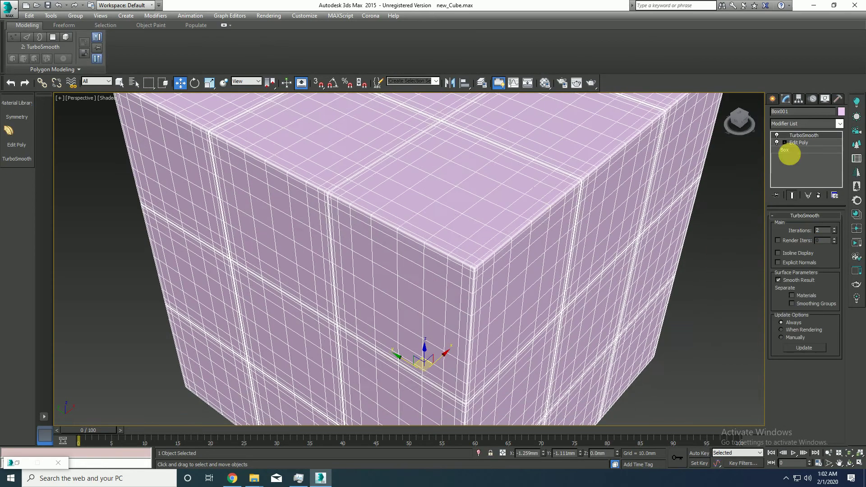
{"action": "left_click", "coordinate": [784, 143]}
{"action": "left_click", "coordinate": [803, 172]}
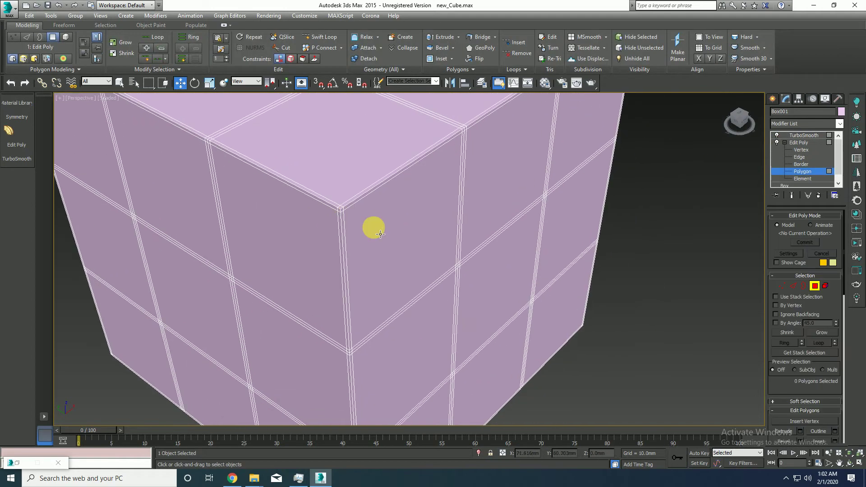
Select the corner tile and all similar tile polygons with Select Similar.
{"action": "middle_click_drag", "start_coordinate": [405, 242], "coordinate": [386, 233]}
{"action": "left_click", "coordinate": [389, 237]}
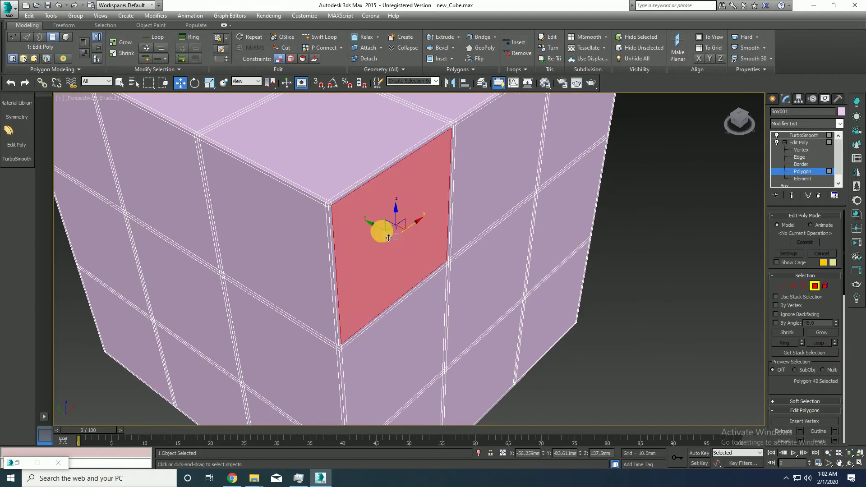
{"action": "left_click", "coordinate": [151, 70]}
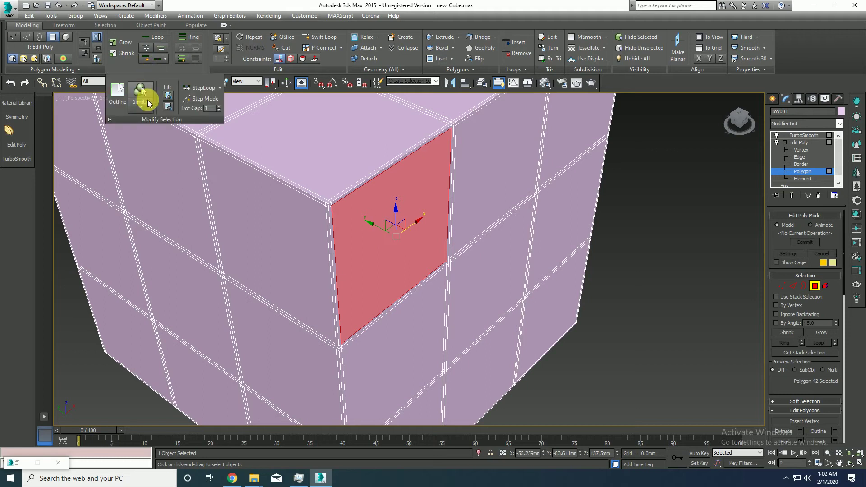
{"action": "left_click", "coordinate": [140, 92]}
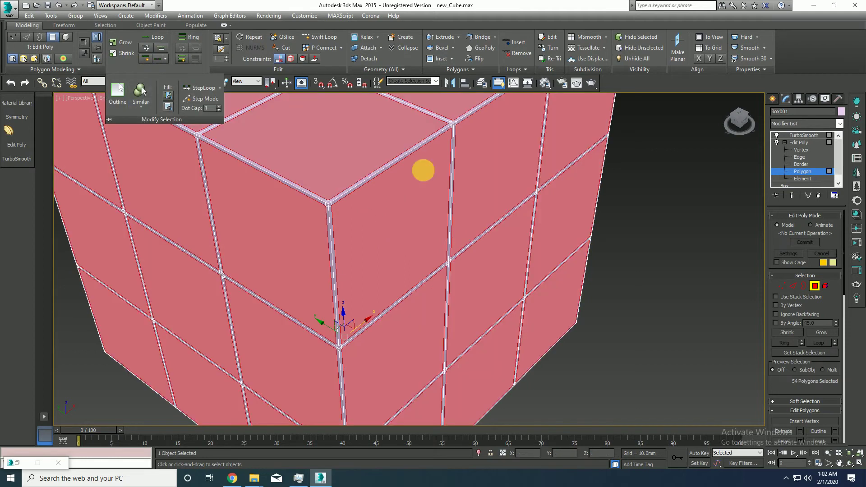
{"action": "middle_click_drag", "start_coordinate": [643, 243], "coordinate": [653, 259]}
Extrude the 54 tile polygons outward so they stand above the grooves.
{"action": "right_click", "coordinate": [408, 248]}
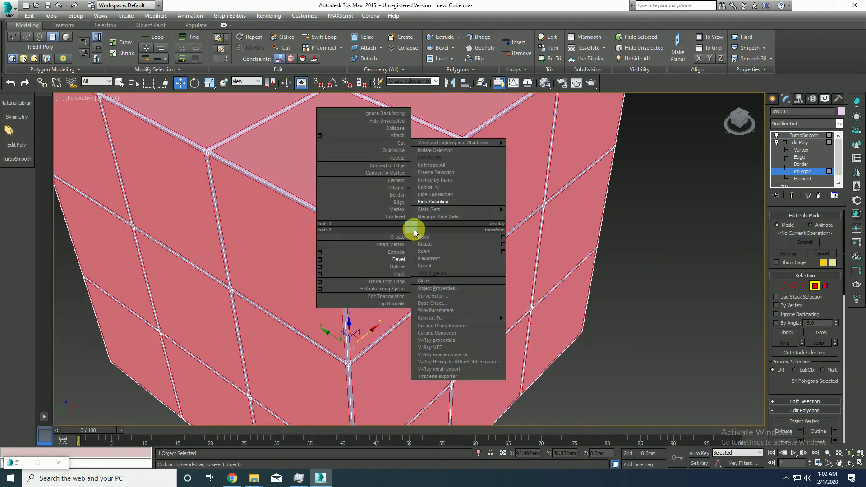
{"action": "left_click", "coordinate": [399, 251]}
{"action": "left_click_drag", "start_coordinate": [391, 256], "coordinate": [392, 251]}
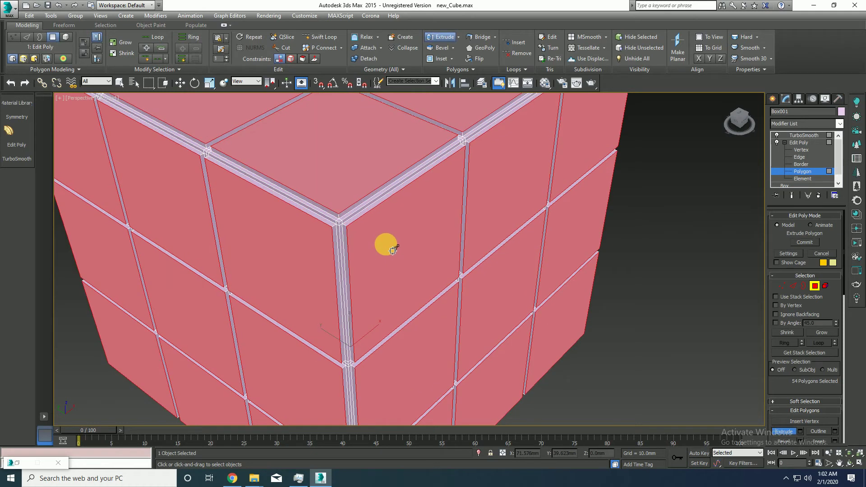
{"action": "left_click_drag", "start_coordinate": [393, 250], "coordinate": [393, 247]}
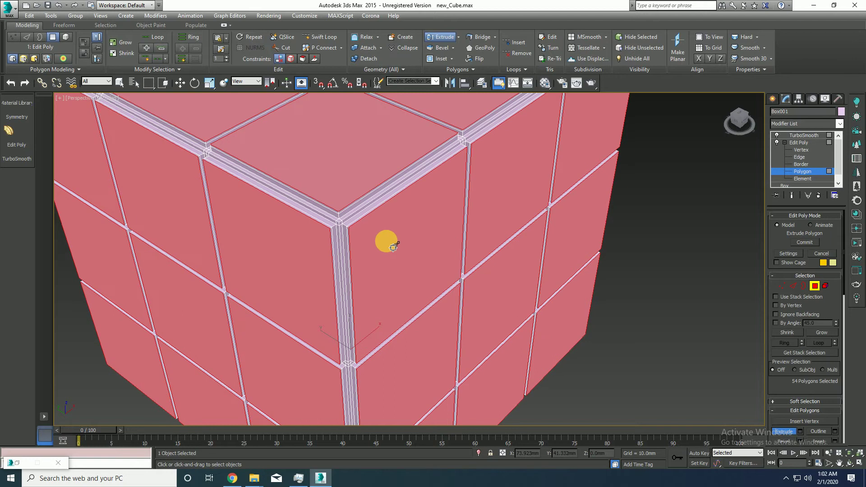
{"action": "key", "text": "w"}
{"action": "scroll", "coordinate": [325, 223], "scroll_direction": "up", "scroll_amount": 3}
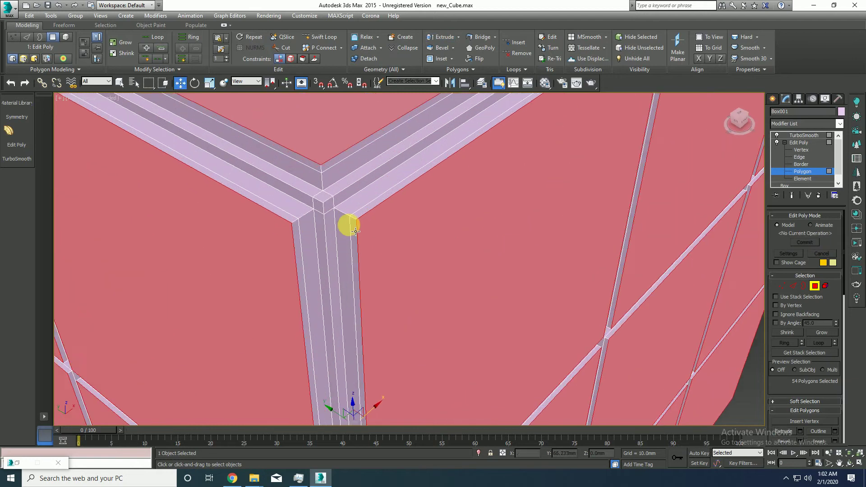
{"action": "scroll", "coordinate": [356, 233], "scroll_direction": "up", "scroll_amount": 2}
{"action": "left_click", "coordinate": [363, 232]}
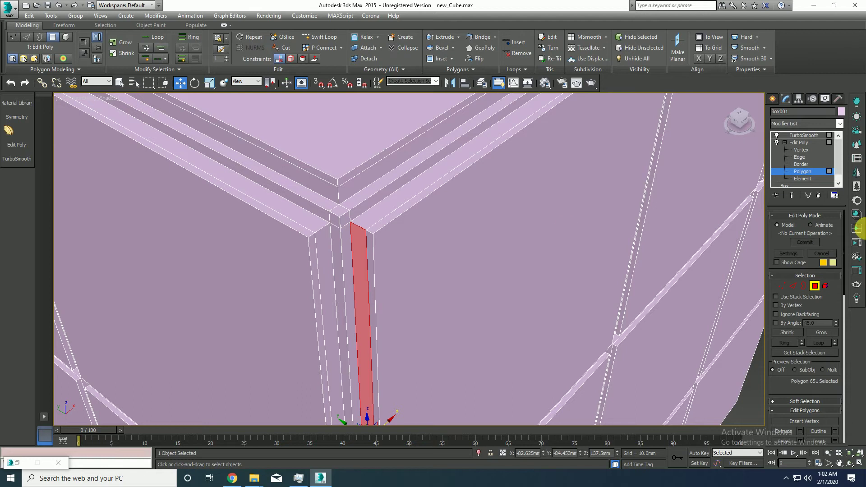
Connect the corner groove edges with a lowered pinch in Edge mode.
{"action": "left_click", "coordinate": [792, 287]}
{"action": "left_click", "coordinate": [315, 230]}
{"action": "left_click", "coordinate": [362, 232], "text": "ctrl"}
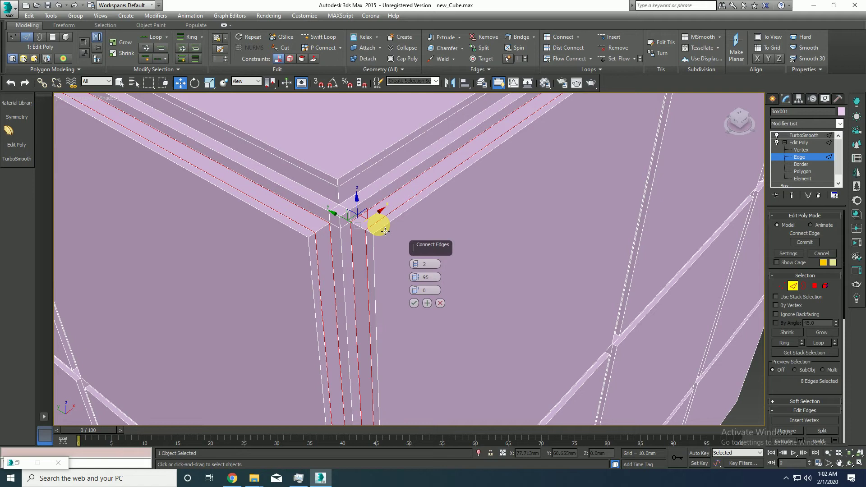
{"action": "left_click_drag", "start_coordinate": [419, 299], "coordinate": [430, 353]}
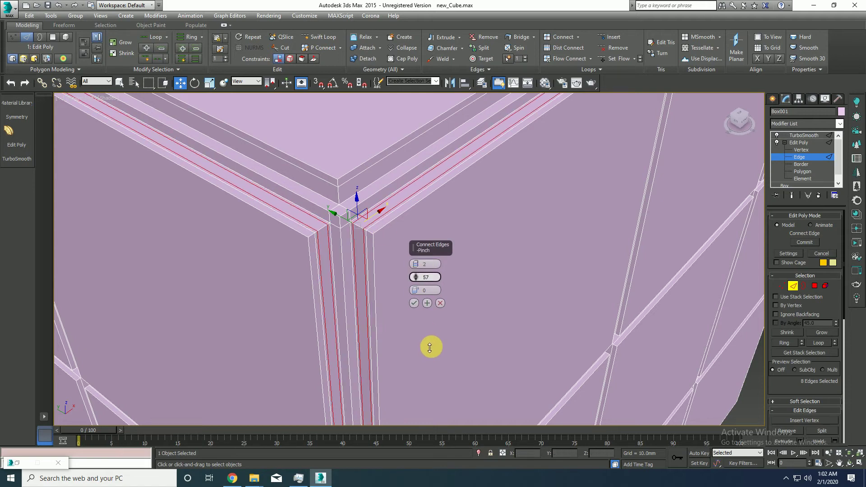
{"action": "left_click", "coordinate": [414, 303]}
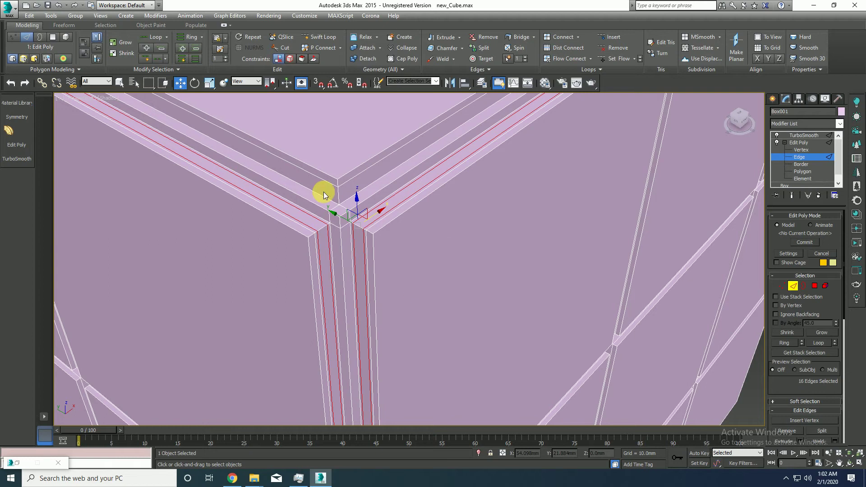
Select all similar corner edges across the cube and extend them to full loops.
{"action": "left_click", "coordinate": [343, 201]}
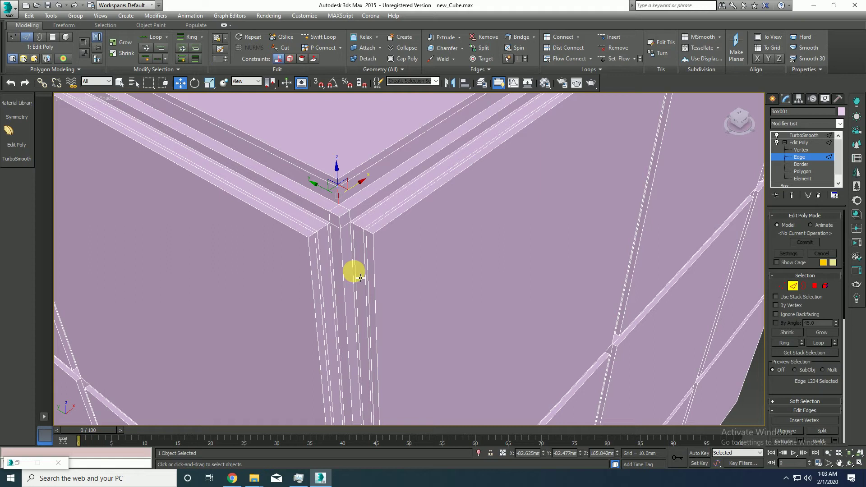
{"action": "left_click", "coordinate": [133, 69]}
{"action": "left_click", "coordinate": [140, 91]}
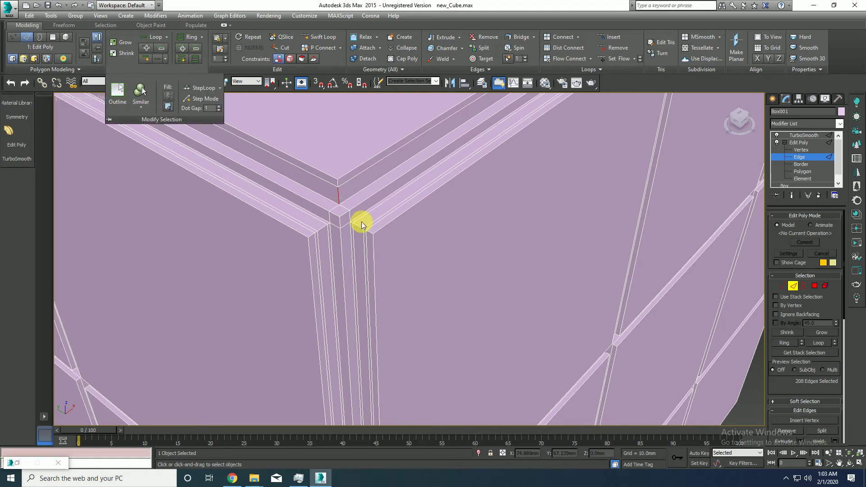
{"action": "key", "text": "alt+l"}
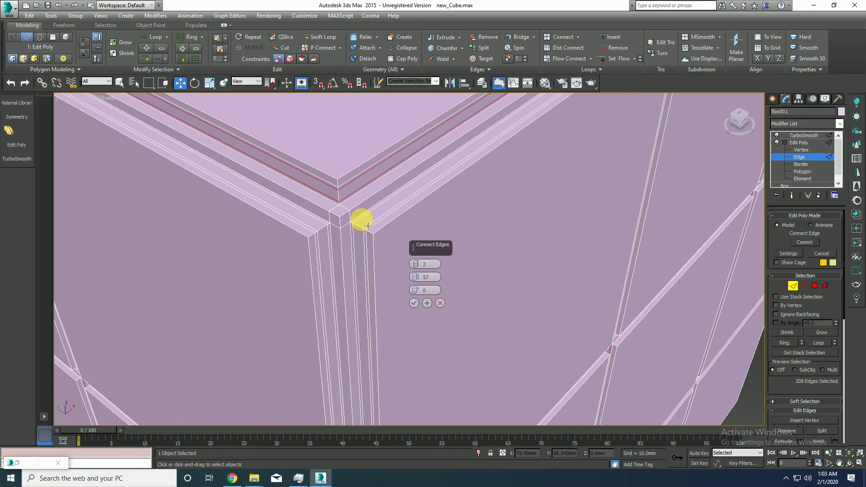
{"action": "key", "text": "ctrl+q"}
{"action": "key", "text": "ctrl+q"}
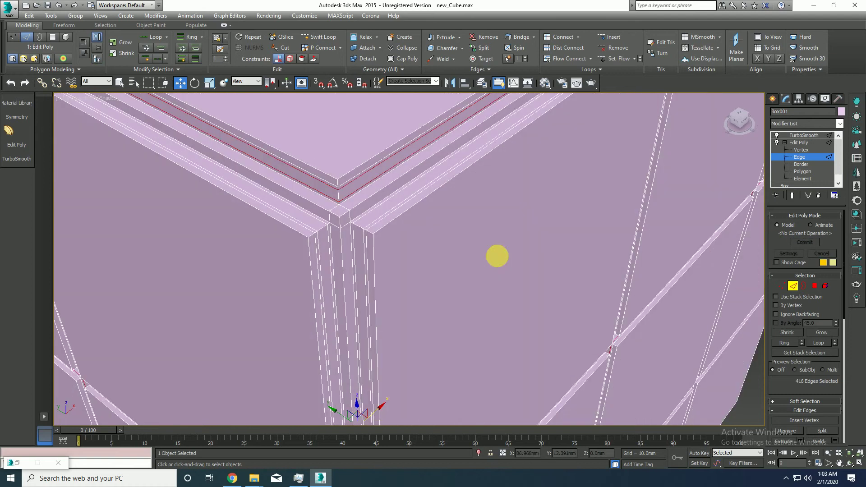
Connect the top-bevel edge ring with pinch 95 support loops.
{"action": "left_click", "coordinate": [406, 226]}
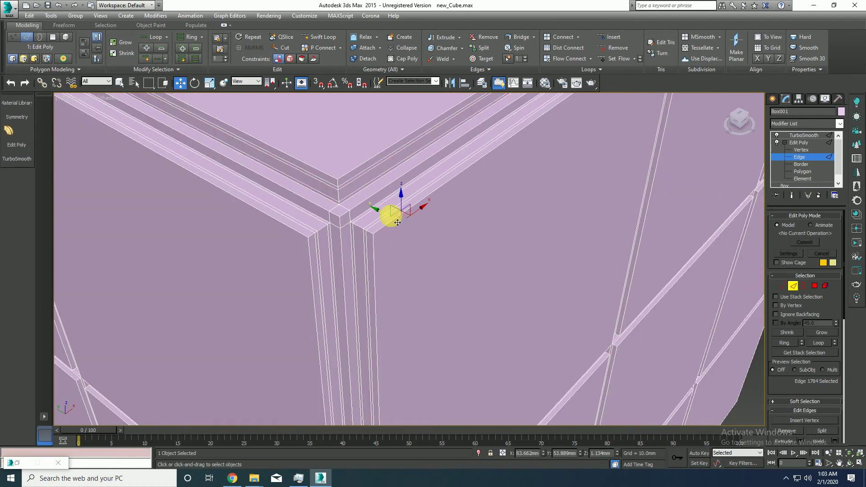
{"action": "left_click", "coordinate": [391, 226]}
{"action": "mouse_move", "coordinate": [387, 226]}
{"action": "middle_mouse_down", "text": "alt"}
{"action": "mouse_move", "coordinate": [474, 242]}
{"action": "mouse_move", "coordinate": [440, 244]}
{"action": "middle_mouse_up", "text": "alt"}
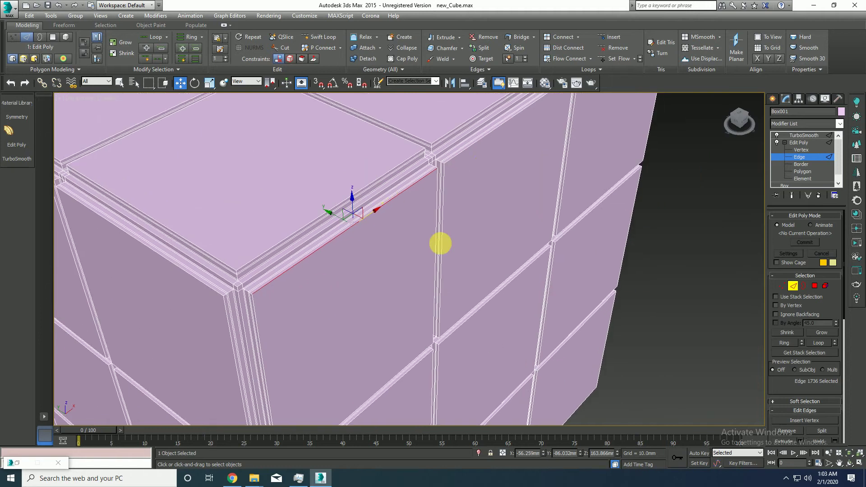
{"action": "left_click", "coordinate": [469, 158], "text": "ctrl"}
{"action": "middle_click_drag", "start_coordinate": [474, 155], "coordinate": [527, 155], "text": "alt"}
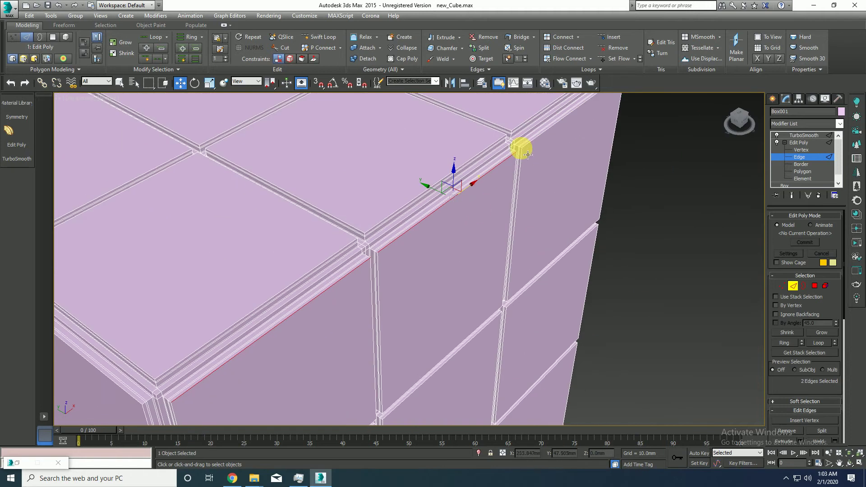
{"action": "key", "text": "alt+r"}
{"action": "key", "text": "ctrl+shift+e"}
{"action": "key", "text": "ctrl+z"}
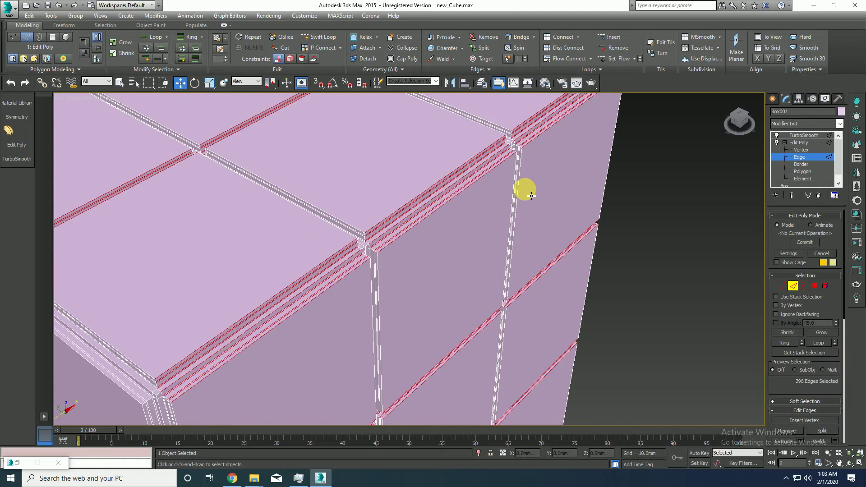
{"action": "key", "text": "ctrl+shift+e"}
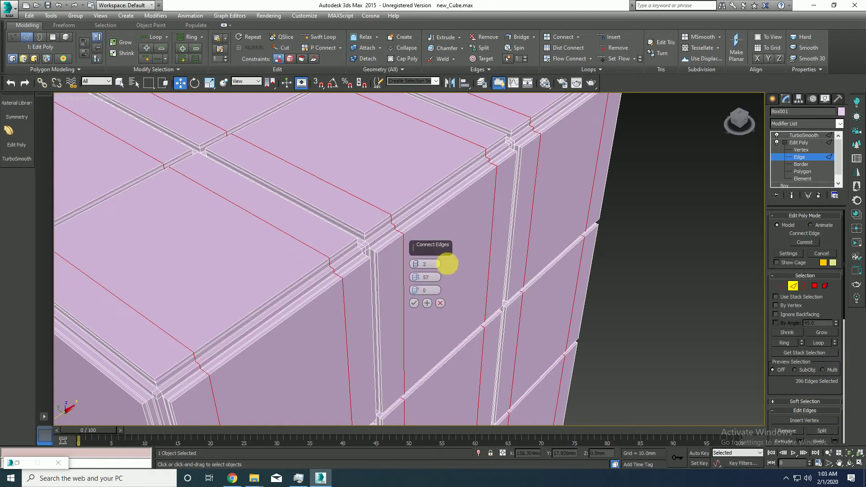
{"action": "type", "text": "95"}
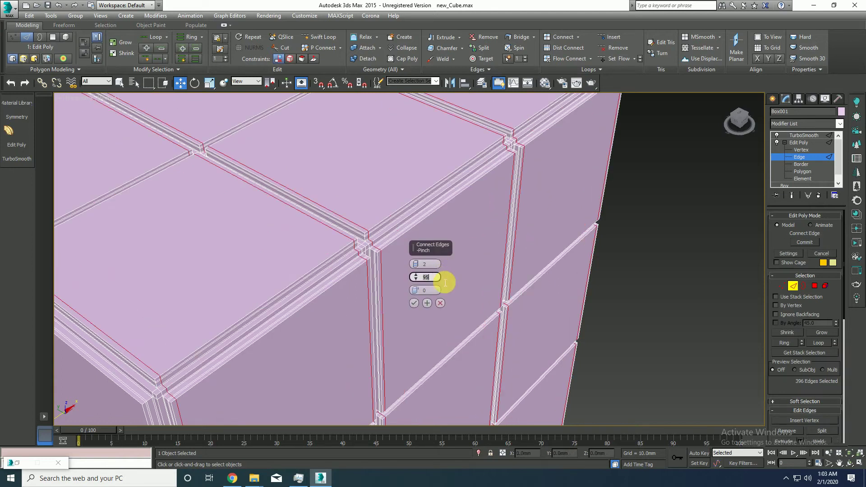
{"action": "left_click", "coordinate": [414, 305]}
Select the matching edges along the top rim across the cube.
{"action": "mouse_move", "coordinate": [316, 304]}
{"action": "middle_mouse_down", "text": "alt"}
{"action": "mouse_move", "coordinate": [597, 290]}
{"action": "mouse_move", "coordinate": [433, 367]}
{"action": "middle_mouse_up", "text": "alt"}
{"action": "left_click", "coordinate": [451, 367]}
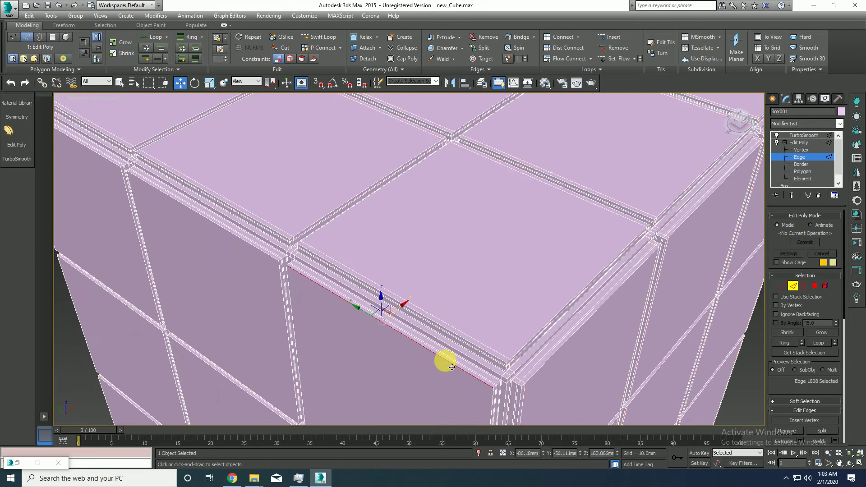
{"action": "left_click", "coordinate": [244, 242], "text": "ctrl"}
{"action": "middle_click_drag", "start_coordinate": [244, 243], "coordinate": [174, 215], "text": "alt"}
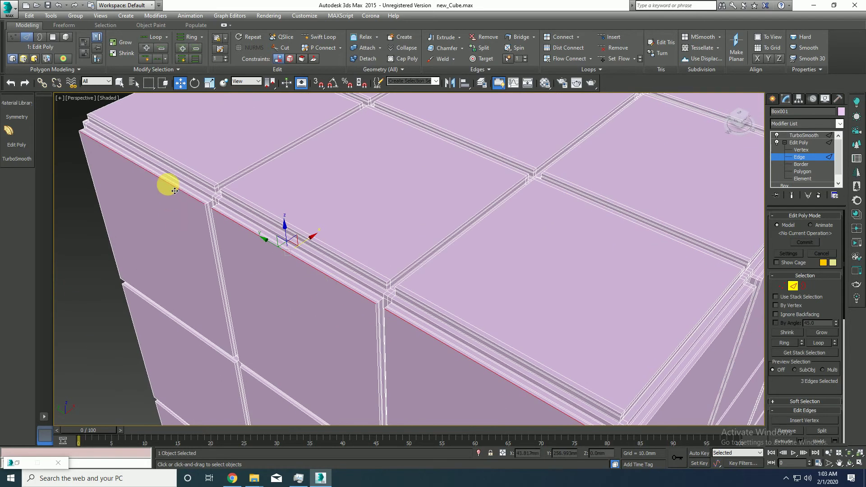
{"action": "key", "text": "ctrl+a"}
{"action": "mouse_move", "coordinate": [172, 188]}
{"action": "middle_mouse_down", "text": "alt"}
{"action": "mouse_move", "coordinate": [340, 297]}
{"action": "mouse_move", "coordinate": [251, 82]}
{"action": "mouse_move", "coordinate": [421, 189]}
{"action": "middle_mouse_up", "text": "alt"}
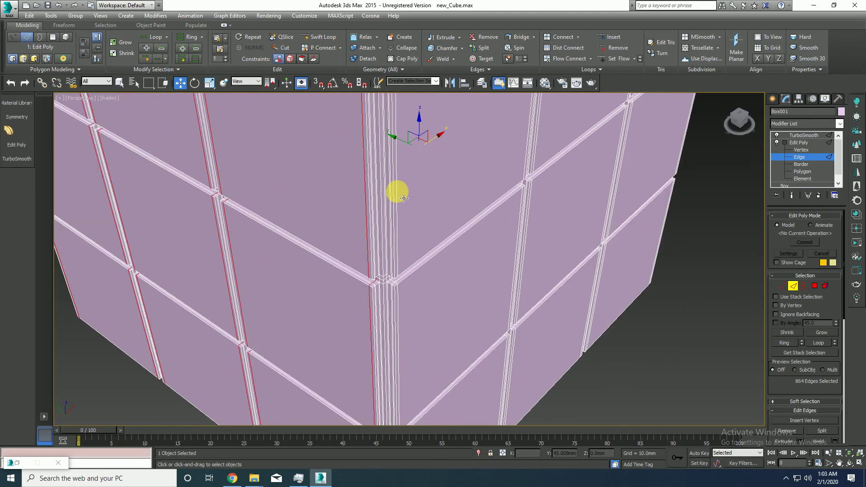
Select the vertical corner edges and grow them into rings and full loops.
{"action": "left_click", "coordinate": [391, 298]}
{"action": "left_click", "coordinate": [400, 309], "text": "ctrl"}
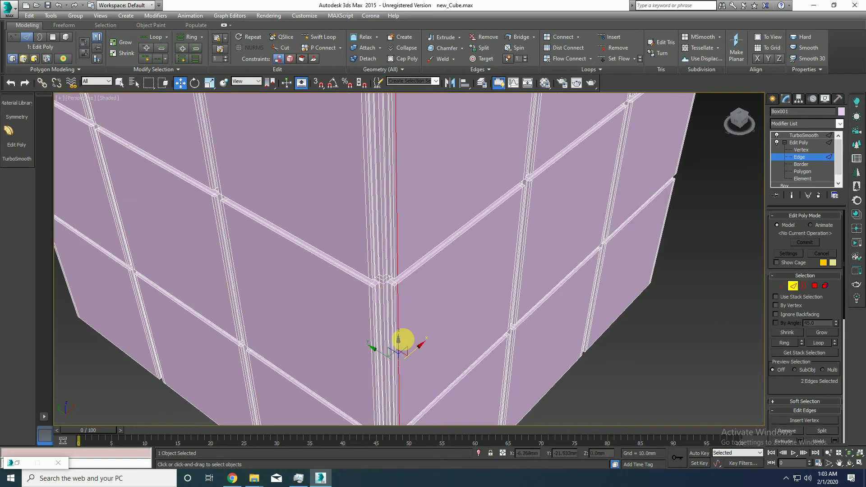
{"action": "middle_click_drag", "start_coordinate": [396, 305], "coordinate": [401, 176], "text": "alt"}
{"action": "left_click", "coordinate": [402, 299], "text": "ctrl"}
{"action": "key", "text": "alt+r"}
{"action": "key", "text": "alt+l"}
{"action": "middle_click_drag", "start_coordinate": [414, 297], "coordinate": [487, 245], "text": "alt"}
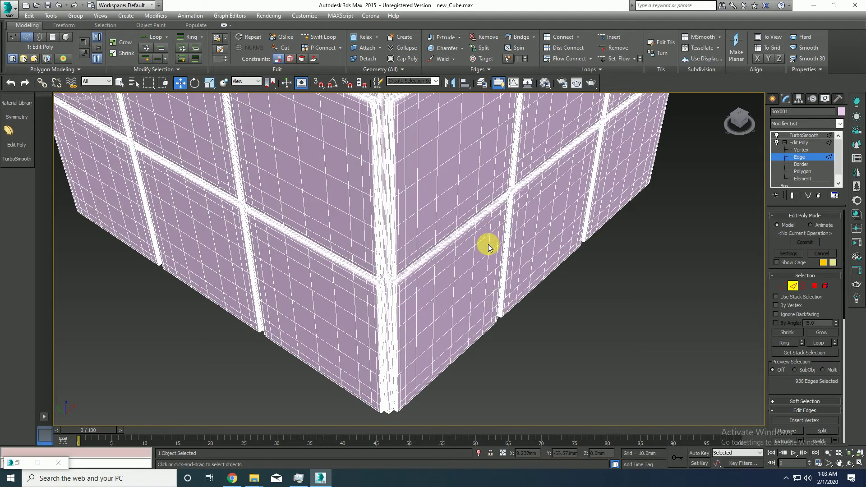
Return to object level and orbit and zoom to inspect the smoothed cube corner.
{"action": "left_click", "coordinate": [793, 285]}
{"action": "left_click", "coordinate": [624, 304]}
{"action": "scroll", "coordinate": [595, 307], "scroll_direction": "down", "scroll_amount": 5}
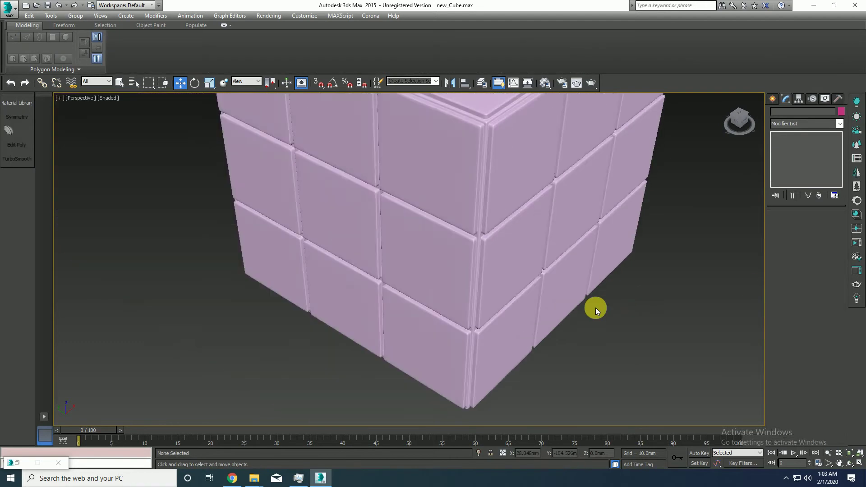
{"action": "middle_click_drag", "start_coordinate": [596, 307], "coordinate": [522, 299], "text": "alt"}
{"action": "scroll", "coordinate": [558, 261], "scroll_direction": "up", "scroll_amount": 3}
{"action": "middle_click_drag", "start_coordinate": [558, 261], "coordinate": [510, 275], "text": "alt"}
{"action": "scroll", "coordinate": [510, 274], "scroll_direction": "up", "scroll_amount": 3}
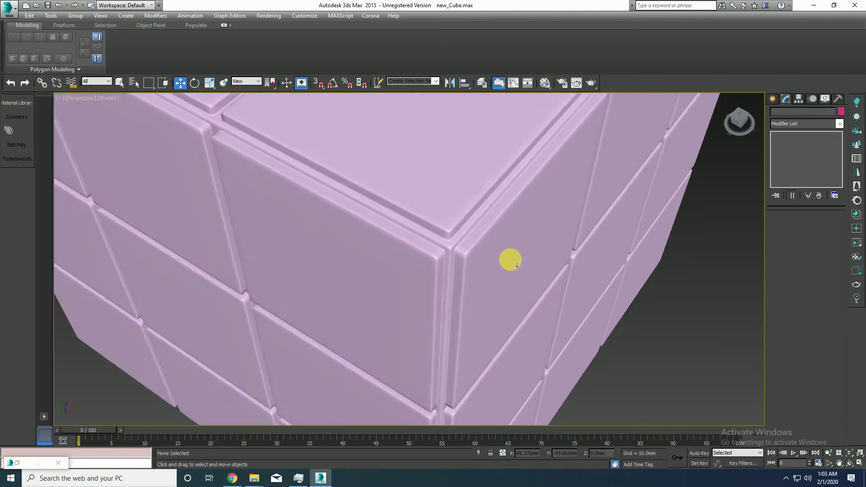
{"action": "scroll", "coordinate": [509, 257], "scroll_direction": "up", "scroll_amount": 3}
{"action": "mouse_move", "coordinate": [464, 247]}
{"action": "middle_mouse_down", "text": "alt"}
{"action": "mouse_move", "coordinate": [451, 232]}
{"action": "mouse_move", "coordinate": [497, 222]}
{"action": "mouse_move", "coordinate": [477, 245]}
{"action": "middle_mouse_up", "text": "alt"}
{"action": "scroll", "coordinate": [497, 223], "scroll_direction": "down", "scroll_amount": 3}
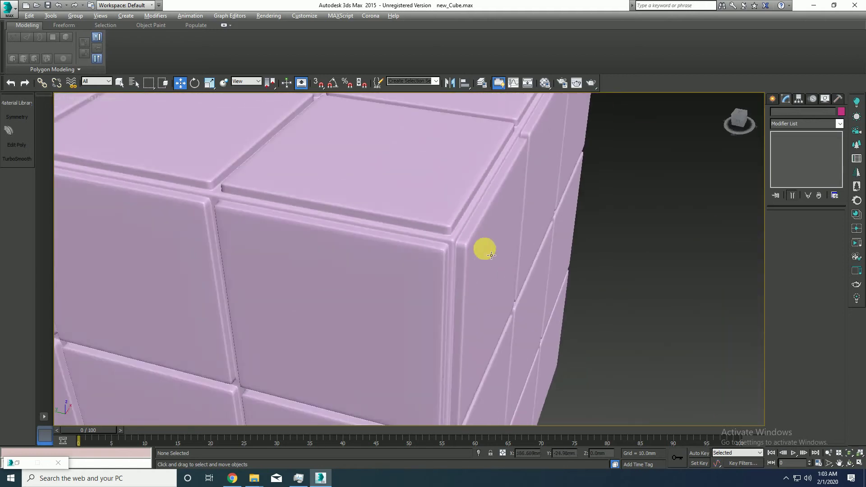
{"action": "scroll", "coordinate": [479, 248], "scroll_direction": "down", "scroll_amount": 2}
{"action": "scroll", "coordinate": [481, 253], "scroll_direction": "up", "scroll_amount": 4}
Select the cube and make the 'PLastic' VRayMtl active in the Material Editor.
{"action": "left_click", "coordinate": [497, 253]}
{"action": "left_click", "coordinate": [803, 171]}
{"action": "mouse_move", "coordinate": [504, 294]}
{"action": "middle_mouse_down"}
{"action": "mouse_move", "coordinate": [408, 277]}
{"action": "mouse_move", "coordinate": [436, 273]}
{"action": "middle_mouse_up"}
{"action": "left_click", "coordinate": [814, 286]}
{"action": "left_click", "coordinate": [730, 295]}
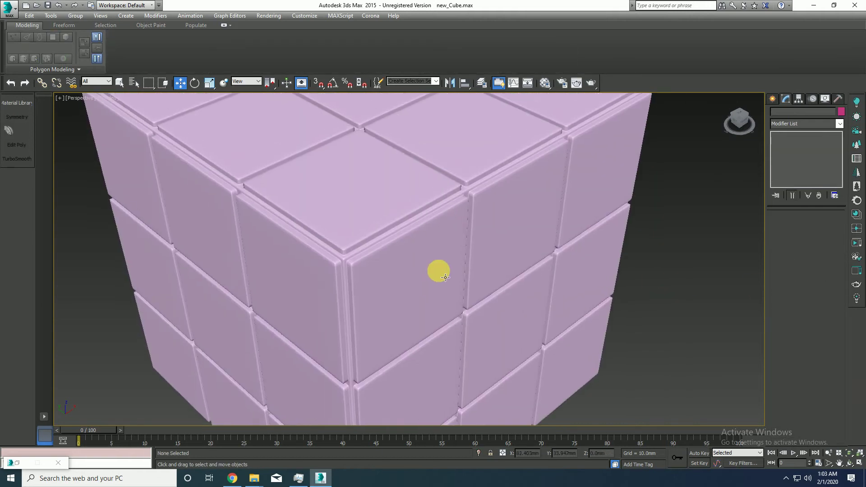
{"action": "left_click", "coordinate": [437, 273]}
{"action": "key", "text": "m"}
{"action": "left_click", "coordinate": [705, 151]}
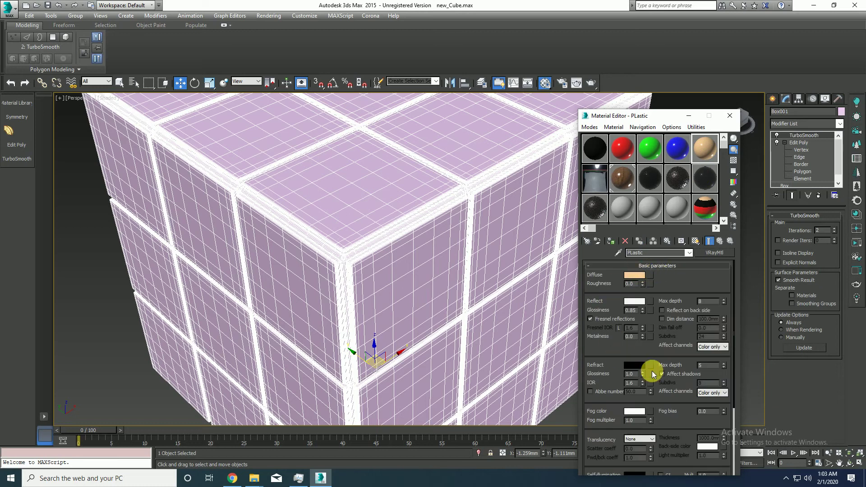
Confirm reflection max depth 8 and make V-Ray GPU Next the production renderer.
{"action": "key", "text": "Return"}
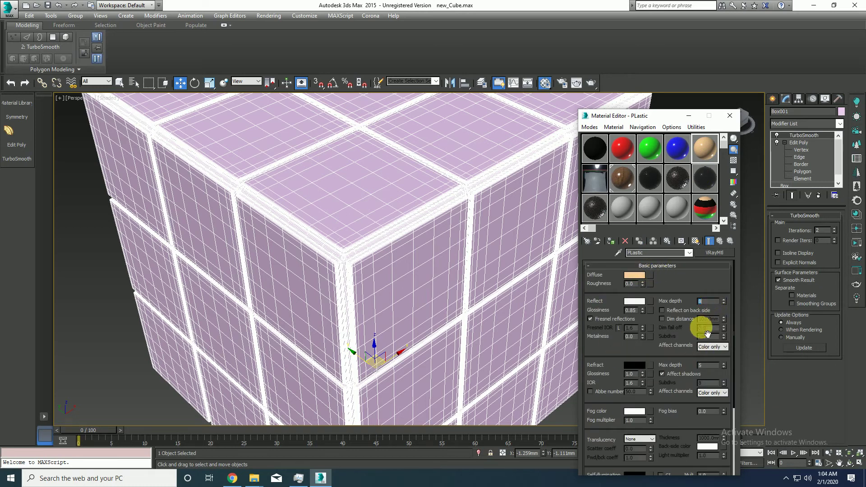
{"action": "left_click", "coordinate": [564, 85]}
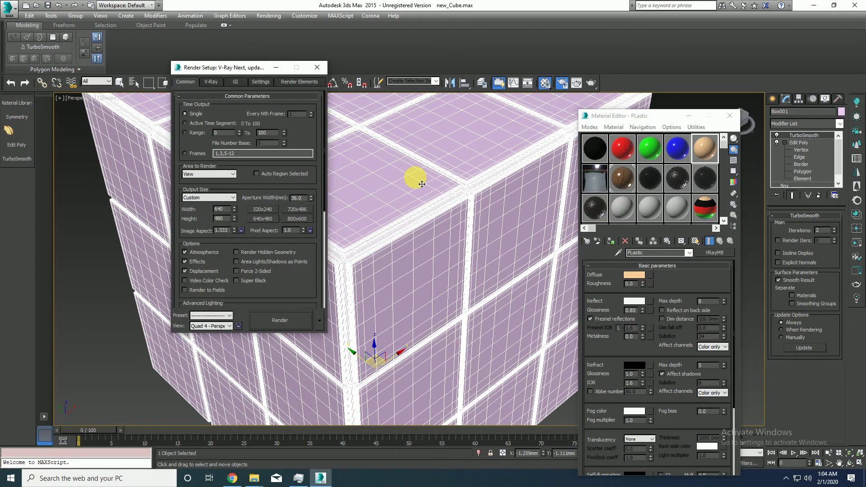
{"action": "scroll", "coordinate": [290, 290], "scroll_direction": "down", "scroll_amount": 5}
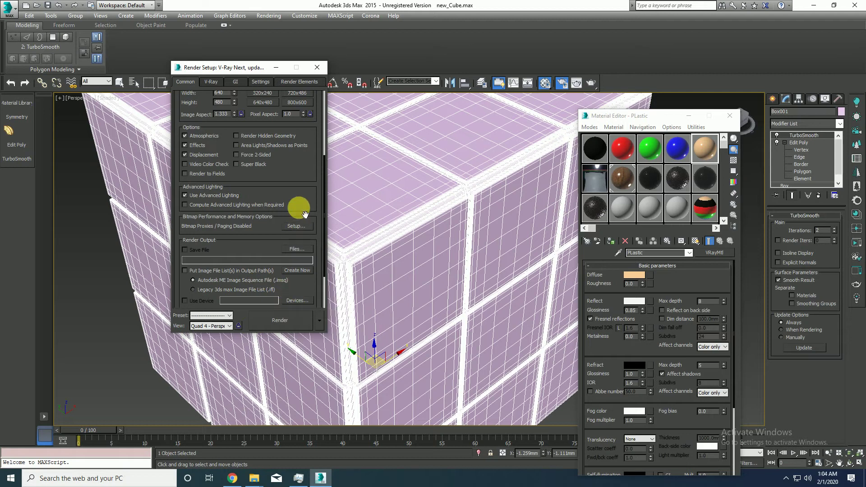
{"action": "scroll", "coordinate": [297, 220], "scroll_direction": "down", "scroll_amount": 3}
{"action": "left_click", "coordinate": [271, 304]}
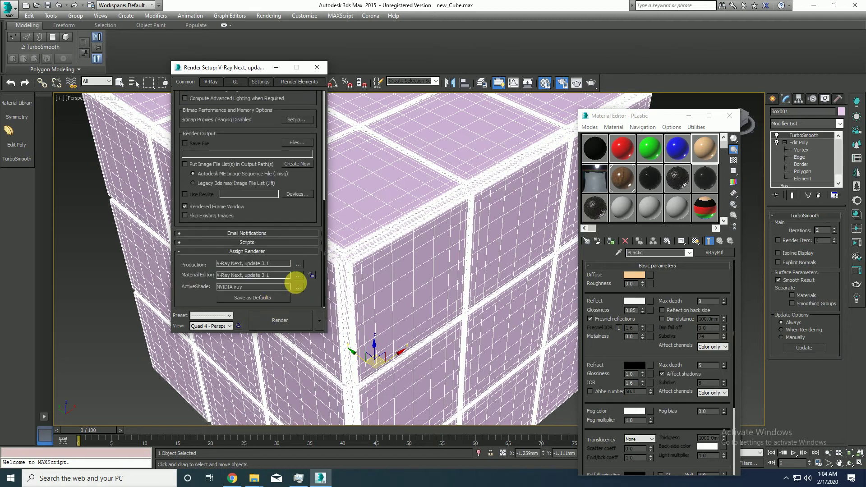
{"action": "left_click", "coordinate": [298, 264]}
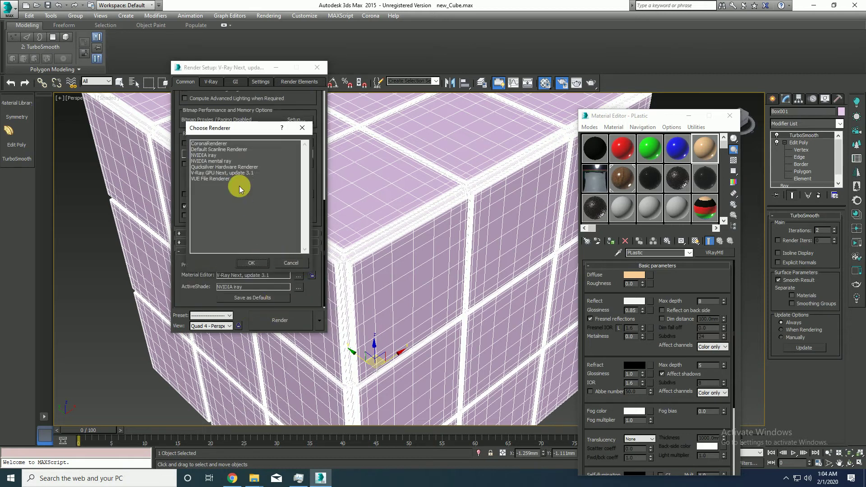
{"action": "double_click", "coordinate": [208, 173]}
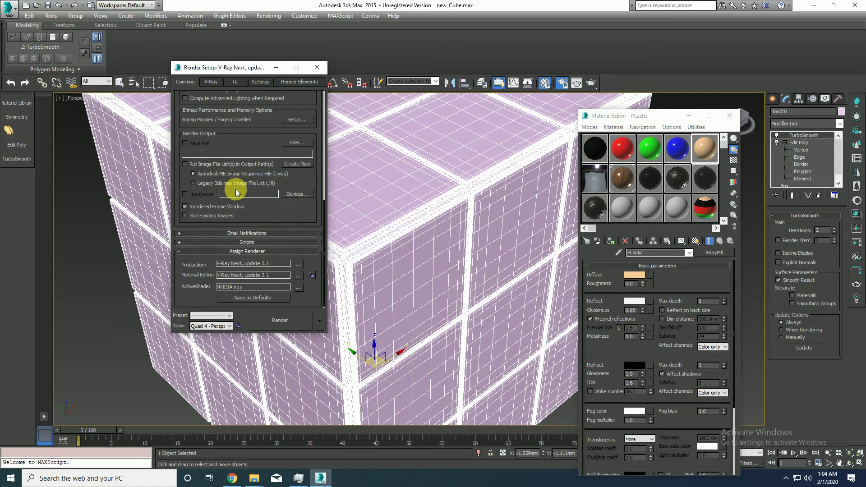
Browse the V-Ray GPU Next main and system settings rollouts.
{"action": "left_click", "coordinate": [214, 87]}
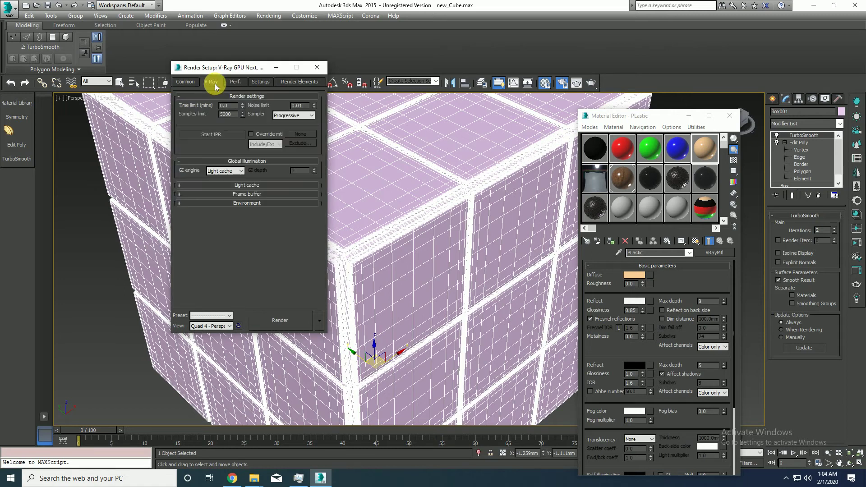
{"action": "left_click", "coordinate": [241, 97]}
{"action": "left_click", "coordinate": [243, 106]}
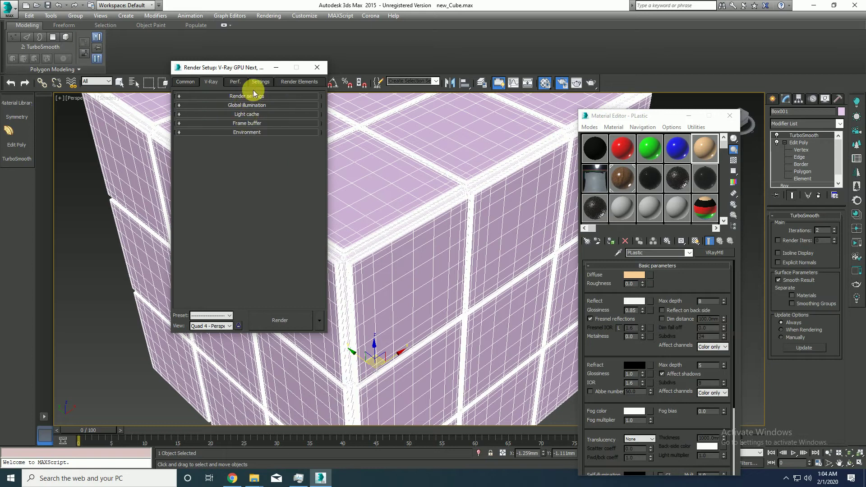
{"action": "left_click", "coordinate": [255, 86]}
{"action": "left_click", "coordinate": [248, 114]}
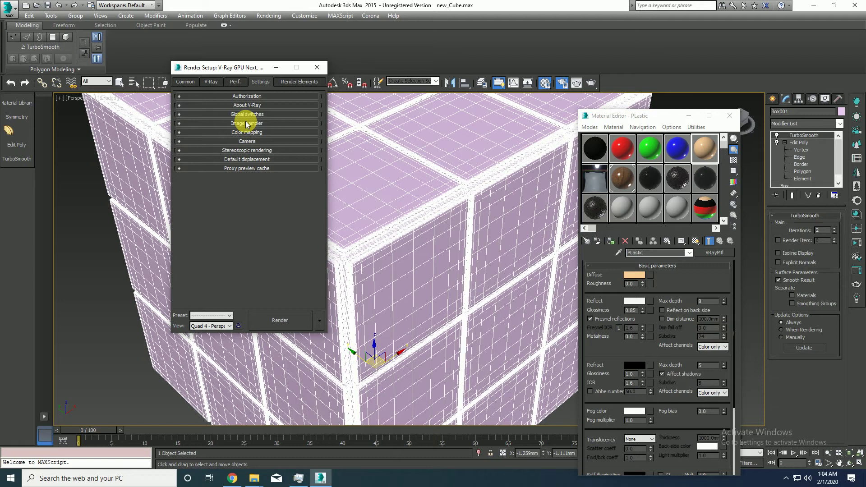
{"action": "left_click", "coordinate": [213, 83]}
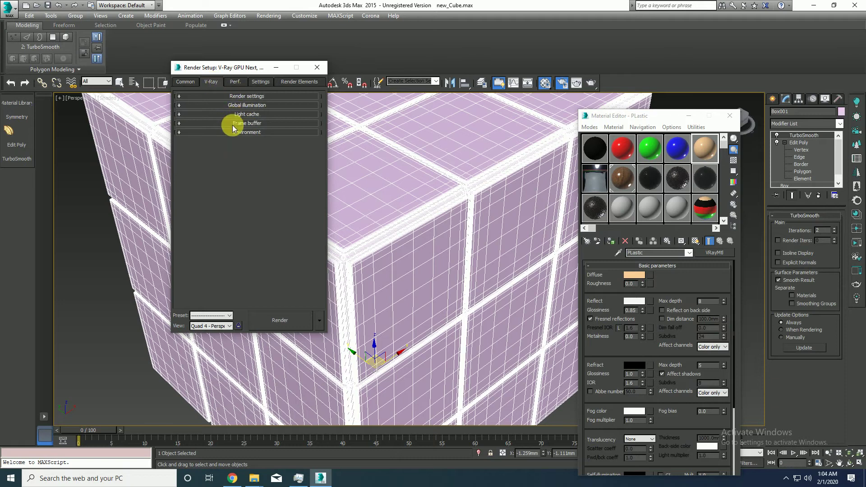
Reassign V-Ray Next as the production renderer on the Common tab.
{"action": "left_click", "coordinate": [194, 83]}
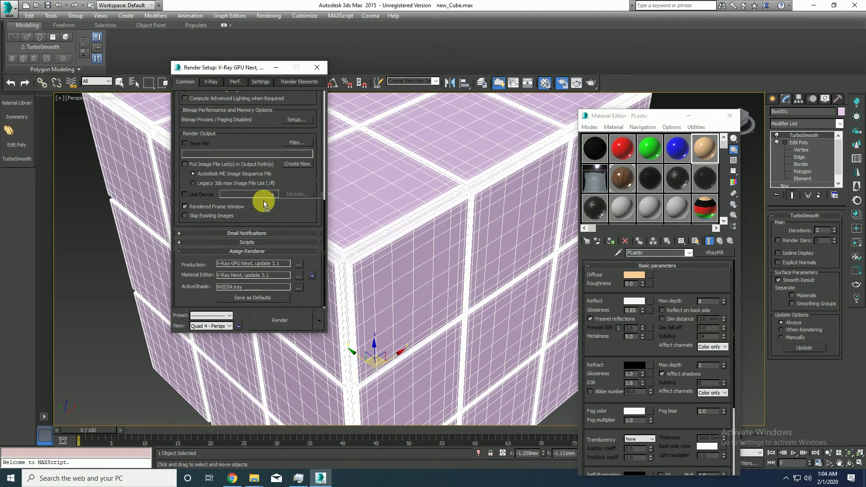
{"action": "scroll", "coordinate": [261, 222], "scroll_direction": "up", "scroll_amount": 1}
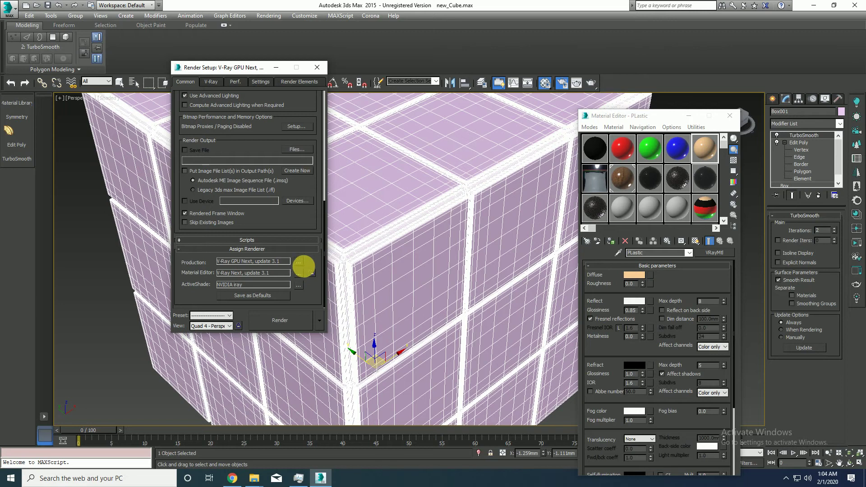
{"action": "left_click", "coordinate": [302, 274]}
{"action": "double_click", "coordinate": [220, 173]}
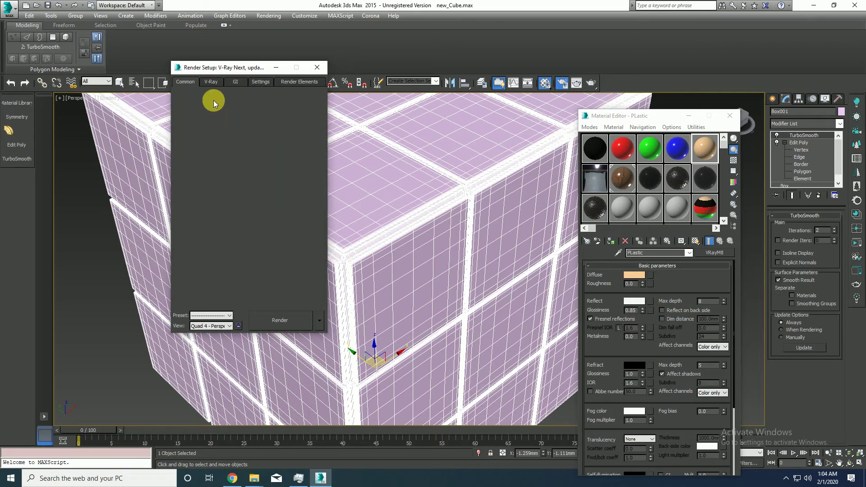
Review V-Ray Next's image sampler, image filter and Global DMC rollouts, then minimize Render Setup.
{"action": "left_click", "coordinate": [213, 83]}
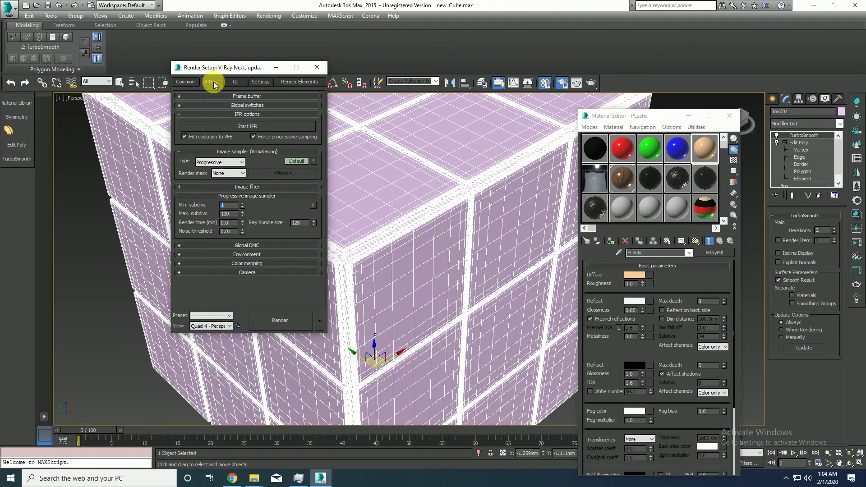
{"action": "left_click", "coordinate": [231, 115]}
{"action": "left_click", "coordinate": [238, 125]}
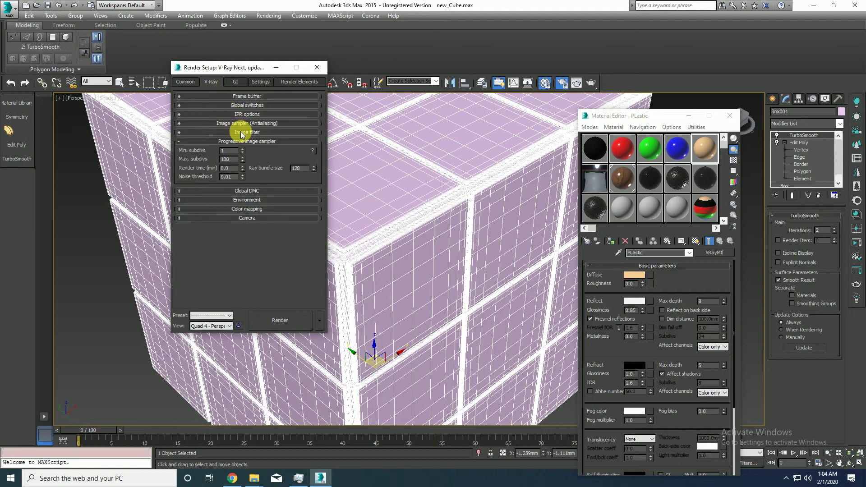
{"action": "left_click", "coordinate": [242, 133]}
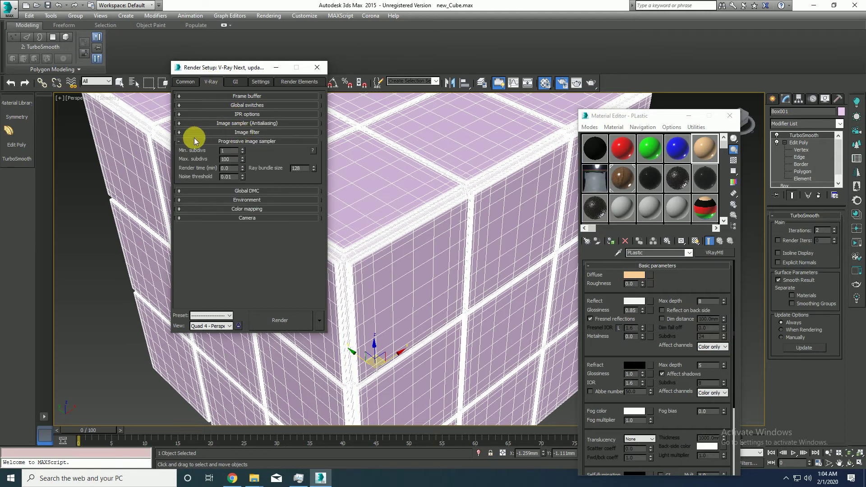
{"action": "left_click", "coordinate": [203, 133]}
{"action": "left_click", "coordinate": [224, 133]}
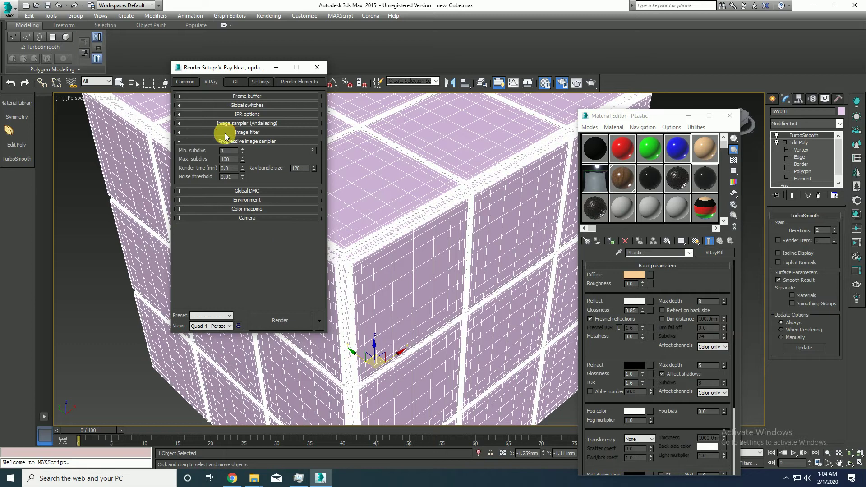
{"action": "left_click", "coordinate": [243, 190]}
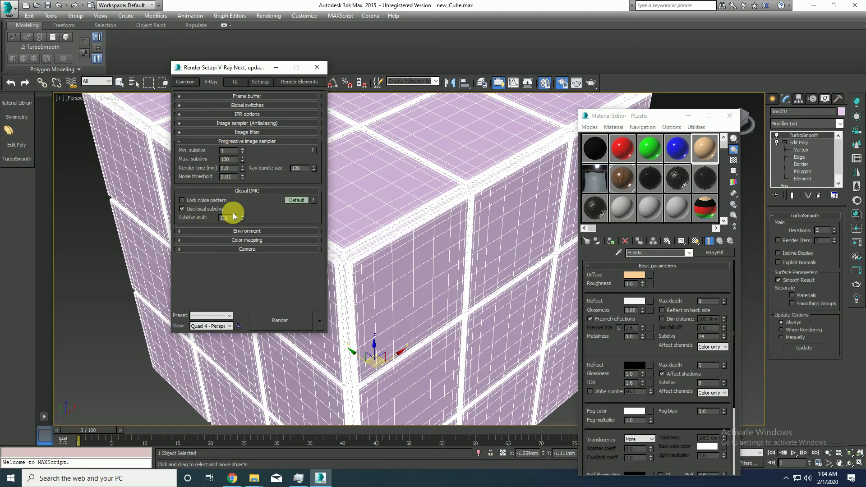
{"action": "left_click", "coordinate": [276, 67]}
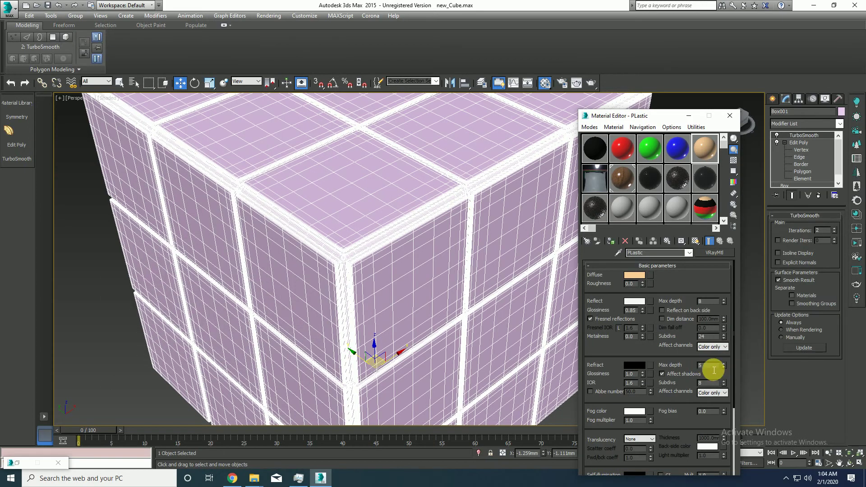
{"action": "middle_click_drag", "start_coordinate": [459, 290], "coordinate": [415, 299]}
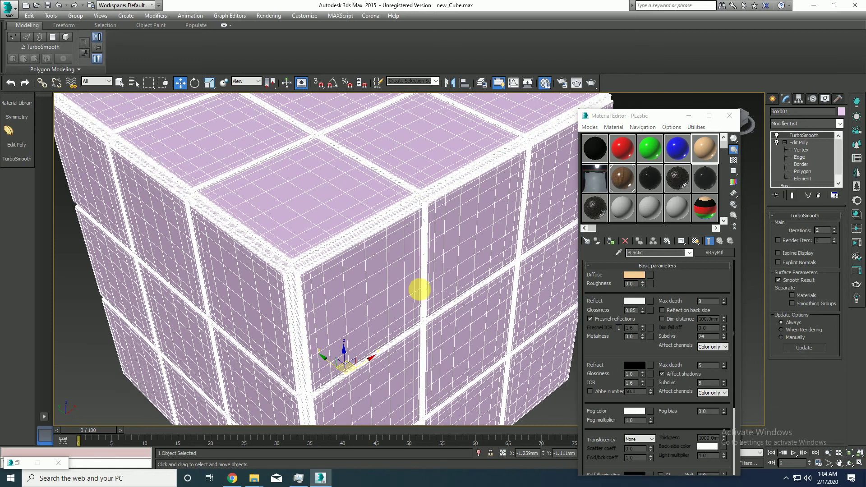
Apply the tan PLastic material to the cube and pick a corner edge in Edit Poly Edge mode.
{"action": "left_click_drag", "start_coordinate": [703, 163], "coordinate": [456, 212]}
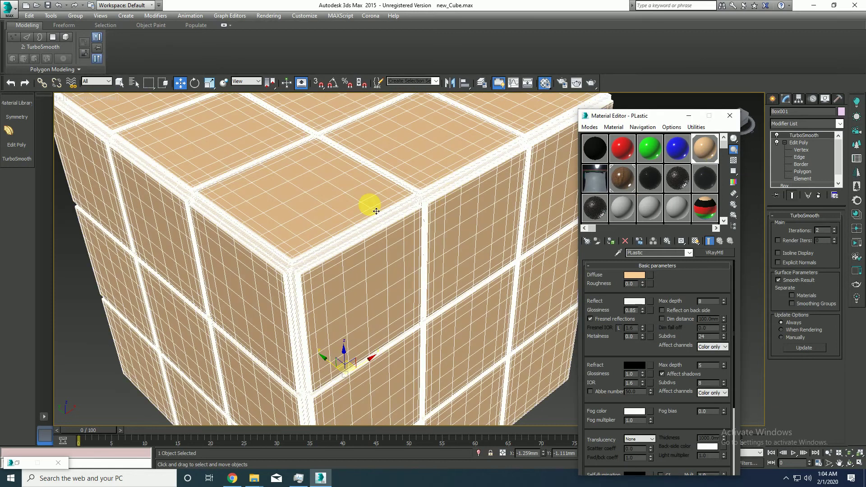
{"action": "left_click", "coordinate": [562, 401]}
{"action": "scroll", "coordinate": [280, 232], "scroll_direction": "up", "scroll_amount": 3}
{"action": "scroll", "coordinate": [303, 286], "scroll_direction": "up", "scroll_amount": 3}
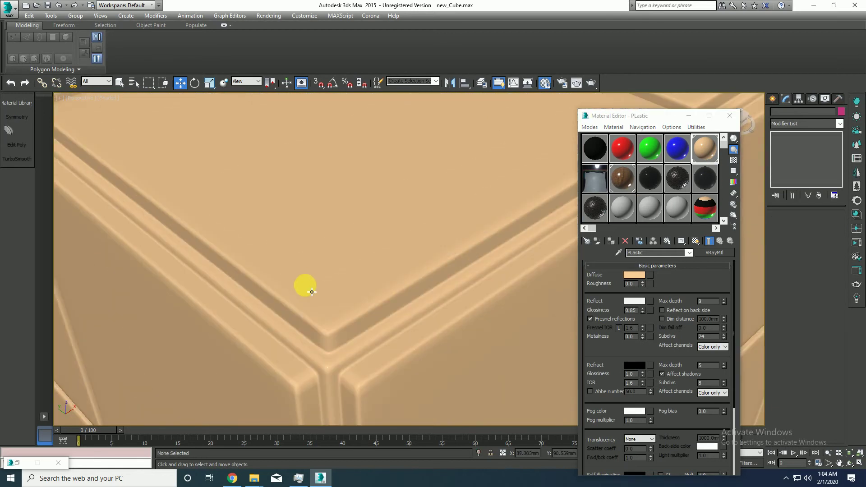
{"action": "left_click", "coordinate": [305, 285]}
{"action": "left_click", "coordinate": [801, 157]}
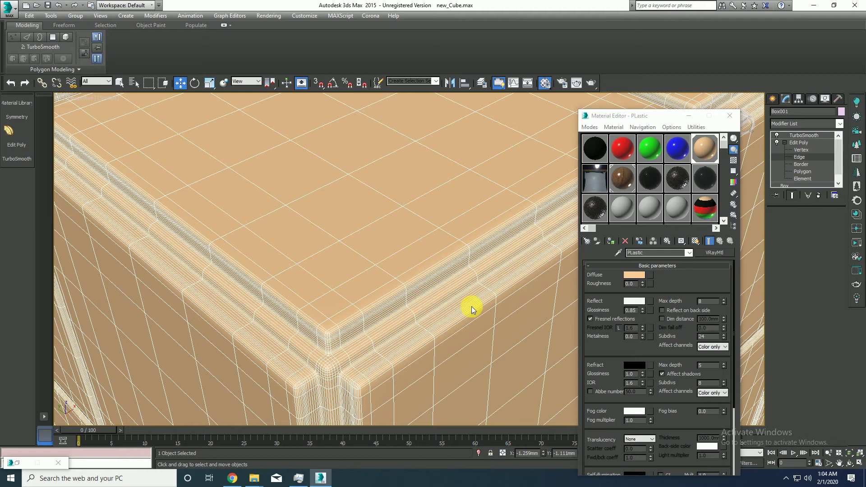
{"action": "left_click", "coordinate": [338, 374]}
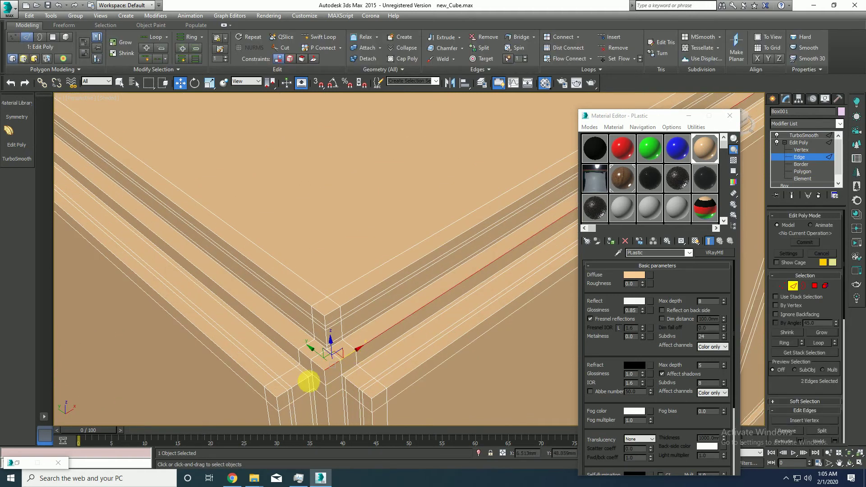
Grow groove edges with Similar, convert them to 864 polygons, and delete TurboSmooth.
{"action": "left_click", "coordinate": [315, 365], "text": "ctrl"}
{"action": "left_click", "coordinate": [307, 359], "text": "ctrl"}
{"action": "left_click", "coordinate": [136, 70]}
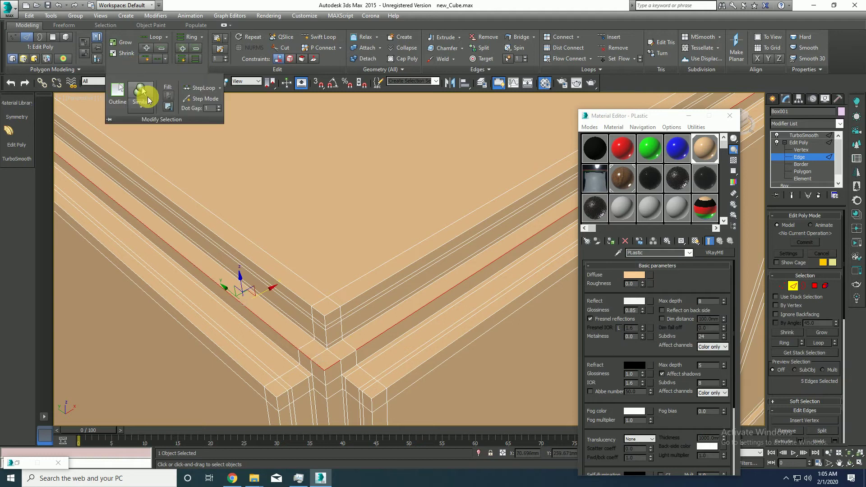
{"action": "left_click", "coordinate": [140, 90]}
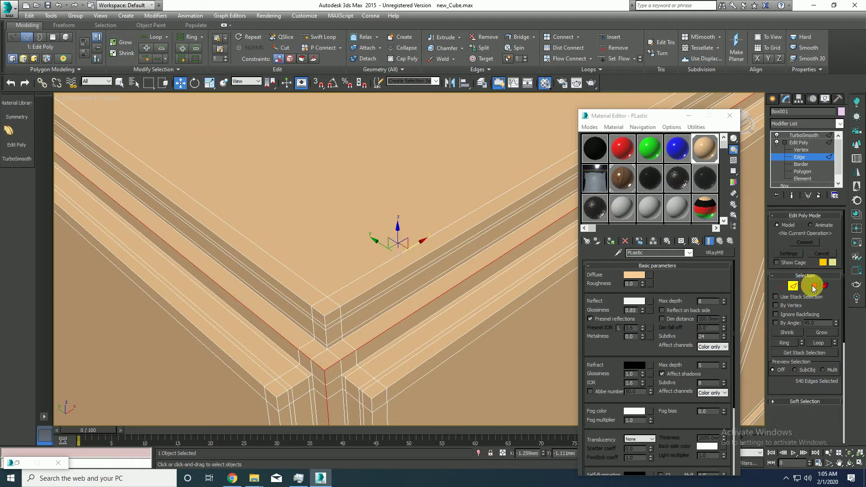
{"action": "left_click", "coordinate": [814, 286], "text": "ctrl"}
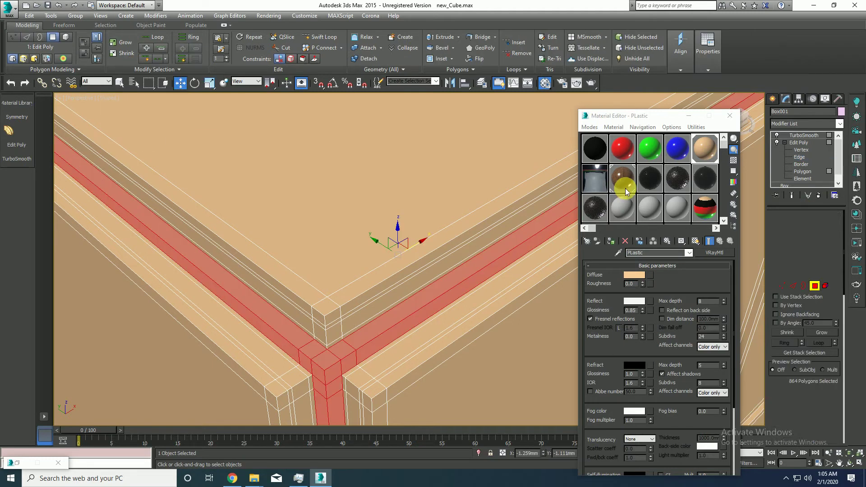
{"action": "right_click", "coordinate": [805, 136]}
{"action": "left_click", "coordinate": [795, 148]}
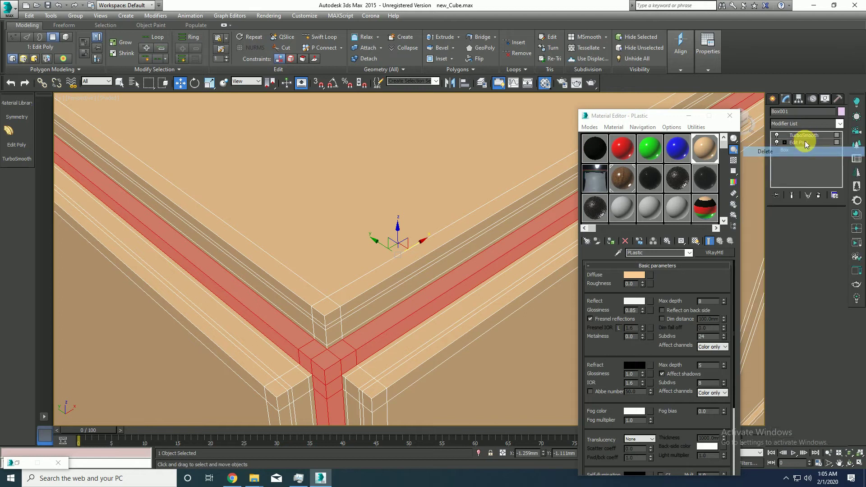
Collapse the modifier stack to an Editable Poly and enter Polygon level.
{"action": "right_click", "coordinate": [802, 136]}
{"action": "left_click", "coordinate": [791, 218]}
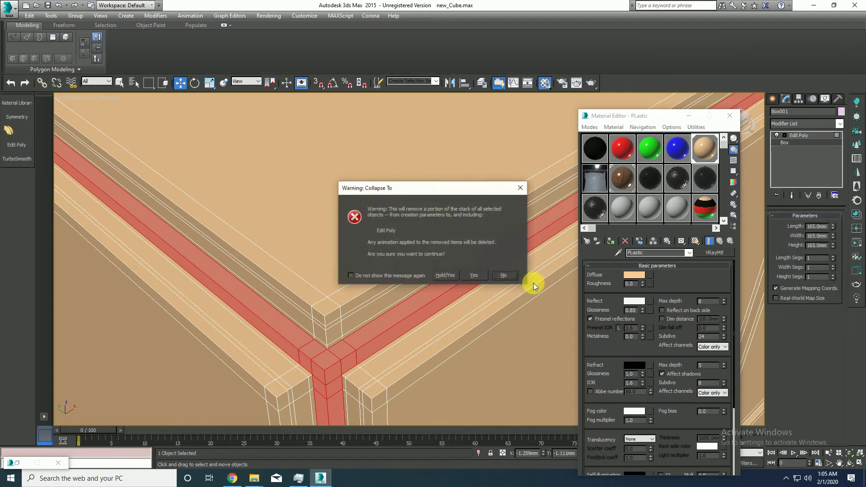
{"action": "left_click", "coordinate": [475, 276]}
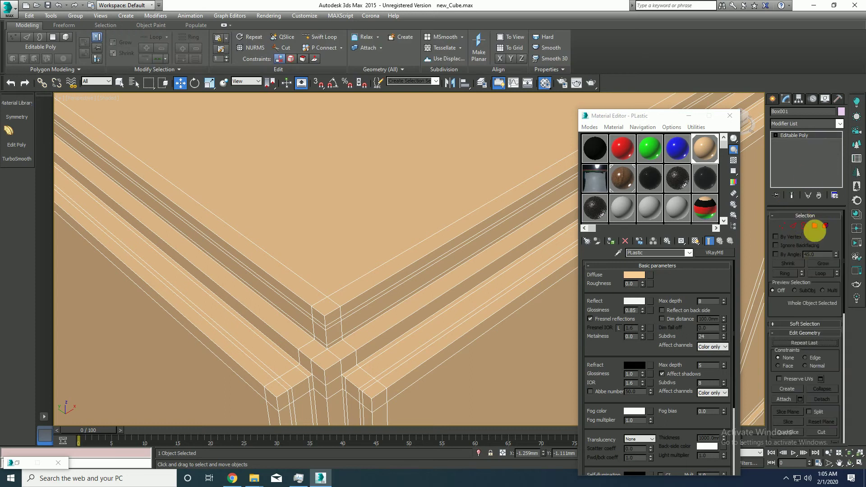
{"action": "key", "text": "4"}
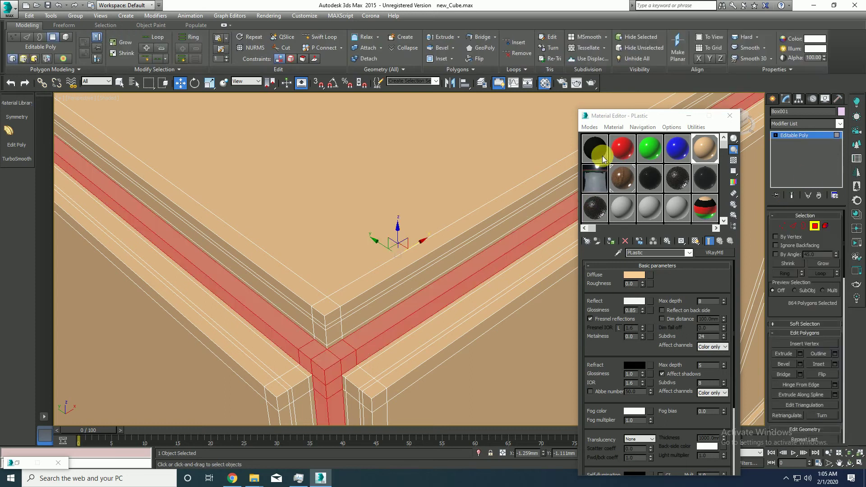
Select a face polygon plus a small corner polygon, then switch to Top view.
{"action": "scroll", "coordinate": [395, 311], "scroll_direction": "down", "scroll_amount": 5}
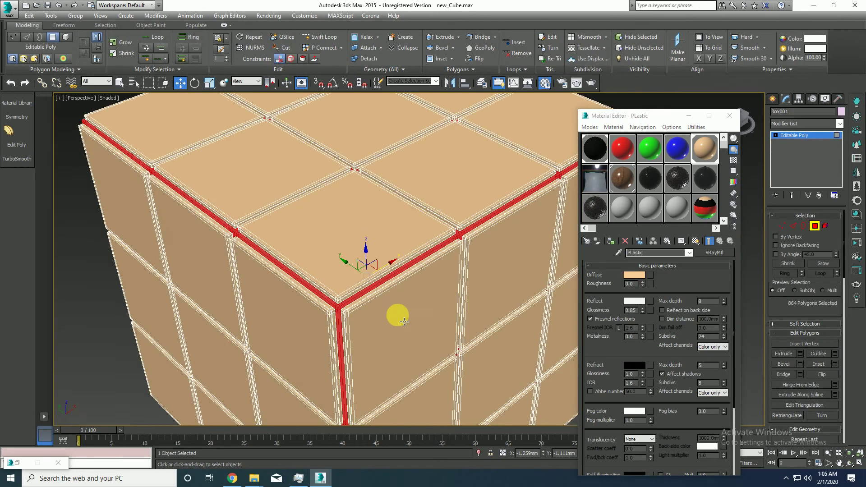
{"action": "scroll", "coordinate": [386, 301], "scroll_direction": "up", "scroll_amount": 1}
{"action": "scroll", "coordinate": [360, 281], "scroll_direction": "up", "scroll_amount": 1}
{"action": "left_click", "coordinate": [355, 276]}
{"action": "scroll", "coordinate": [301, 263], "scroll_direction": "up", "scroll_amount": 4}
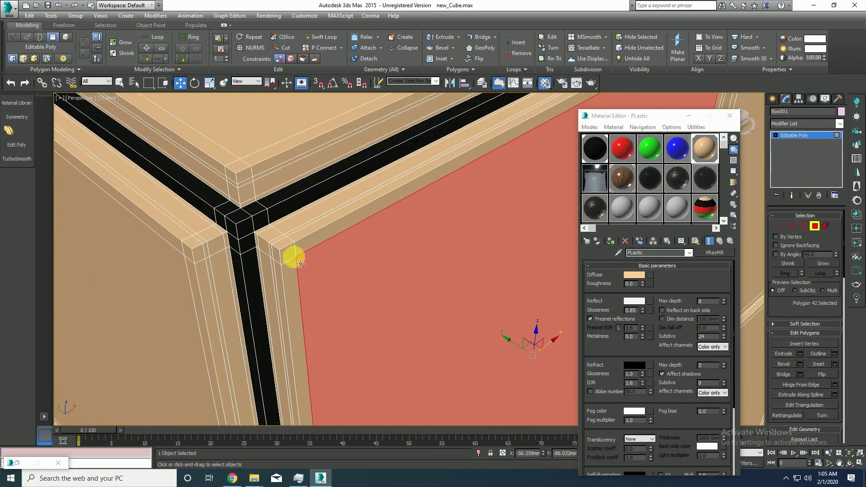
{"action": "left_click", "coordinate": [289, 255], "text": "ctrl"}
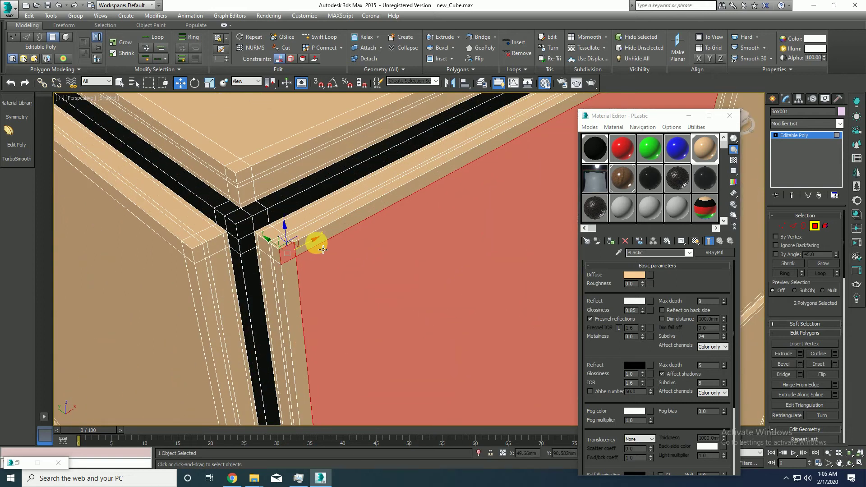
{"action": "key", "text": "t"}
{"action": "scroll", "coordinate": [343, 280], "scroll_direction": "up", "scroll_amount": 8}
{"action": "scroll", "coordinate": [316, 318], "scroll_direction": "down", "scroll_amount": 2}
{"action": "scroll", "coordinate": [311, 325], "scroll_direction": "down", "scroll_amount": 3}
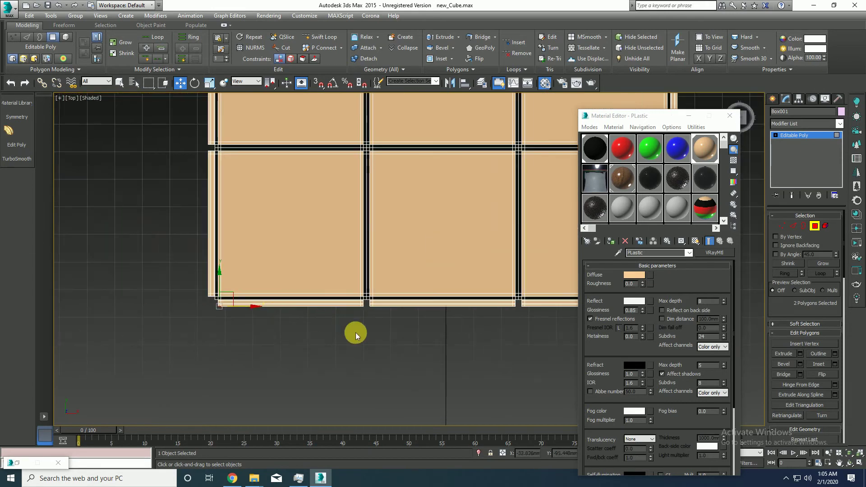
Box-select the side face's polygons in Top view and trim them to 81.
{"action": "middle_click_drag", "start_coordinate": [356, 332], "coordinate": [231, 310]}
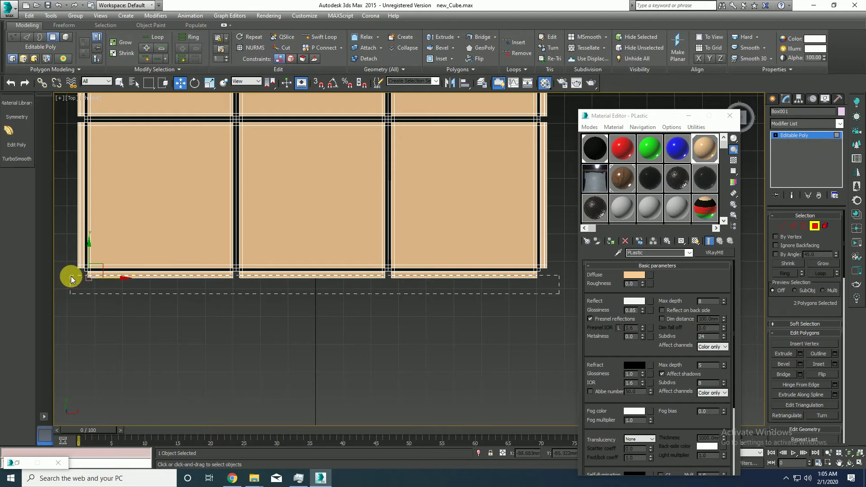
{"action": "left_click_drag", "start_coordinate": [72, 276], "coordinate": [72, 276]}
{"action": "scroll", "coordinate": [437, 325], "scroll_direction": "up", "scroll_amount": 3}
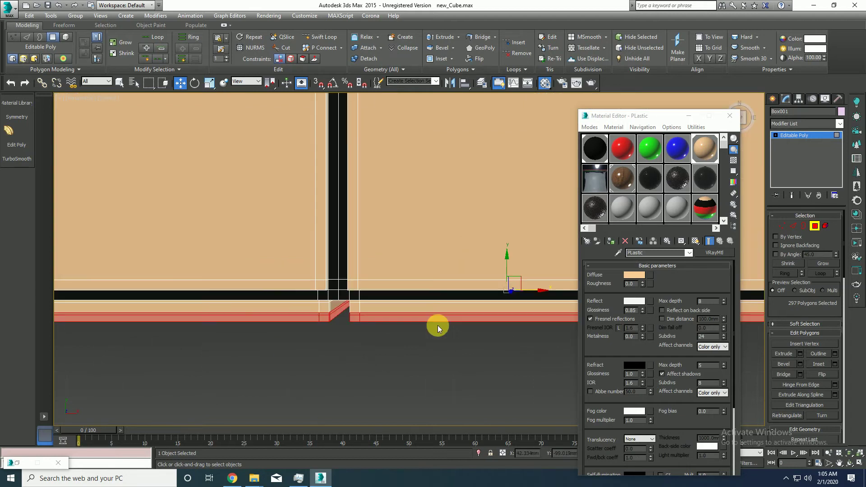
{"action": "mouse_move", "coordinate": [438, 326]}
{"action": "middle_mouse_down", "text": "alt"}
{"action": "mouse_move", "coordinate": [427, 283]}
{"action": "mouse_move", "coordinate": [356, 222]}
{"action": "middle_mouse_up", "text": "alt"}
{"action": "key", "text": "p"}
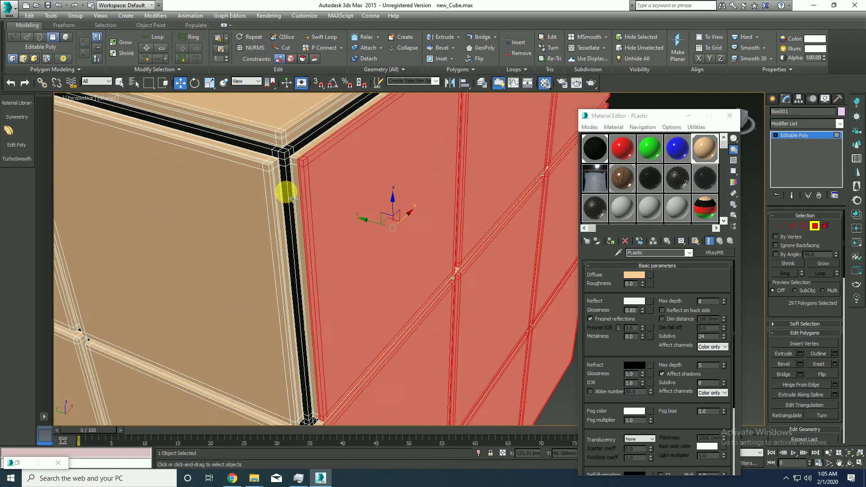
{"action": "scroll", "coordinate": [327, 180], "scroll_direction": "up", "scroll_amount": 2}
{"action": "key", "text": "t"}
{"action": "scroll", "coordinate": [238, 290], "scroll_direction": "up", "scroll_amount": 2}
{"action": "scroll", "coordinate": [195, 306], "scroll_direction": "down", "scroll_amount": 2}
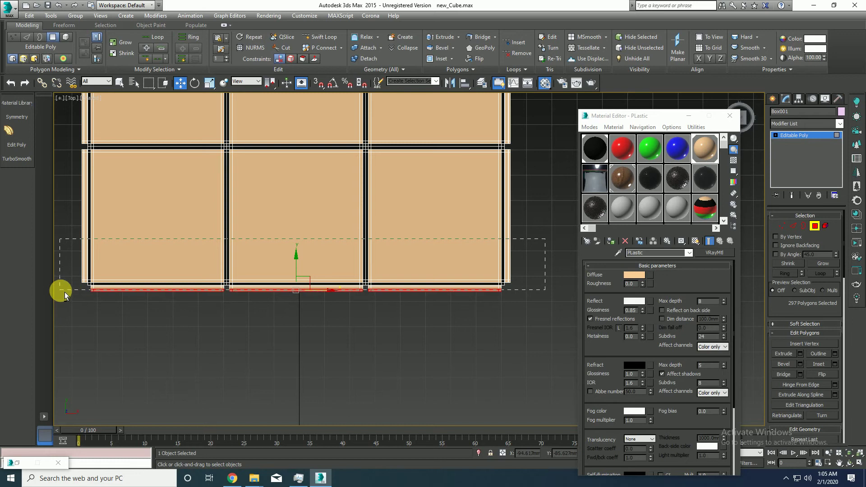
{"action": "left_click_drag", "start_coordinate": [64, 293], "coordinate": [64, 292]}
Apply the red material to the 81 side-face polygons, then select polygon 51.
{"action": "key", "text": "p"}
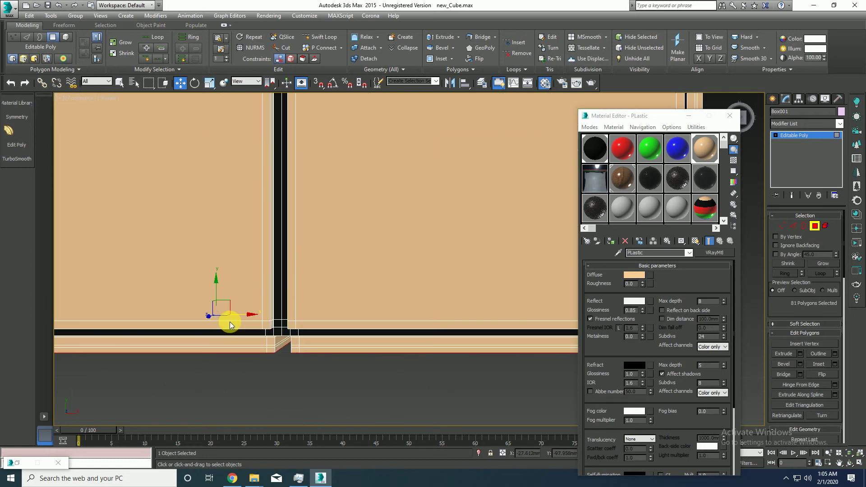
{"action": "middle_click_drag", "start_coordinate": [229, 321], "coordinate": [290, 248], "text": "alt"}
{"action": "scroll", "coordinate": [288, 261], "scroll_direction": "down", "scroll_amount": 3}
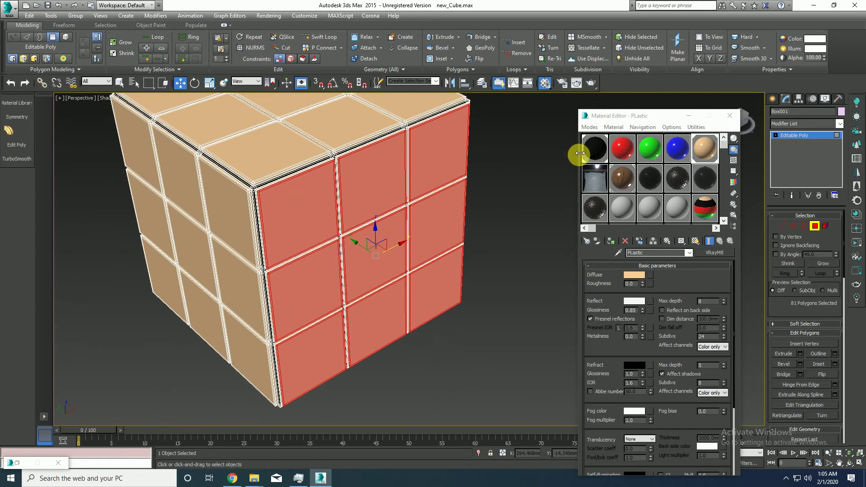
{"action": "left_click_drag", "start_coordinate": [620, 151], "coordinate": [298, 228]}
{"action": "middle_click_drag", "start_coordinate": [298, 228], "coordinate": [265, 219], "text": "alt"}
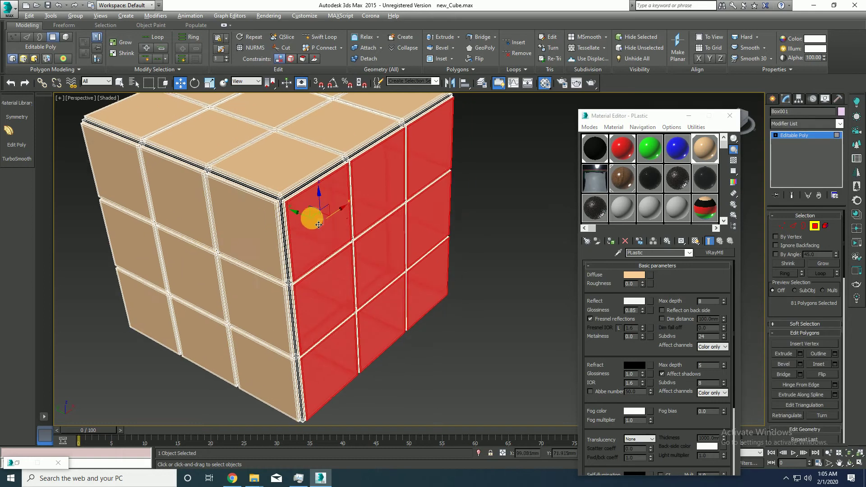
{"action": "left_click", "coordinate": [265, 218]}
In Top view, zoom in and box-select the front face's tile polygons.
{"action": "key", "text": "t"}
{"action": "key", "text": "z"}
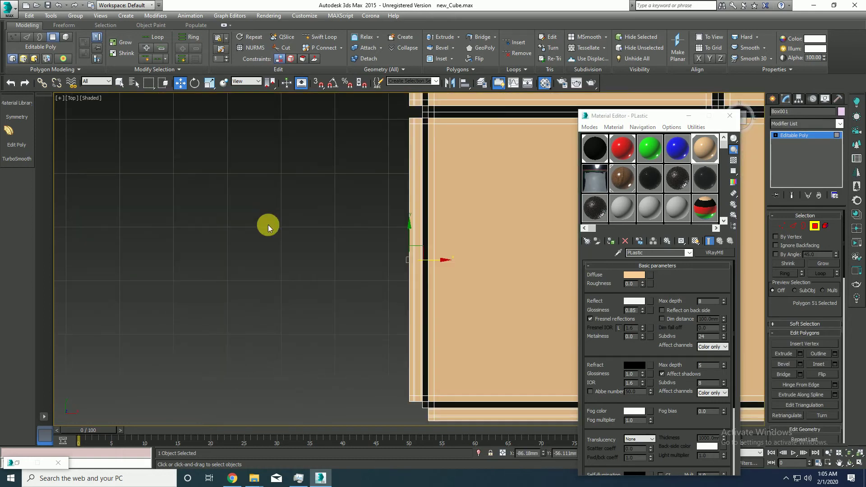
{"action": "scroll", "coordinate": [380, 261], "scroll_direction": "down", "scroll_amount": 5}
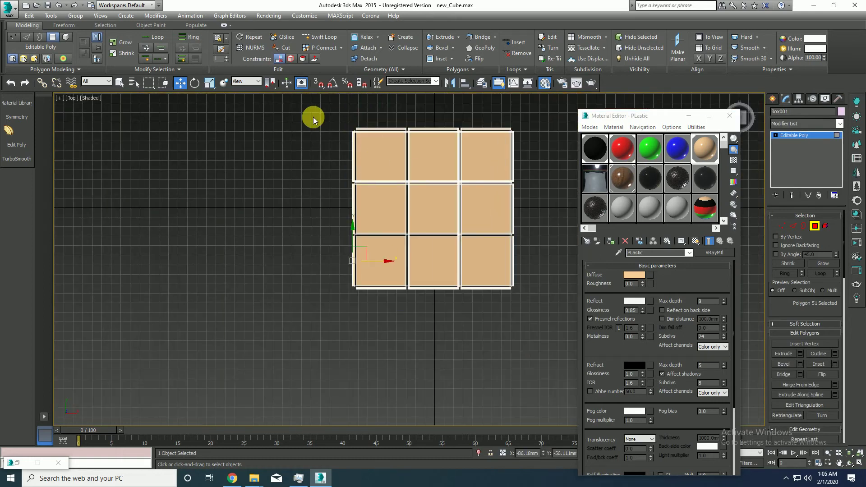
{"action": "left_click_drag", "start_coordinate": [367, 283], "coordinate": [392, 168]}
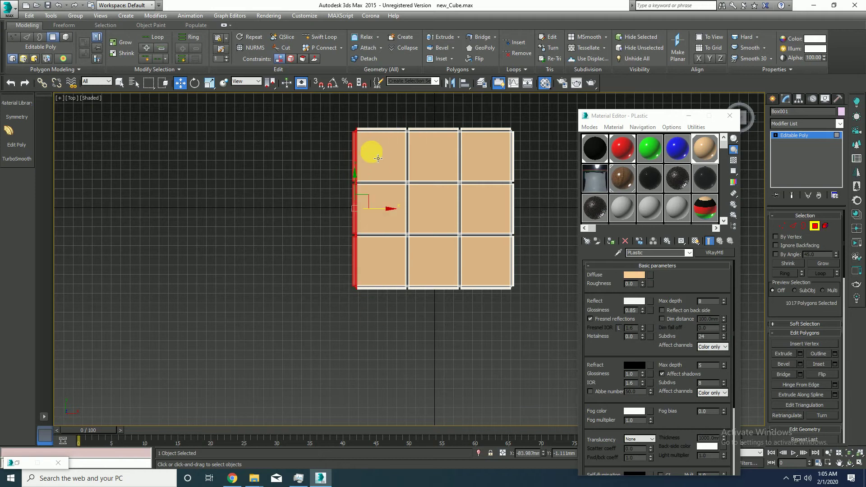
{"action": "scroll", "coordinate": [369, 143], "scroll_direction": "up", "scroll_amount": 5}
{"action": "scroll", "coordinate": [369, 143], "scroll_direction": "down", "scroll_amount": 2}
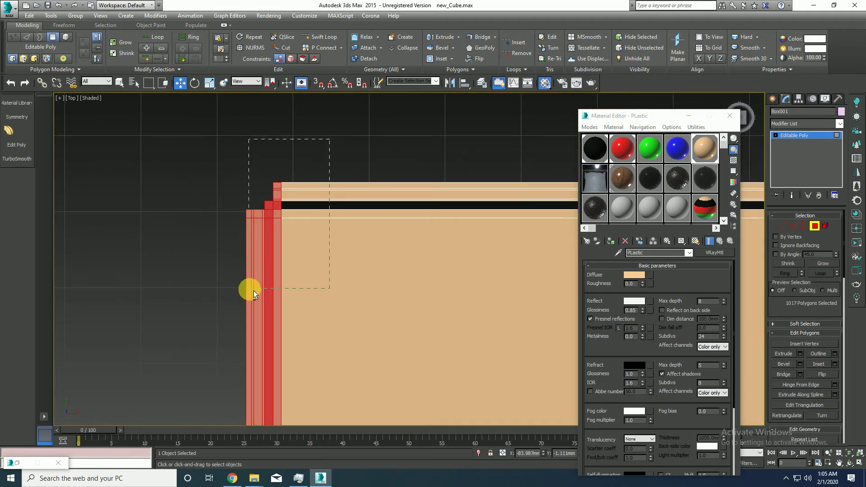
{"action": "scroll", "coordinate": [271, 252], "scroll_direction": "down", "scroll_amount": 3}
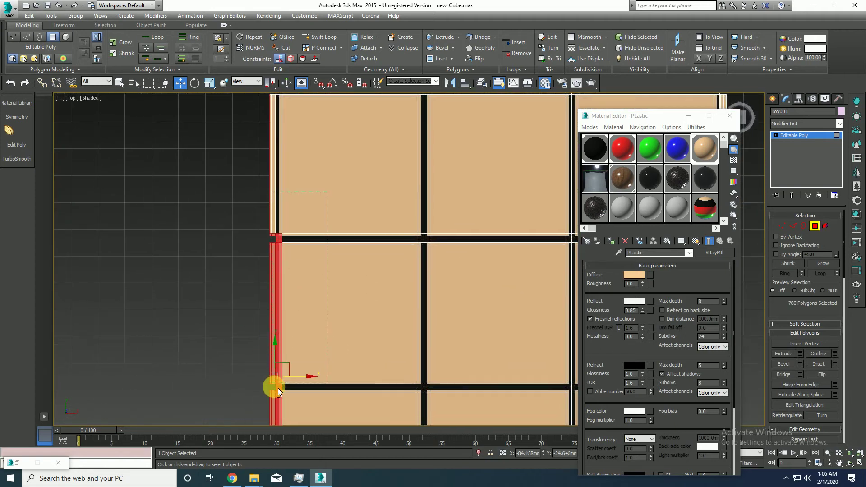
Deselect extra polygons along the left edge, trimming the selection to the 81 front tiles.
{"action": "left_click_drag", "start_coordinate": [275, 382], "coordinate": [279, 397]}
{"action": "scroll", "coordinate": [288, 252], "scroll_direction": "up", "scroll_amount": 5}
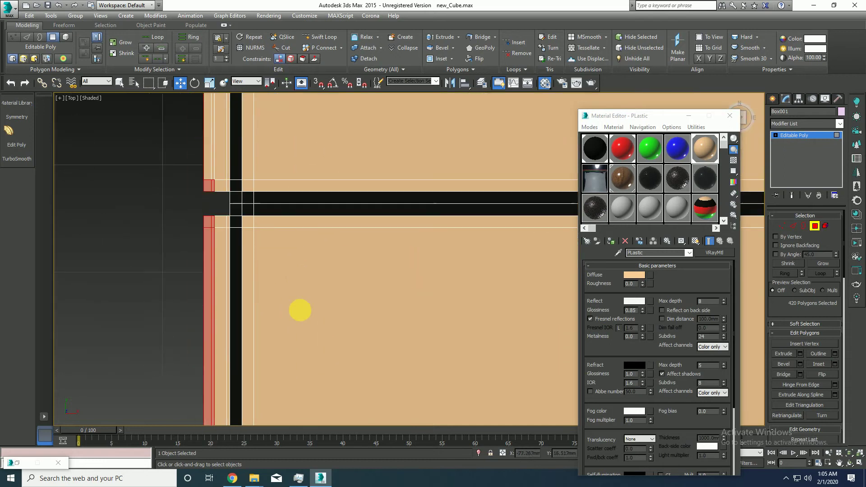
{"action": "left_click_drag", "start_coordinate": [216, 397], "coordinate": [215, 397], "text": "alt"}
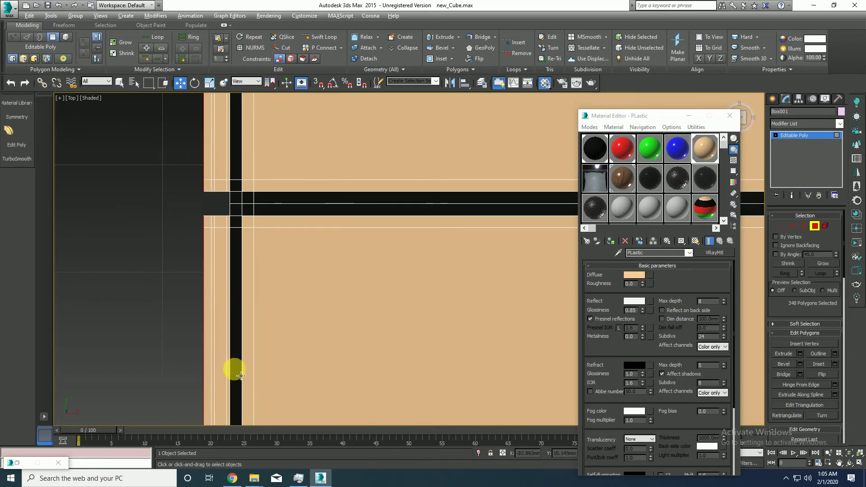
{"action": "scroll", "coordinate": [230, 383], "scroll_direction": "down", "scroll_amount": 3}
{"action": "middle_click_drag", "start_coordinate": [228, 395], "coordinate": [286, 203]}
{"action": "scroll", "coordinate": [287, 204], "scroll_direction": "up", "scroll_amount": 2}
{"action": "scroll", "coordinate": [286, 203], "scroll_direction": "up", "scroll_amount": 2}
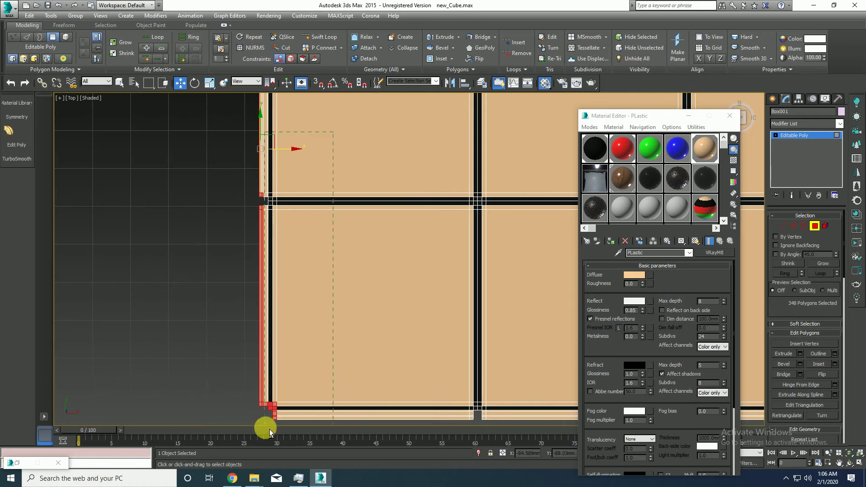
{"action": "left_click_drag", "start_coordinate": [264, 434], "coordinate": [264, 434], "text": "alt"}
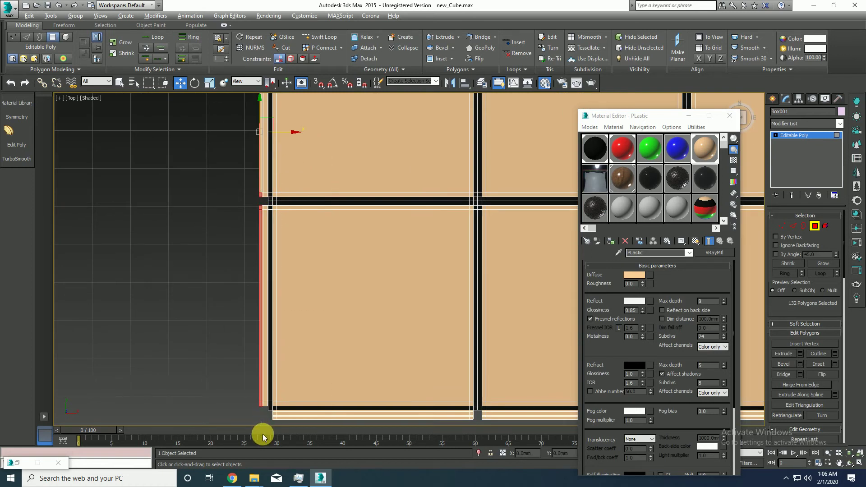
{"action": "middle_click_drag", "start_coordinate": [317, 375], "coordinate": [284, 385]}
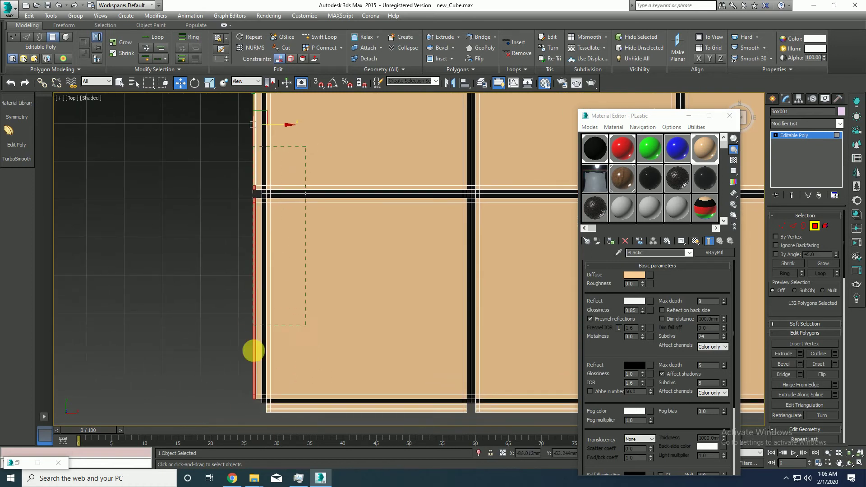
{"action": "left_click_drag", "start_coordinate": [259, 427], "coordinate": [259, 427], "text": "alt"}
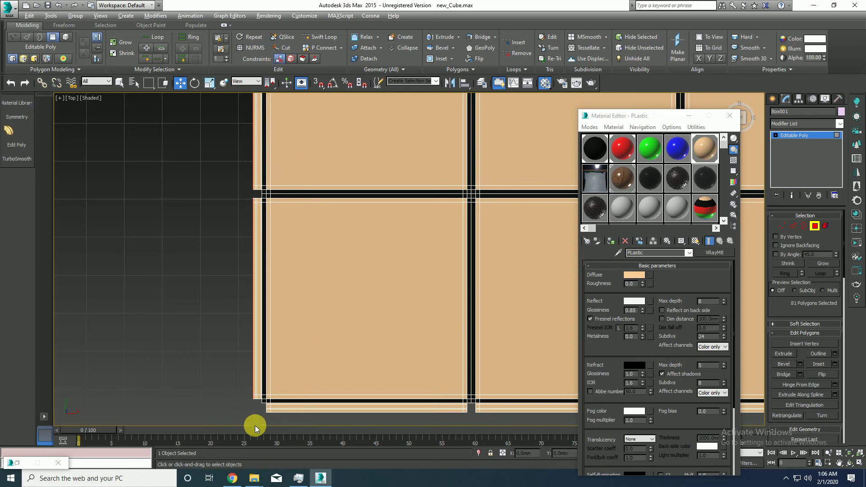
Apply the green material to the front tiles and exit Polygon mode.
{"action": "scroll", "coordinate": [265, 379], "scroll_direction": "up", "scroll_amount": 2}
{"action": "scroll", "coordinate": [271, 384], "scroll_direction": "up", "scroll_amount": 3}
{"action": "mouse_move", "coordinate": [271, 385]}
{"action": "middle_mouse_down", "text": "alt"}
{"action": "mouse_move", "coordinate": [309, 303]}
{"action": "mouse_move", "coordinate": [363, 276]}
{"action": "mouse_move", "coordinate": [340, 305]}
{"action": "mouse_move", "coordinate": [415, 275]}
{"action": "middle_mouse_up", "text": "alt"}
{"action": "left_click_drag", "start_coordinate": [664, 150], "coordinate": [462, 229]}
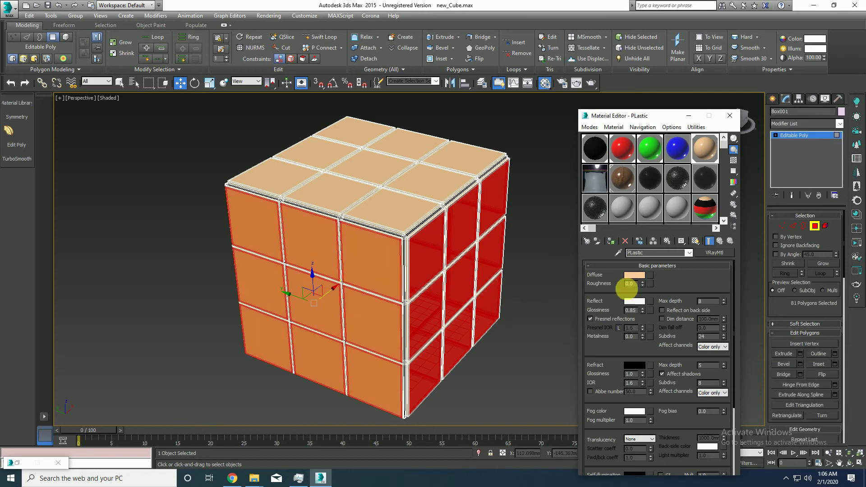
{"action": "middle_click_drag", "start_coordinate": [517, 303], "coordinate": [523, 298]}
{"action": "left_click", "coordinate": [813, 228]}
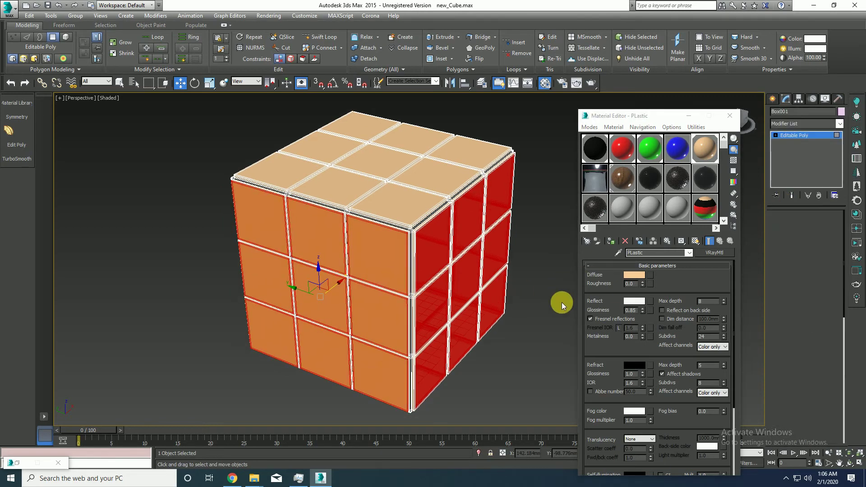
Reselect the cube and box-select its top-row polygons in Front view.
{"action": "left_click", "coordinate": [565, 290]}
{"action": "scroll", "coordinate": [356, 241], "scroll_direction": "up", "scroll_amount": 5}
{"action": "left_click", "coordinate": [361, 246]}
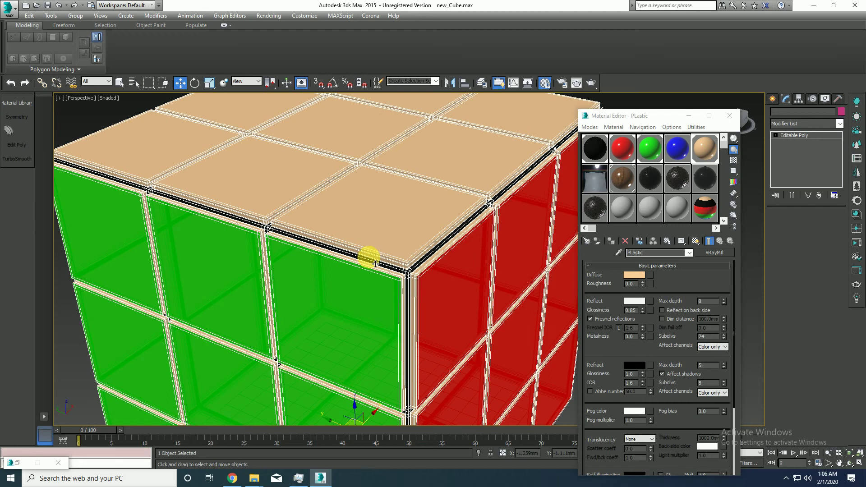
{"action": "left_click", "coordinate": [814, 227]}
{"action": "left_click", "coordinate": [397, 221]}
{"action": "key", "text": "f"}
{"action": "scroll", "coordinate": [361, 217], "scroll_direction": "down", "scroll_amount": 2}
{"action": "scroll", "coordinate": [305, 212], "scroll_direction": "down", "scroll_amount": 3}
{"action": "scroll", "coordinate": [368, 220], "scroll_direction": "down", "scroll_amount": 3}
{"action": "mouse_move", "coordinate": [260, 225]}
{"action": "left_mouse_down"}
{"action": "mouse_move", "coordinate": [470, 228]}
{"action": "mouse_move", "coordinate": [257, 259]}
{"action": "left_mouse_up"}
Deselect the extra rows and stray polygons to isolate the top-face tiles.
{"action": "scroll", "coordinate": [518, 184], "scroll_direction": "up", "scroll_amount": 5}
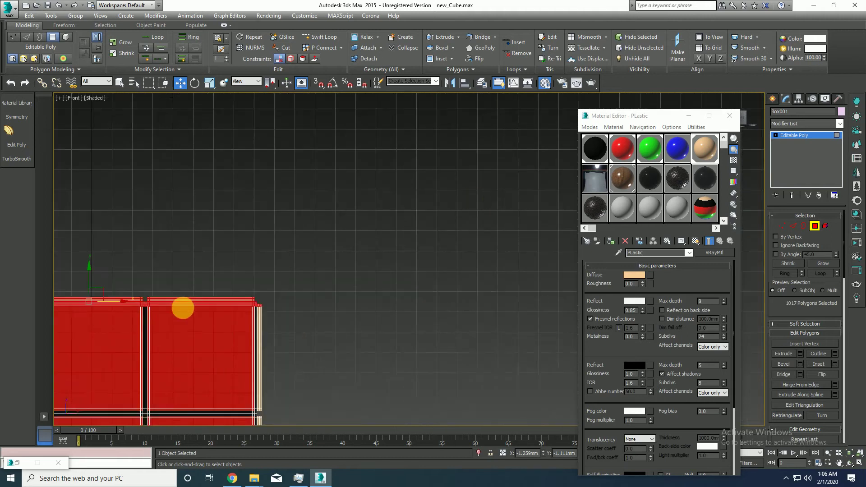
{"action": "middle_click_drag", "start_coordinate": [182, 308], "coordinate": [433, 232]}
{"action": "scroll", "coordinate": [493, 224], "scroll_direction": "up", "scroll_amount": 3}
{"action": "scroll", "coordinate": [511, 213], "scroll_direction": "up", "scroll_amount": 2}
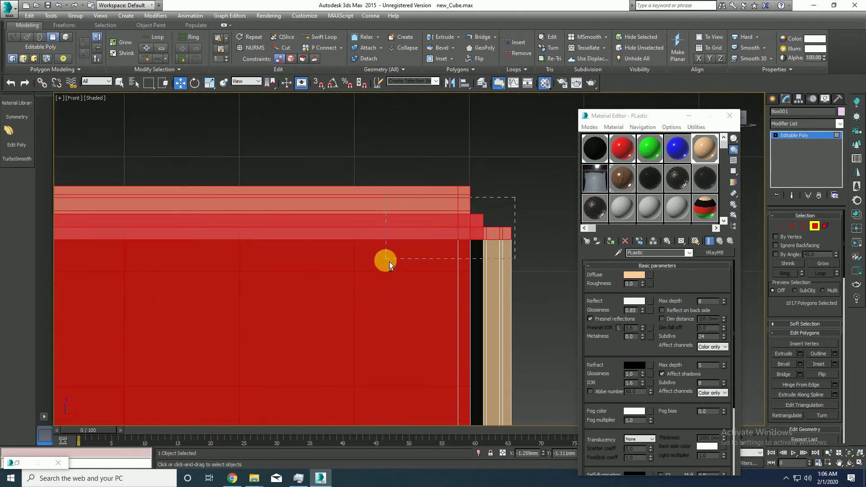
{"action": "left_click_drag", "start_coordinate": [246, 323], "coordinate": [246, 322], "text": "alt"}
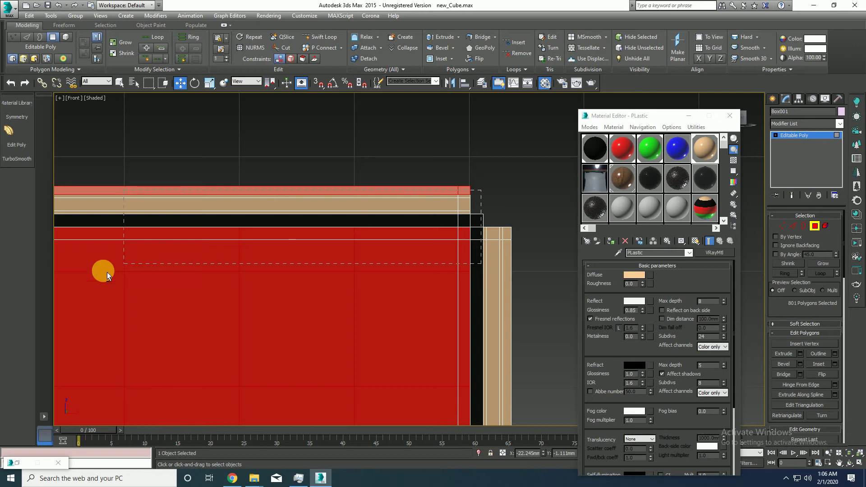
{"action": "mouse_move", "coordinate": [140, 288]}
{"action": "middle_mouse_down"}
{"action": "mouse_move", "coordinate": [321, 287]}
{"action": "mouse_move", "coordinate": [401, 246]}
{"action": "middle_mouse_up"}
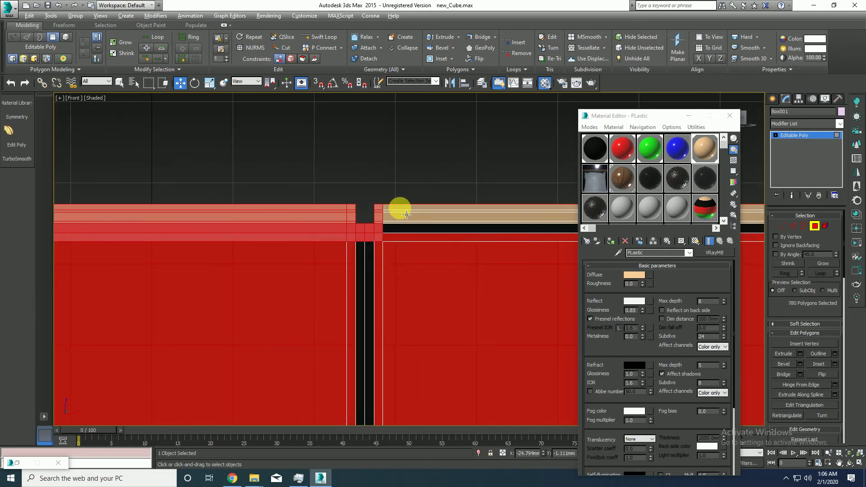
{"action": "left_click", "coordinate": [251, 264], "text": "alt"}
{"action": "mouse_move", "coordinate": [252, 265]}
{"action": "middle_mouse_down"}
{"action": "mouse_move", "coordinate": [156, 264]}
{"action": "mouse_move", "coordinate": [489, 275]}
{"action": "middle_mouse_up"}
{"action": "left_click", "coordinate": [191, 265], "text": "alt"}
{"action": "scroll", "coordinate": [280, 235], "scroll_direction": "up", "scroll_amount": 2}
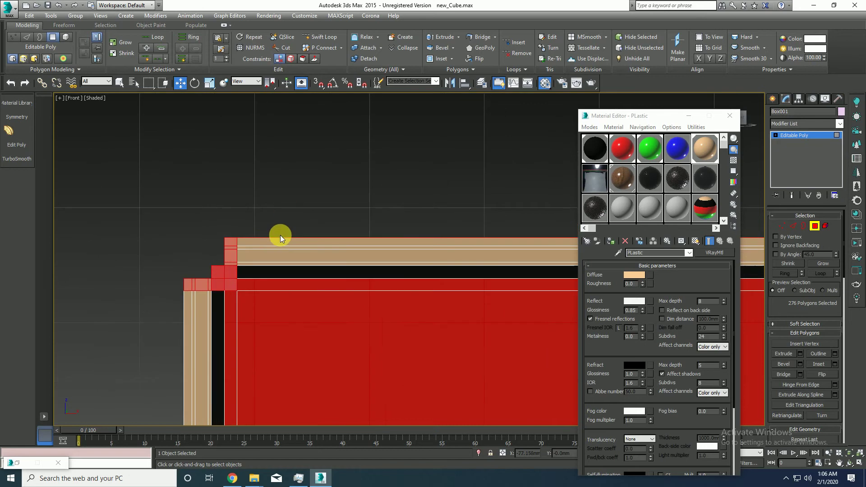
{"action": "left_click", "coordinate": [248, 296], "text": "alt"}
Apply the blue material to the top tiles, clear the selection, and minimize the Material Editor.
{"action": "key", "text": "p"}
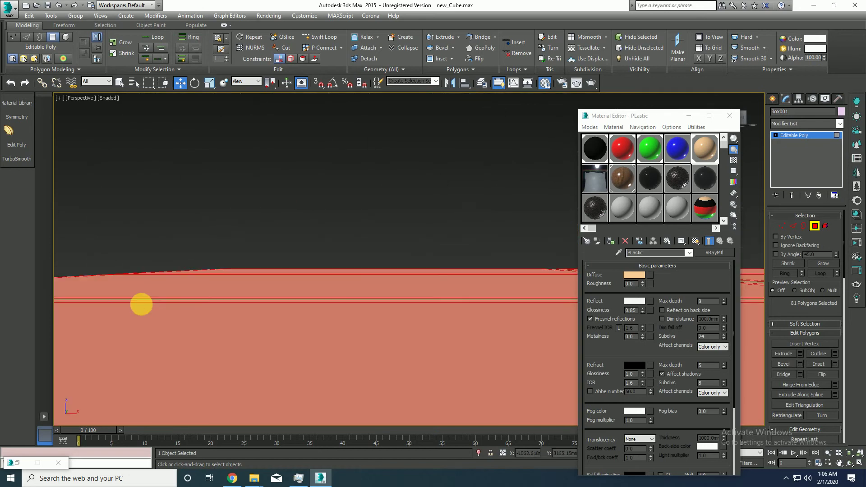
{"action": "key", "text": "z"}
{"action": "middle_click_drag", "start_coordinate": [194, 313], "coordinate": [448, 257], "text": "alt"}
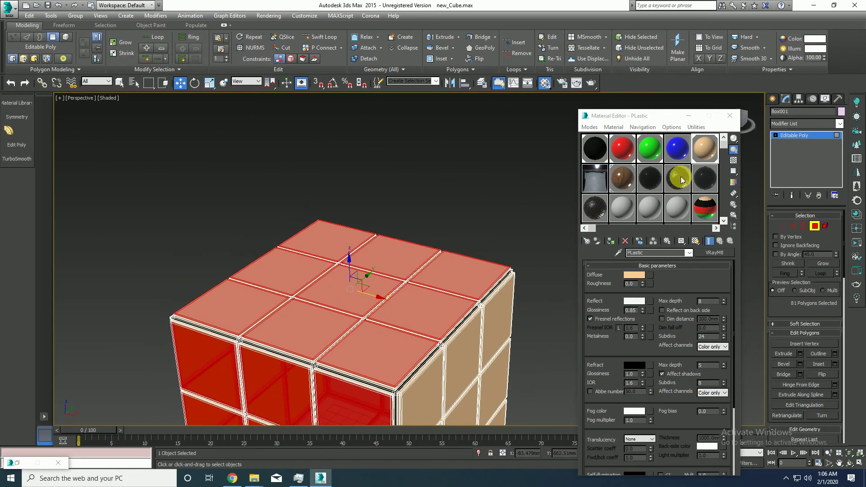
{"action": "left_click_drag", "start_coordinate": [677, 148], "coordinate": [449, 284]}
{"action": "left_click", "coordinate": [493, 201]}
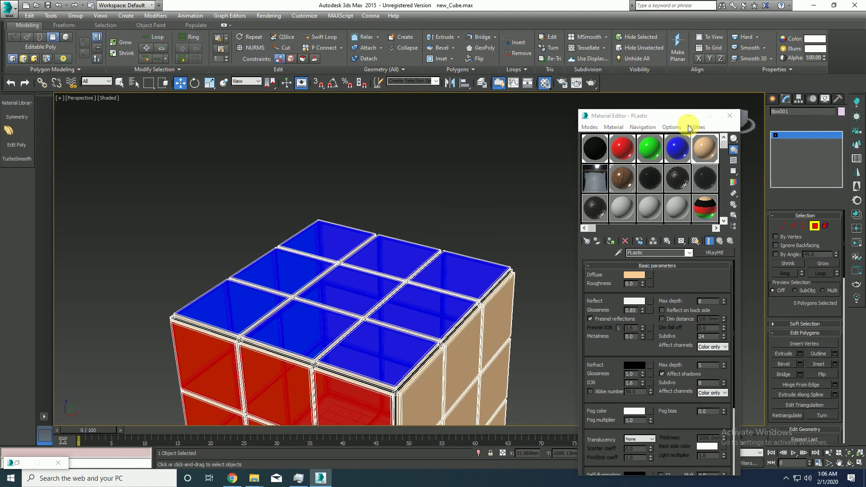
{"action": "left_click", "coordinate": [689, 115]}
{"action": "scroll", "coordinate": [429, 357], "scroll_direction": "down", "scroll_amount": 2}
{"action": "scroll", "coordinate": [415, 356], "scroll_direction": "down", "scroll_amount": 2}
{"action": "scroll", "coordinate": [490, 324], "scroll_direction": "up", "scroll_amount": 1}
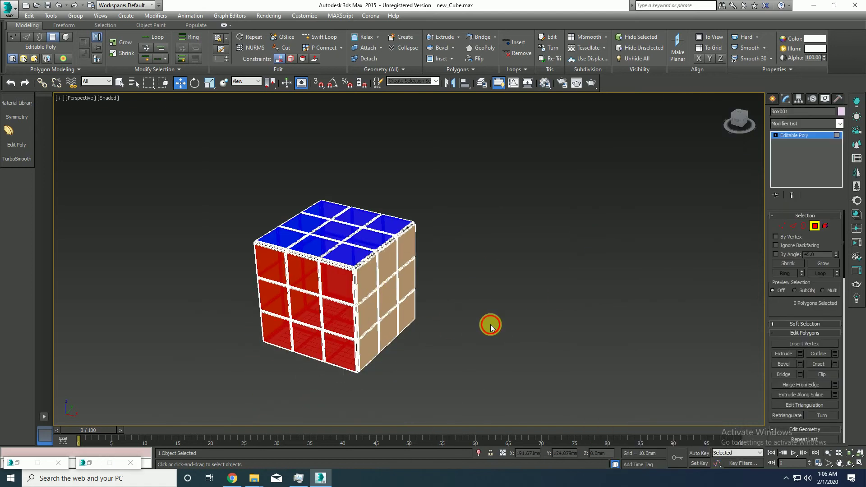
Select the three left-hand VRayLights and check their Multiplier.
{"action": "scroll", "coordinate": [491, 323], "scroll_direction": "down", "scroll_amount": 3}
{"action": "scroll", "coordinate": [451, 312], "scroll_direction": "down", "scroll_amount": 2}
{"action": "scroll", "coordinate": [455, 322], "scroll_direction": "down", "scroll_amount": 1}
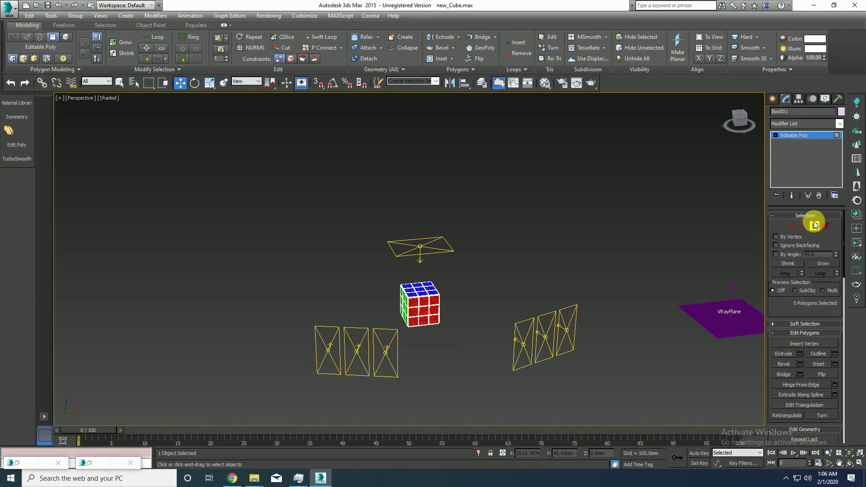
{"action": "left_click", "coordinate": [410, 371]}
{"action": "left_click_drag", "start_coordinate": [339, 378], "coordinate": [396, 334]}
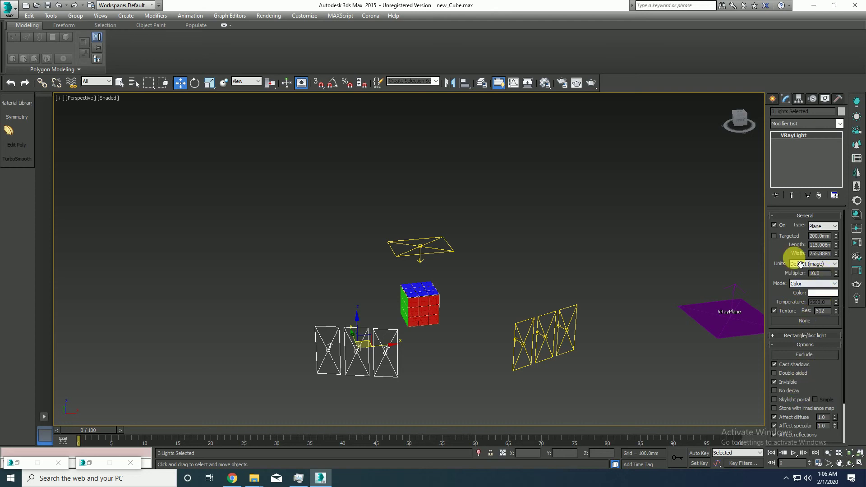
{"action": "left_click", "coordinate": [417, 85]}
{"action": "type", "text": "RL"}
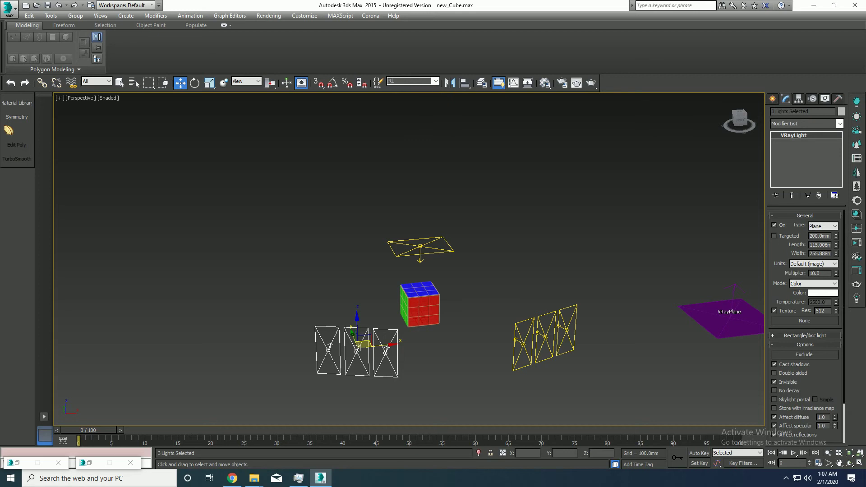
Check the right and top lights' Multipliers, then open VRayPlane001's material in the Material Editor.
{"action": "left_click_drag", "start_coordinate": [619, 247], "coordinate": [500, 382]}
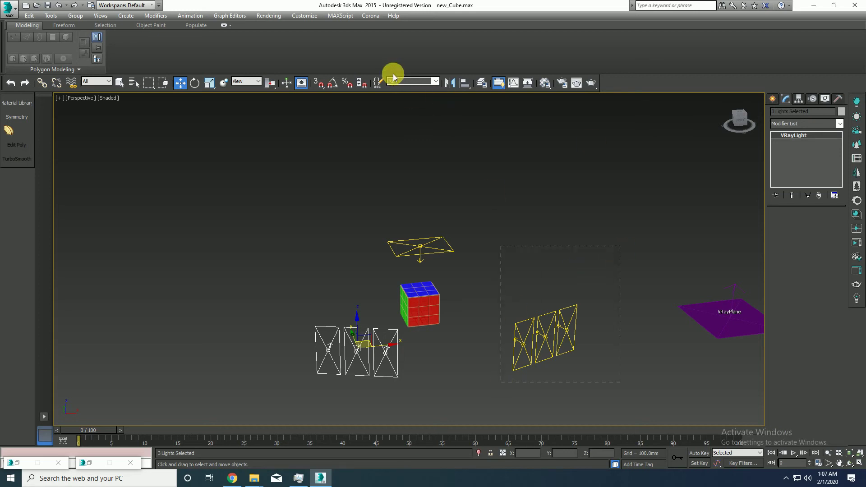
{"action": "left_click", "coordinate": [409, 82]}
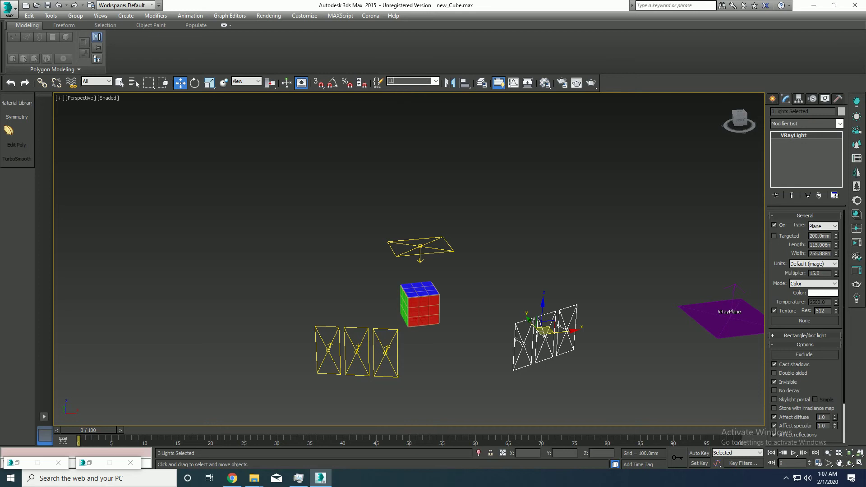
{"action": "left_click", "coordinate": [419, 251]}
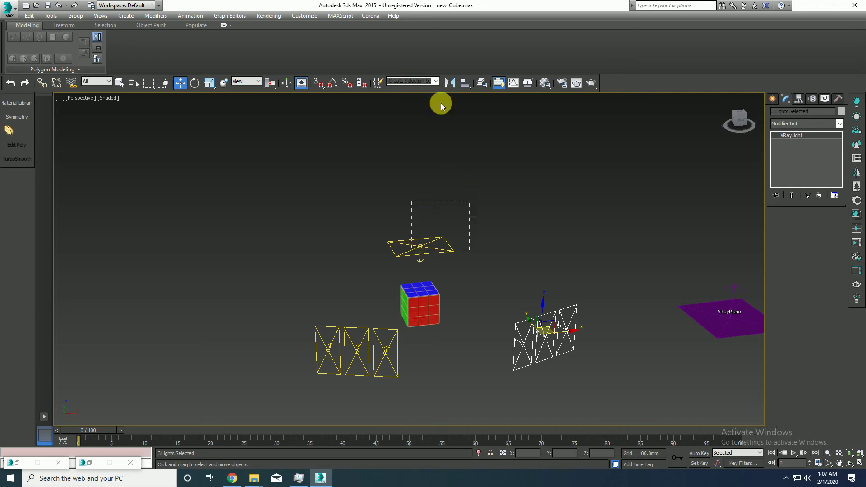
{"action": "left_click", "coordinate": [415, 83]}
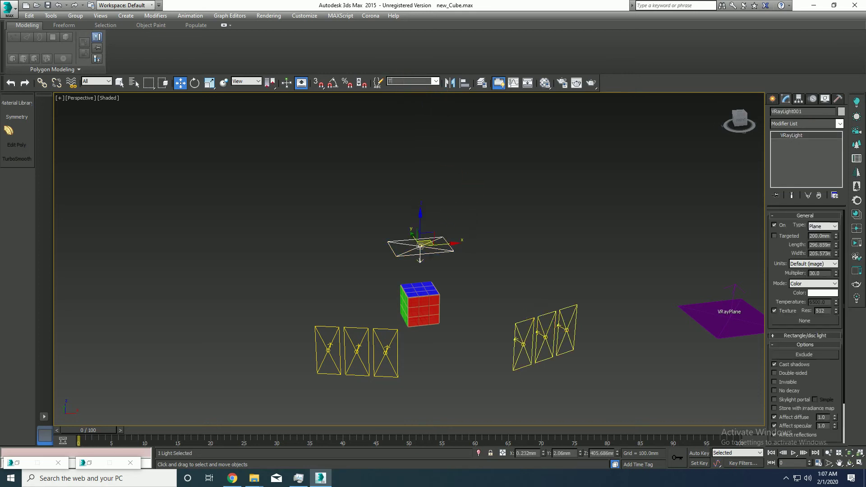
{"action": "left_click", "coordinate": [727, 309]}
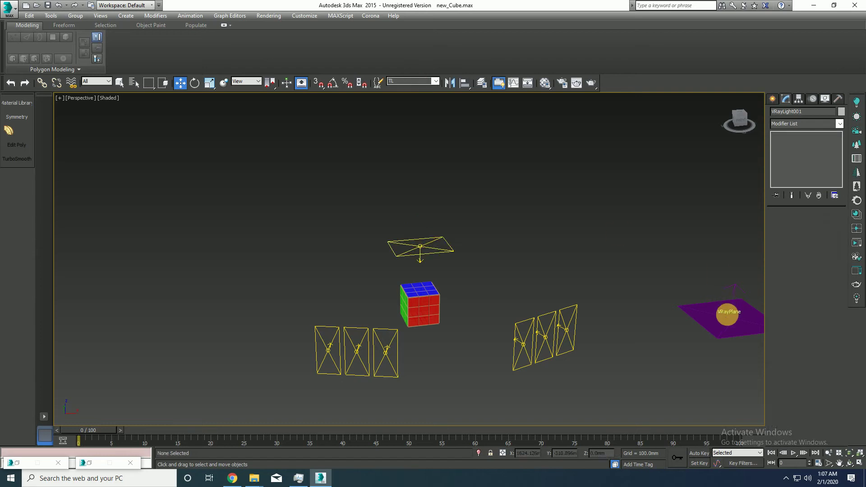
{"action": "key", "text": "m"}
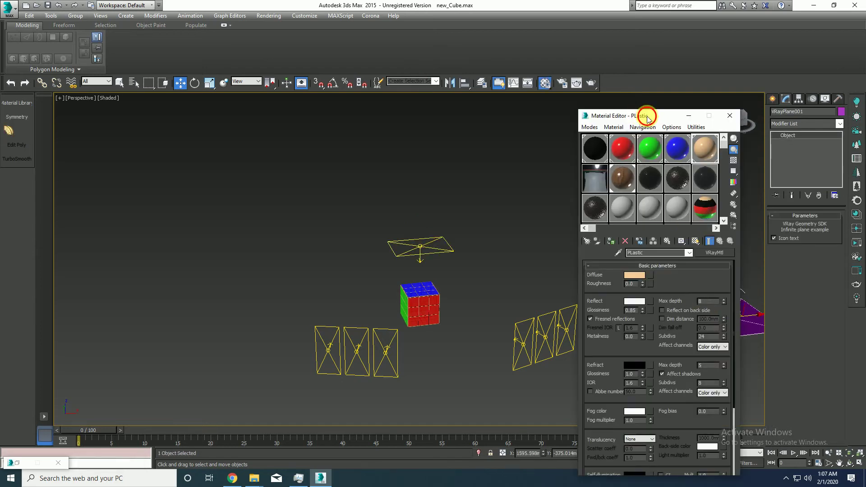
Move the Material Editor aside, inspect the wood floor's Diffuse bitmap, then close the editor.
{"action": "left_click_drag", "start_coordinate": [647, 119], "coordinate": [481, 115]}
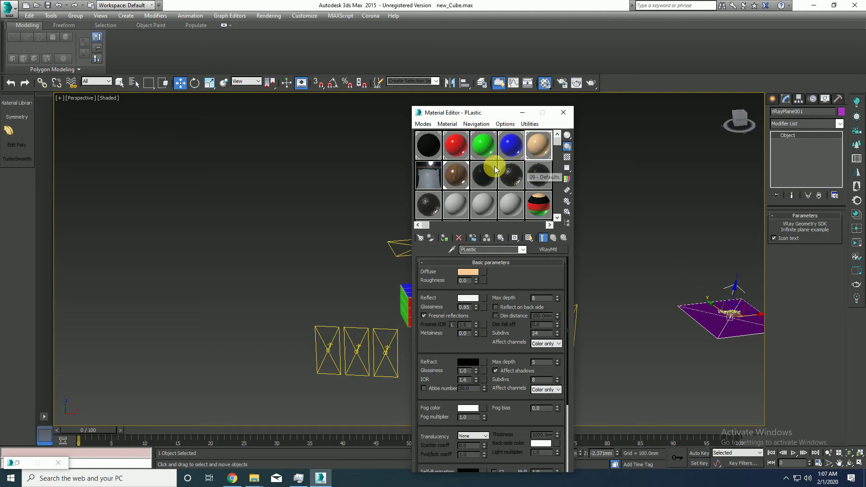
{"action": "left_click", "coordinate": [455, 175]}
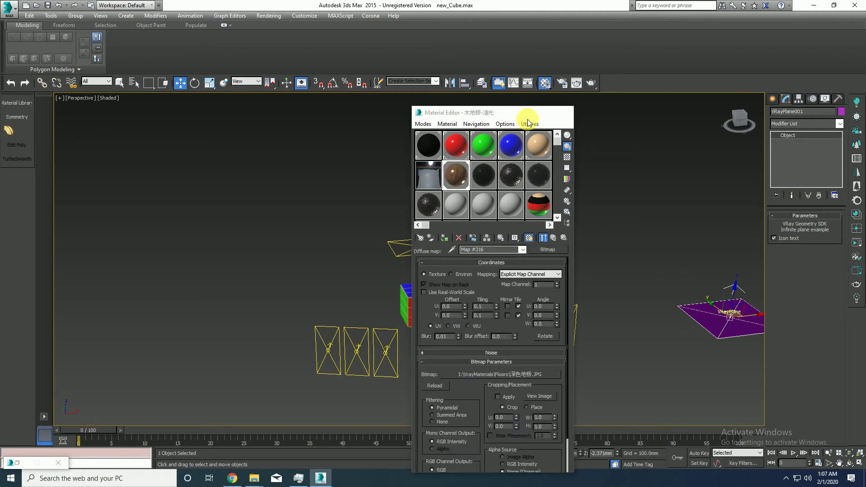
{"action": "left_click", "coordinate": [563, 113]}
{"action": "left_click", "coordinate": [572, 190]}
{"action": "scroll", "coordinate": [474, 340], "scroll_direction": "up", "scroll_amount": 3}
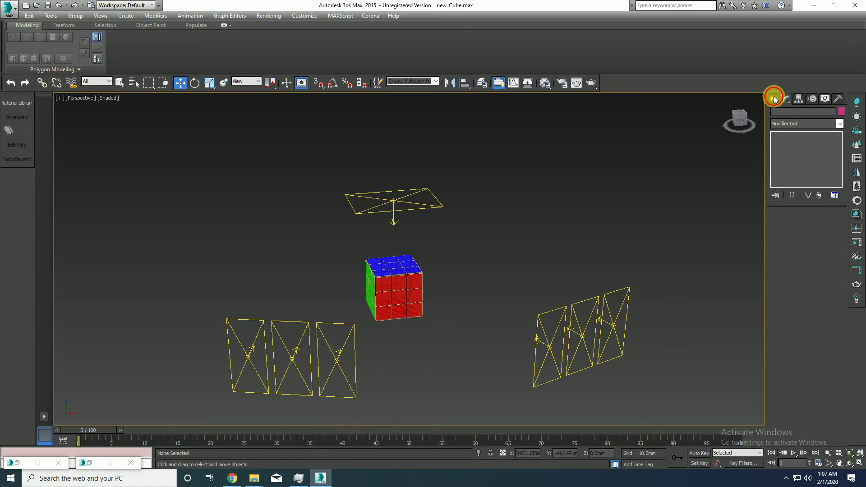
Place a VRayPhysicalCam in the scene aimed at the cube.
{"action": "left_click", "coordinate": [773, 99]}
{"action": "left_click", "coordinate": [808, 113]}
{"action": "left_click", "coordinate": [805, 126]}
{"action": "left_click", "coordinate": [808, 165]}
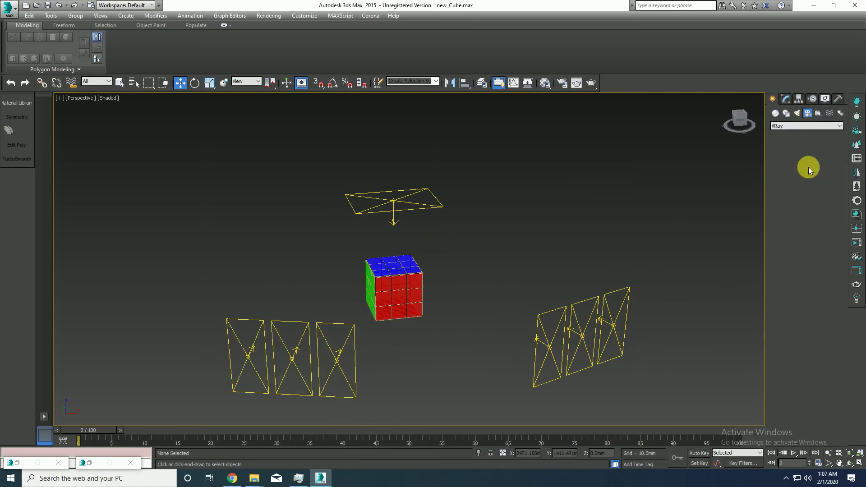
{"action": "mouse_move", "coordinate": [512, 315]}
{"action": "middle_mouse_down", "text": "alt"}
{"action": "mouse_move", "coordinate": [500, 334]}
{"action": "mouse_move", "coordinate": [476, 242]}
{"action": "middle_mouse_up", "text": "alt"}
{"action": "left_click_drag", "start_coordinate": [483, 391], "coordinate": [498, 320]}
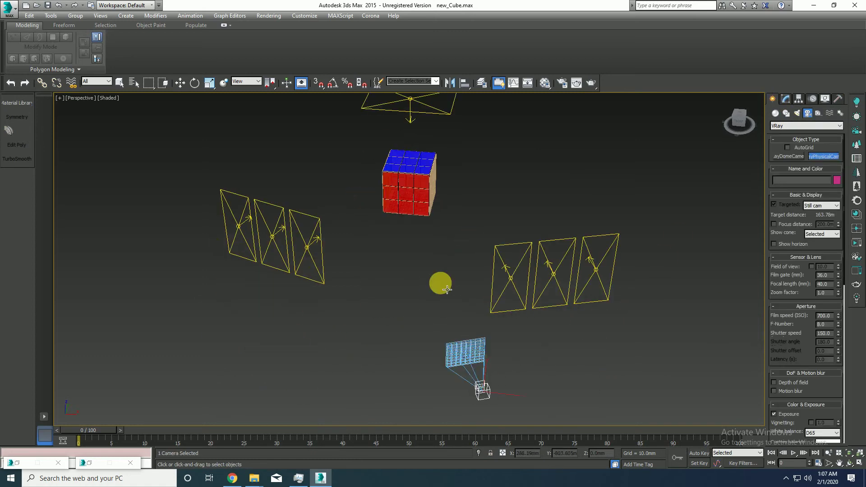
{"action": "key", "text": "w"}
Look through the new camera and orbit it to show the cube's top and right faces.
{"action": "mouse_move", "coordinate": [512, 348]}
{"action": "middle_mouse_down", "text": "alt"}
{"action": "mouse_move", "coordinate": [566, 275]}
{"action": "mouse_move", "coordinate": [554, 110]}
{"action": "middle_mouse_up", "text": "alt"}
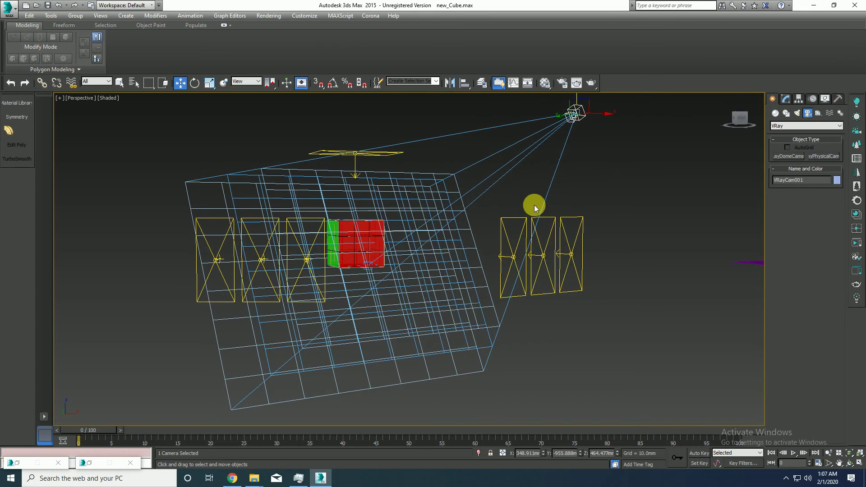
{"action": "key", "text": "c"}
{"action": "middle_click_drag", "start_coordinate": [482, 280], "coordinate": [450, 296], "text": "alt"}
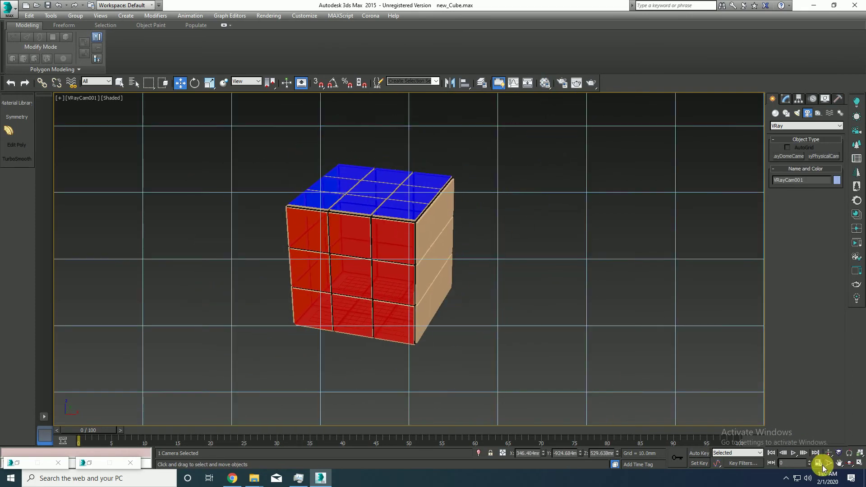
{"action": "left_click", "coordinate": [849, 464]}
{"action": "mouse_move", "coordinate": [473, 343]}
{"action": "left_mouse_down"}
{"action": "mouse_move", "coordinate": [460, 358]}
{"action": "mouse_move", "coordinate": [398, 286]}
{"action": "left_mouse_up"}
{"action": "left_click", "coordinate": [849, 465]}
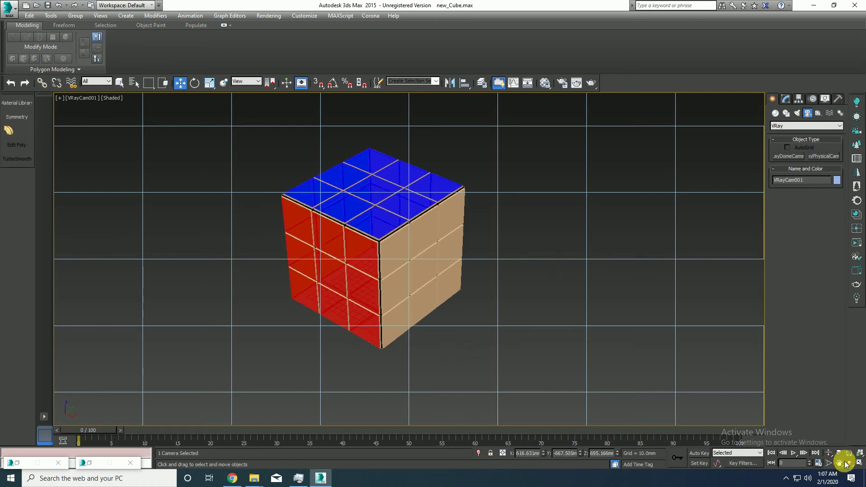
Dolly the camera in until the cube fills the safe frame.
{"action": "left_click", "coordinate": [832, 453]}
{"action": "mouse_move", "coordinate": [326, 281]}
{"action": "left_mouse_down"}
{"action": "mouse_move", "coordinate": [369, 259]}
{"action": "mouse_move", "coordinate": [415, 262]}
{"action": "left_mouse_up"}
{"action": "right_click", "coordinate": [415, 262]}
{"action": "key", "text": "shift+f"}
{"action": "left_click", "coordinate": [828, 453]}
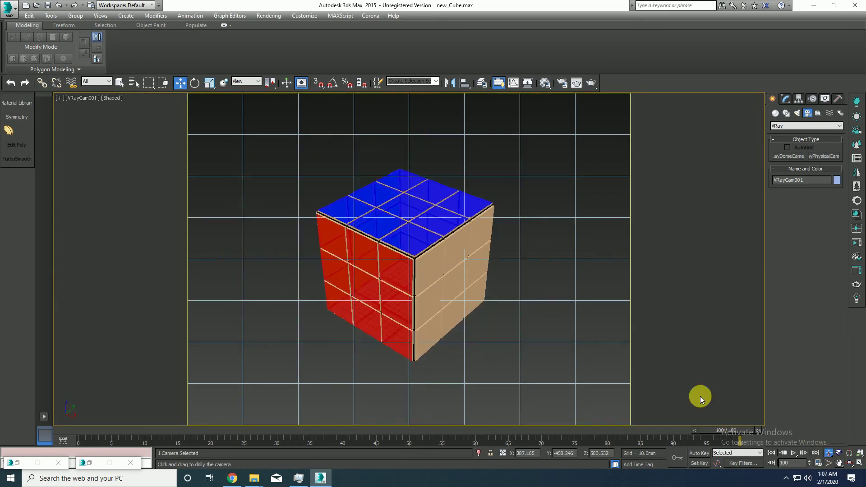
{"action": "left_click_drag", "start_coordinate": [430, 282], "coordinate": [429, 266]}
{"action": "right_click", "coordinate": [429, 266]}
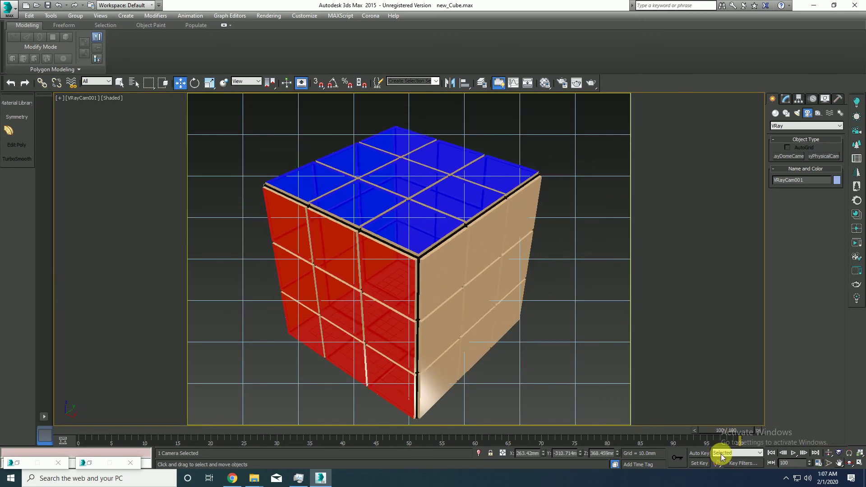
Return the timeline to frame 0, recentre the cube in the camera view, and select it.
{"action": "left_click_drag", "start_coordinate": [760, 434], "coordinate": [3, 378]}
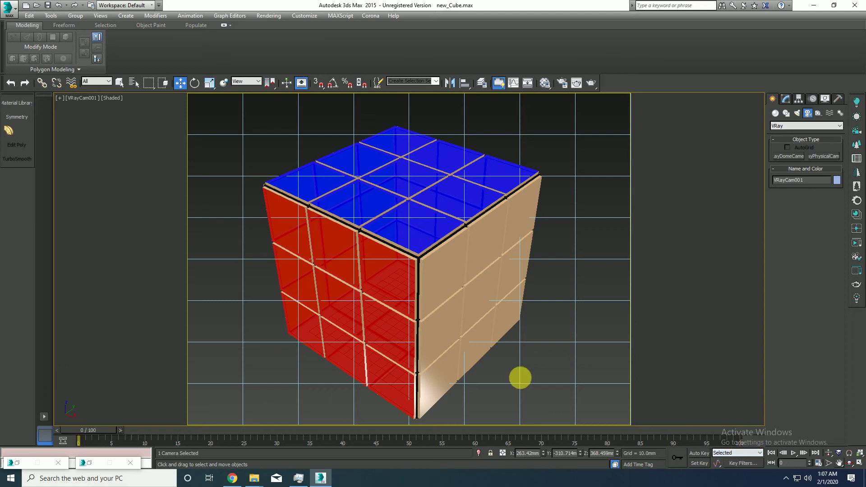
{"action": "left_click", "coordinate": [541, 362]}
{"action": "middle_click_drag", "start_coordinate": [399, 334], "coordinate": [406, 322]}
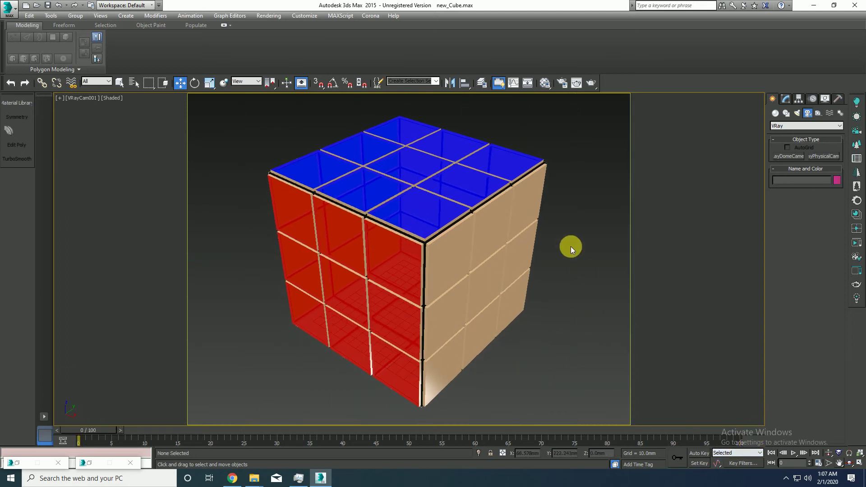
{"action": "left_click", "coordinate": [468, 193]}
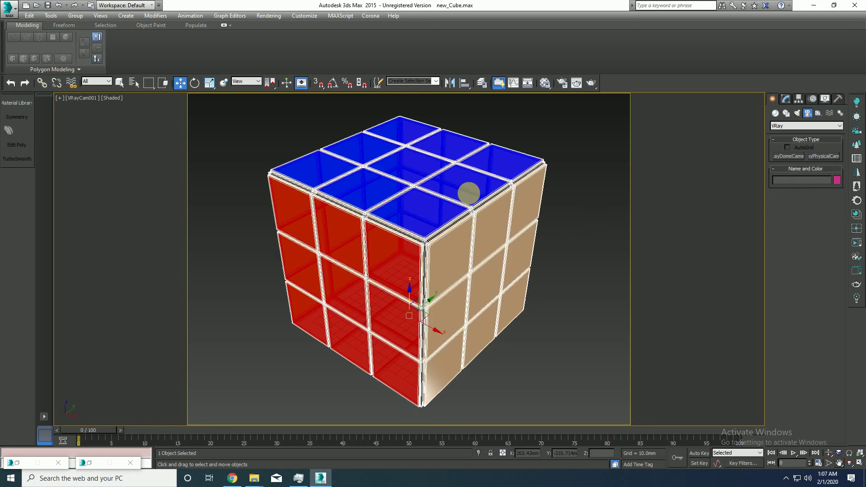
Add a TurboSmooth modifier to the cube.
{"action": "left_click", "coordinate": [792, 100]}
{"action": "left_click", "coordinate": [18, 158]}
{"action": "left_click", "coordinate": [265, 356]}
Rotate the cube 90° so its green face shows, then start a production render.
{"action": "left_click", "coordinate": [442, 276]}
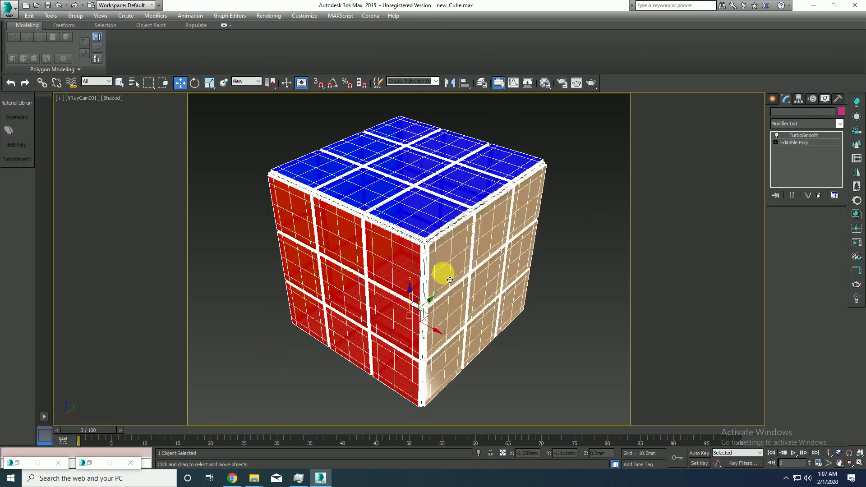
{"action": "left_click", "coordinate": [194, 82]}
{"action": "mouse_move", "coordinate": [420, 324]}
{"action": "left_mouse_down"}
{"action": "mouse_move", "coordinate": [486, 343]}
{"action": "mouse_move", "coordinate": [474, 342]}
{"action": "left_mouse_up"}
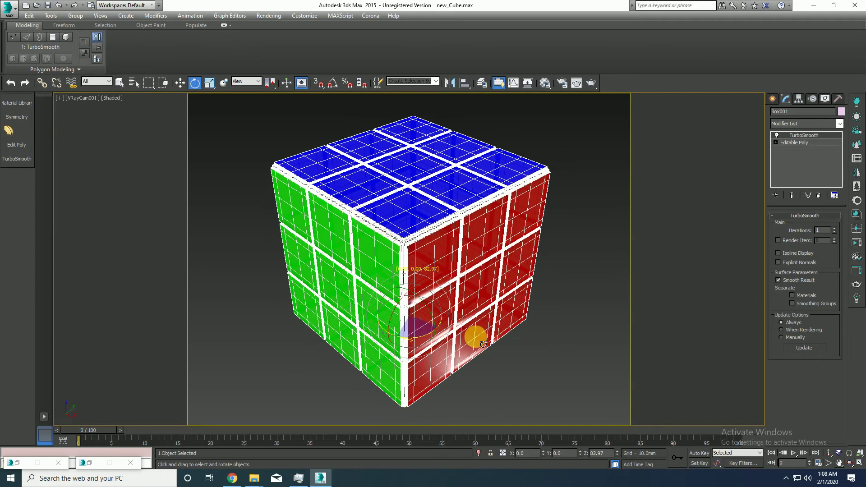
{"action": "left_click", "coordinate": [548, 368]}
{"action": "left_click", "coordinate": [591, 83]}
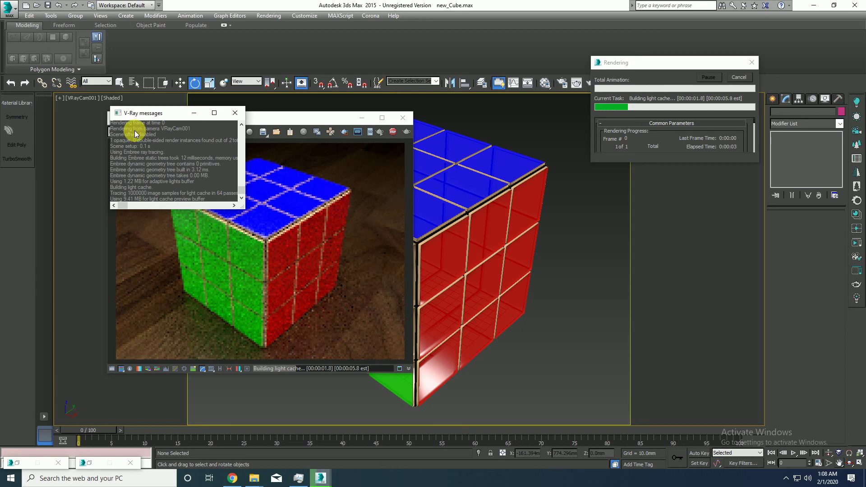
Minimize the V-Ray messages, move the frame buffer into view, and close the progress dialog.
{"action": "left_click", "coordinate": [194, 113]}
{"action": "left_click_drag", "start_coordinate": [235, 118], "coordinate": [296, 127]}
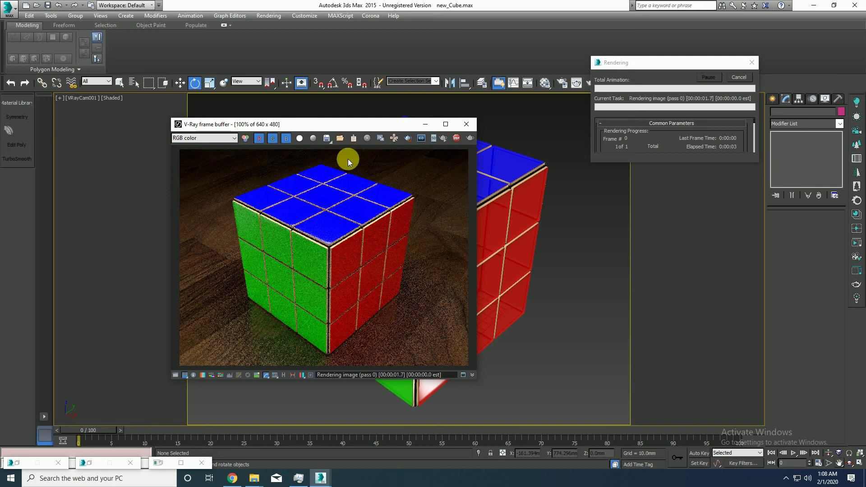
{"action": "left_click_drag", "start_coordinate": [340, 126], "coordinate": [279, 125]}
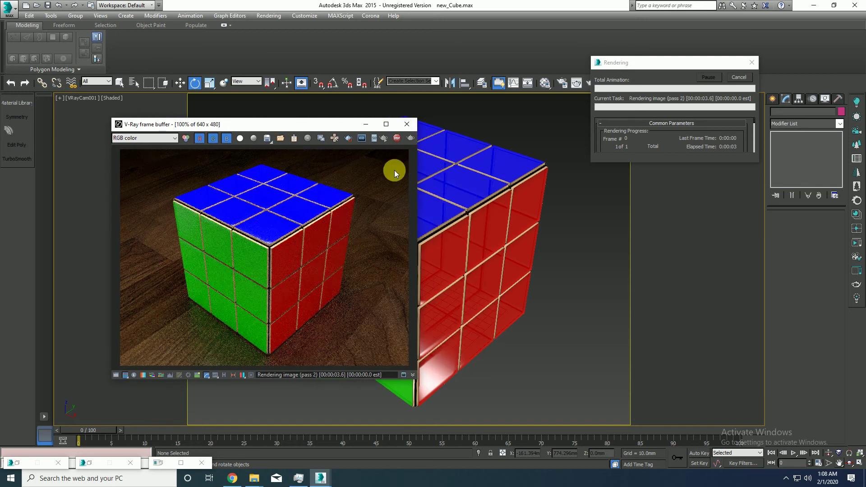
{"action": "left_click", "coordinate": [734, 80]}
Bring up the V-Ray light types in the Create panel.
{"action": "left_click", "coordinate": [768, 102]}
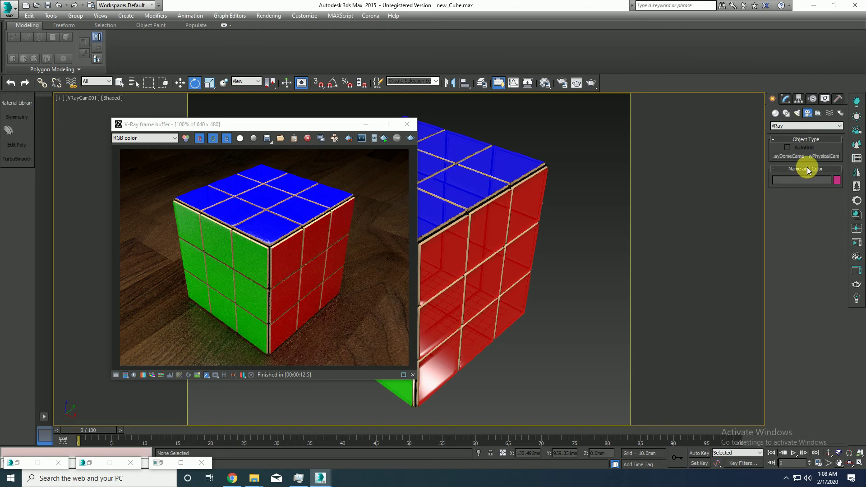
{"action": "left_click", "coordinate": [815, 157]}
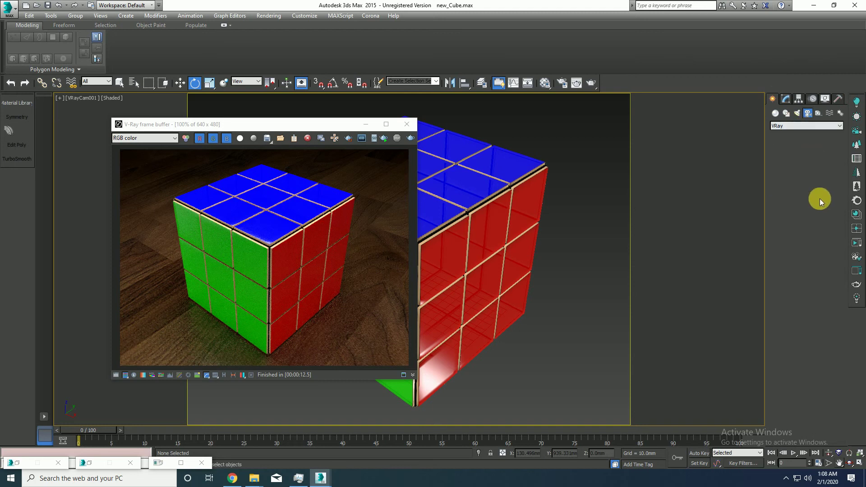
{"action": "left_click", "coordinate": [797, 114]}
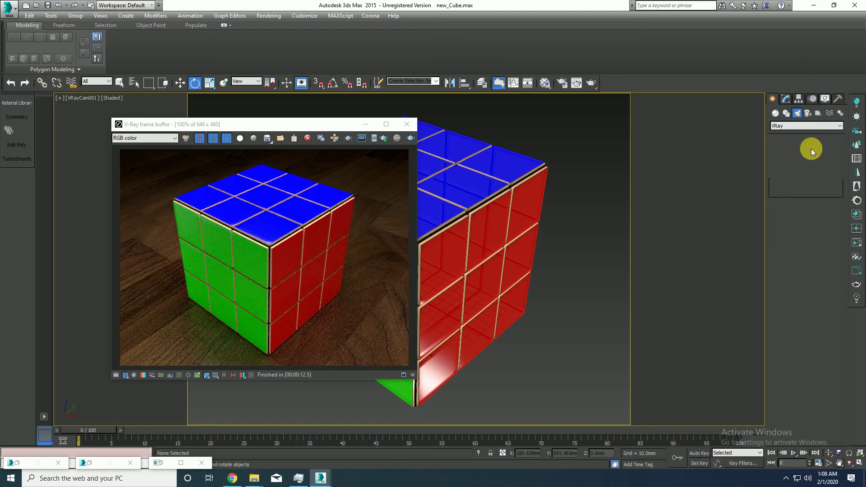
Place a Dome-type VRayLight in the scene.
{"action": "left_click", "coordinate": [799, 129]}
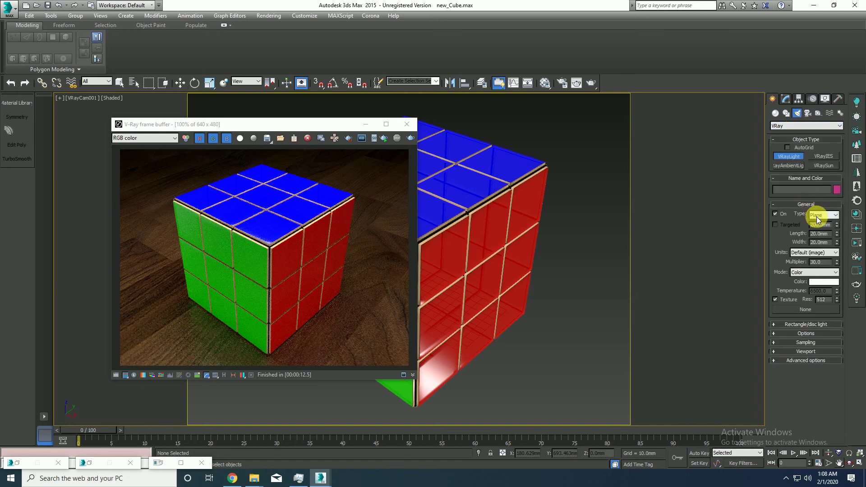
{"action": "left_click", "coordinate": [597, 177]}
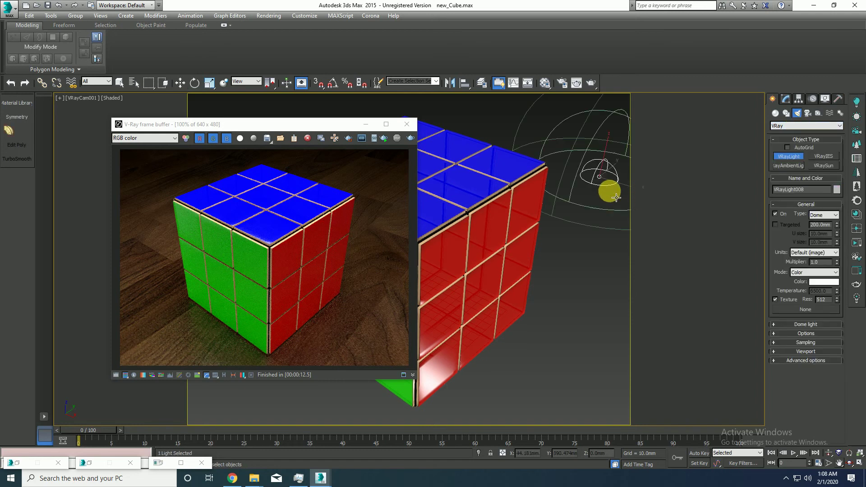
{"action": "key", "text": "e"}
{"action": "left_click", "coordinate": [786, 98]}
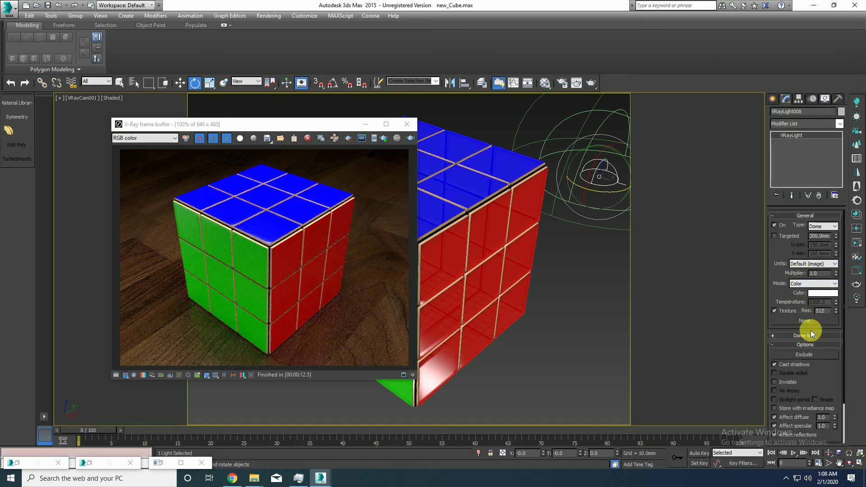
Assign a VRayHDRI map as the dome light's texture.
{"action": "left_click", "coordinate": [805, 320]}
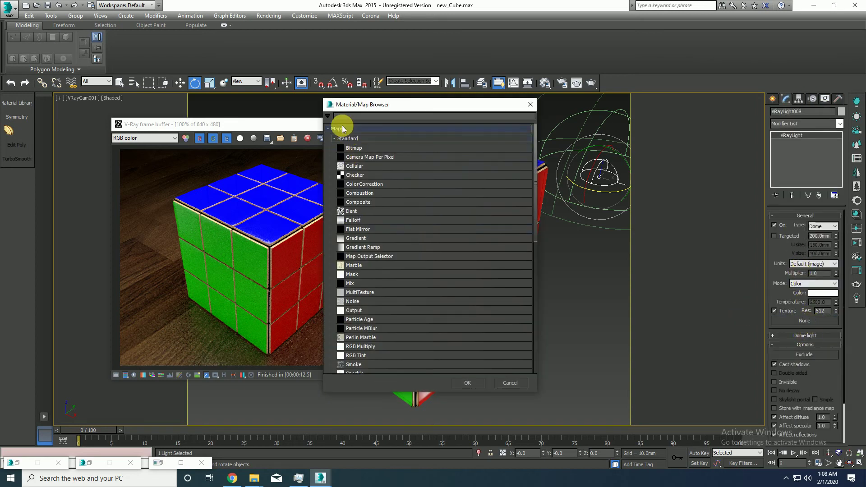
{"action": "scroll", "coordinate": [407, 252], "scroll_direction": "down", "scroll_amount": 10}
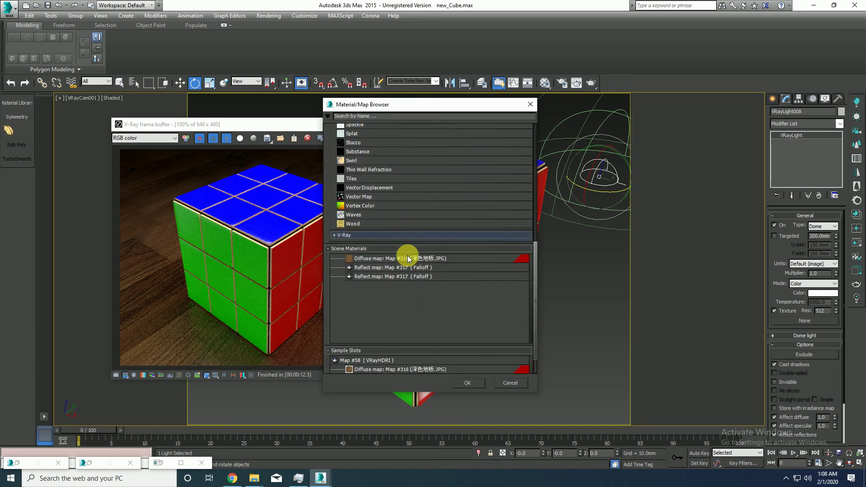
{"action": "left_click", "coordinate": [358, 239]}
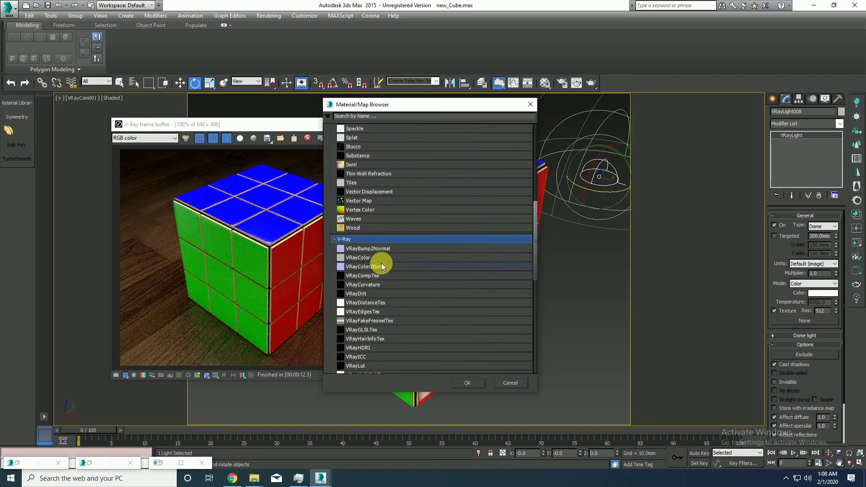
{"action": "scroll", "coordinate": [383, 265], "scroll_direction": "down", "scroll_amount": 3}
{"action": "scroll", "coordinate": [382, 264], "scroll_direction": "down", "scroll_amount": 2}
{"action": "double_click", "coordinate": [366, 229]}
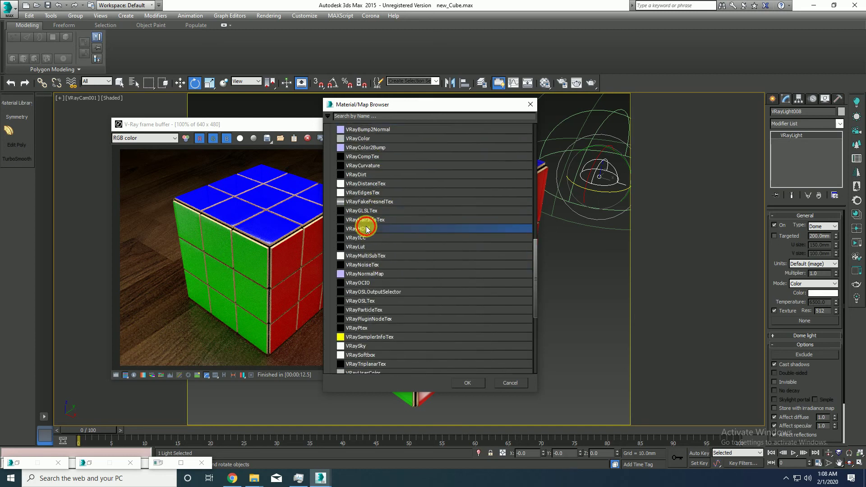
Load autoshop_01_2k.hdr from the recent HDRI folder into the VRayHDRI map.
{"action": "left_click", "coordinate": [184, 34]}
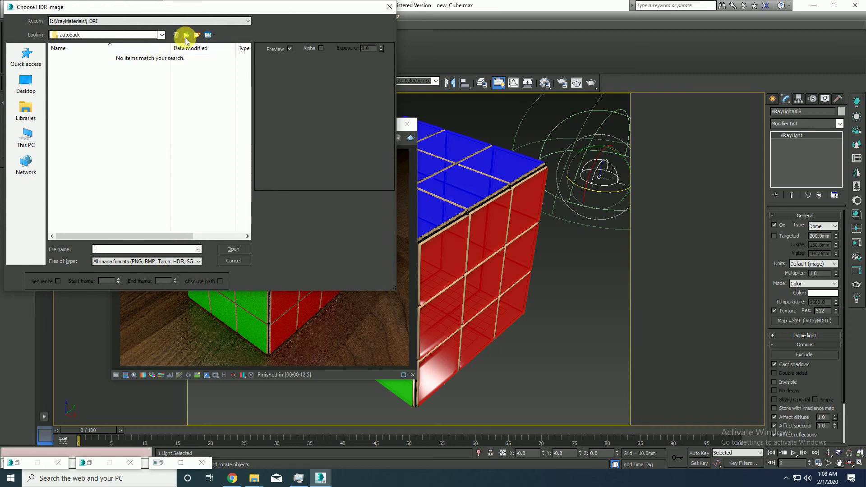
{"action": "left_click", "coordinate": [184, 34]}
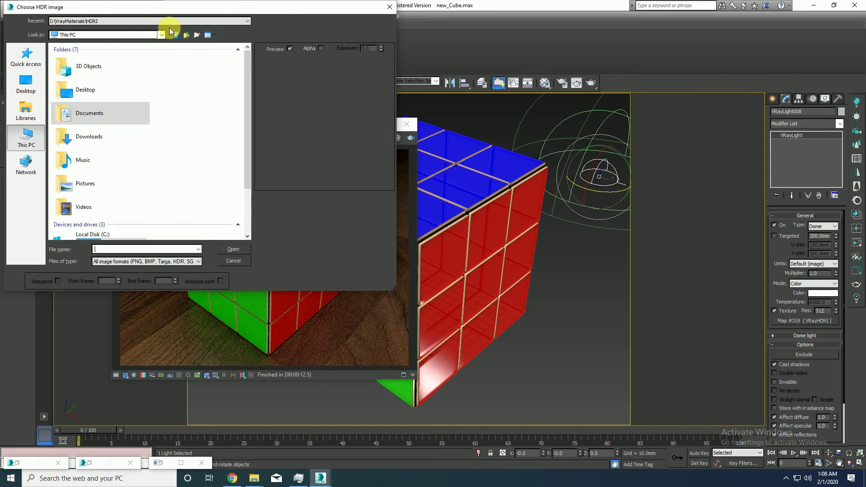
{"action": "left_click", "coordinate": [175, 22]}
{"action": "left_click", "coordinate": [156, 36]}
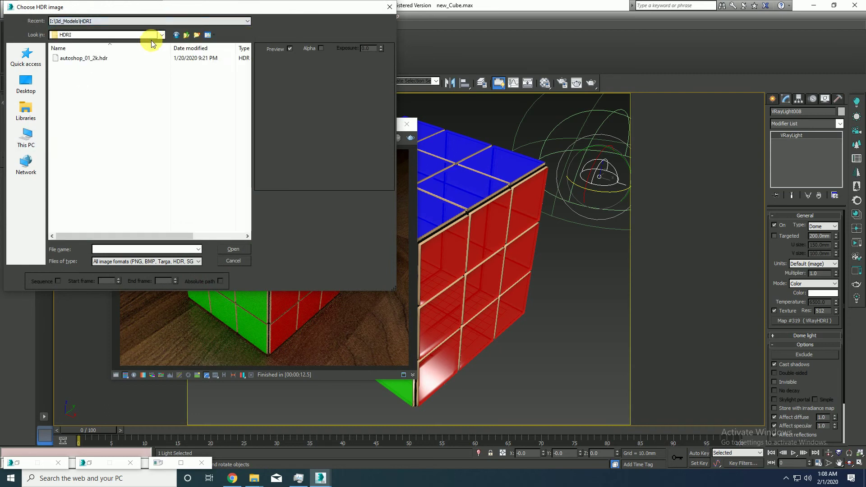
{"action": "double_click", "coordinate": [109, 58]}
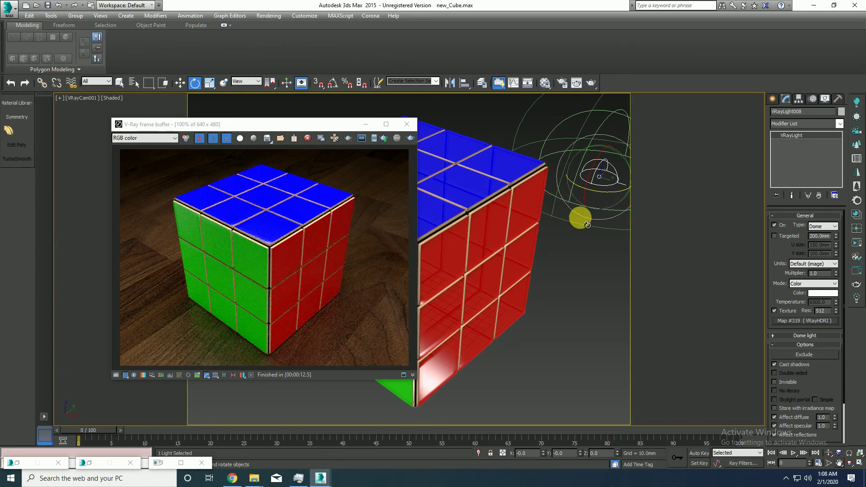
Move the dome light lower and set its texture resolution to 1024 and multiplier to 5.0.
{"action": "key", "text": "p"}
{"action": "scroll", "coordinate": [570, 219], "scroll_direction": "down", "scroll_amount": 5}
{"action": "scroll", "coordinate": [570, 218], "scroll_direction": "down", "scroll_amount": 3}
{"action": "key", "text": "w"}
{"action": "mouse_move", "coordinate": [478, 241]}
{"action": "middle_mouse_down"}
{"action": "mouse_move", "coordinate": [464, 249]}
{"action": "mouse_move", "coordinate": [485, 277]}
{"action": "middle_mouse_up"}
{"action": "left_click_drag", "start_coordinate": [523, 229], "coordinate": [597, 452]}
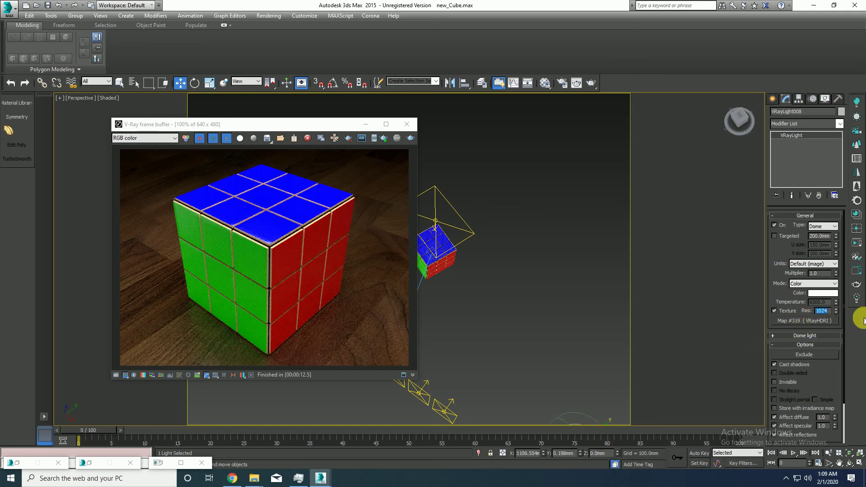
{"action": "left_click", "coordinate": [817, 272]}
{"action": "type", "text": "5"}
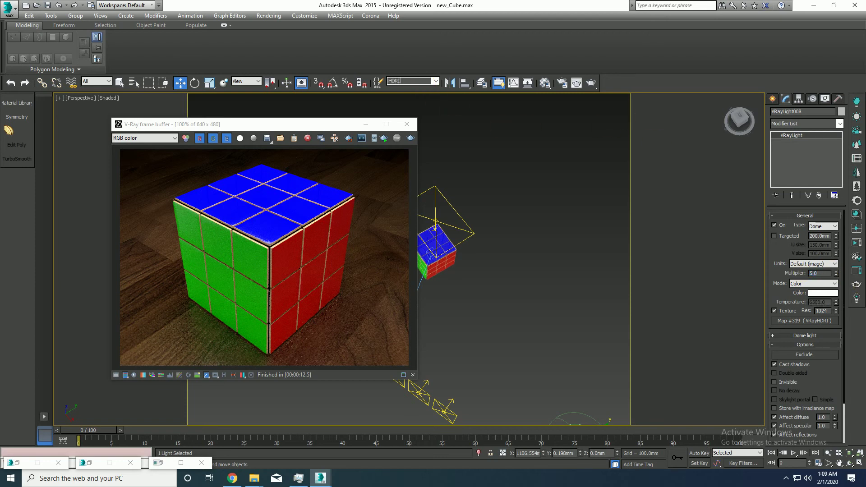
{"action": "left_click", "coordinate": [501, 296]}
Start an interactive V-Ray render of the camera view.
{"action": "key", "text": "c"}
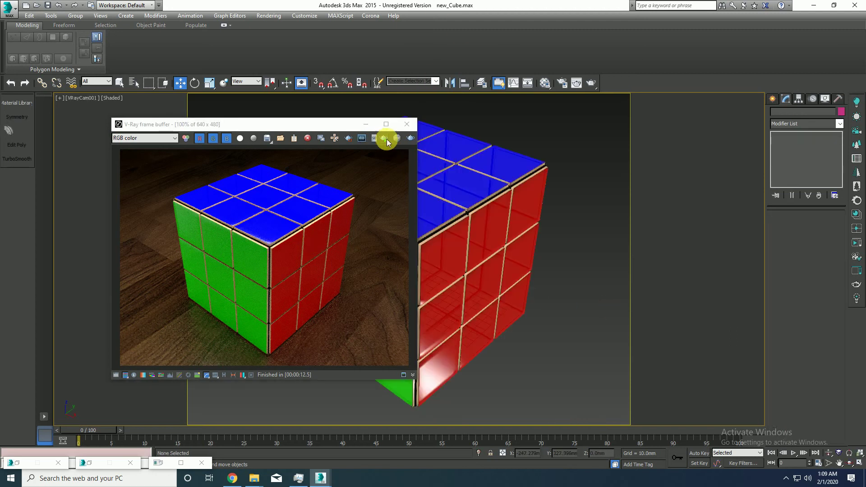
{"action": "key", "text": "shift+q"}
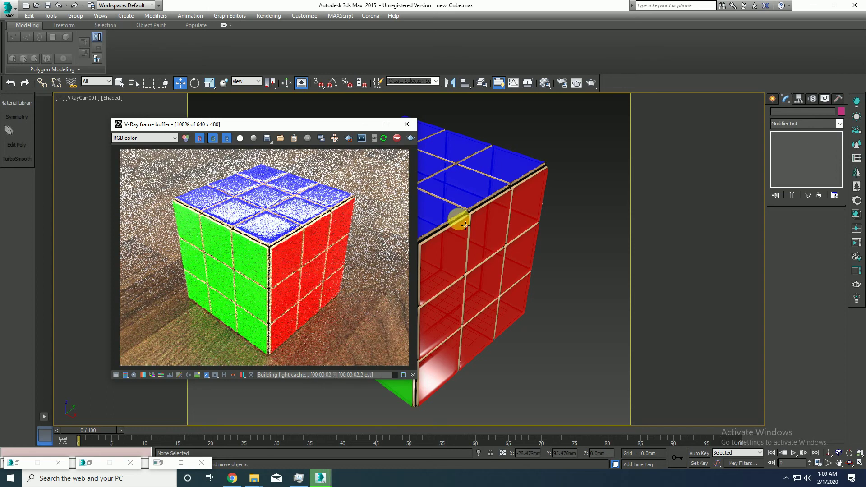
{"action": "left_click", "coordinate": [435, 81]}
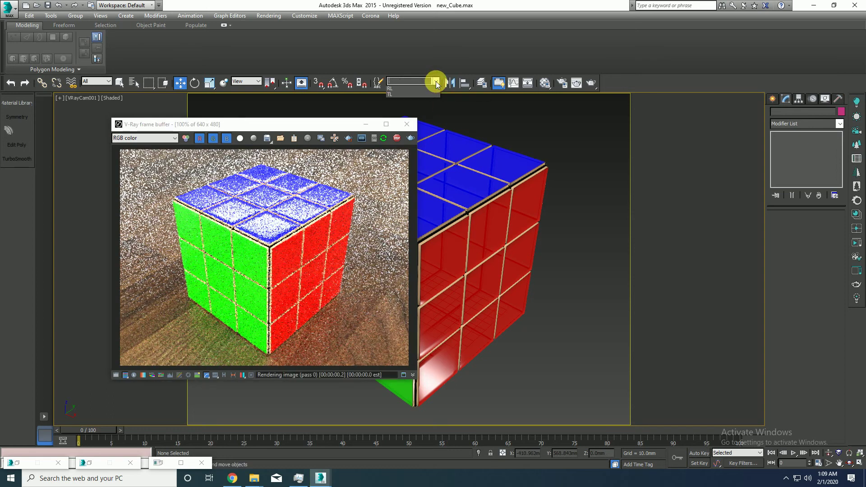
{"action": "left_click", "coordinate": [472, 213]}
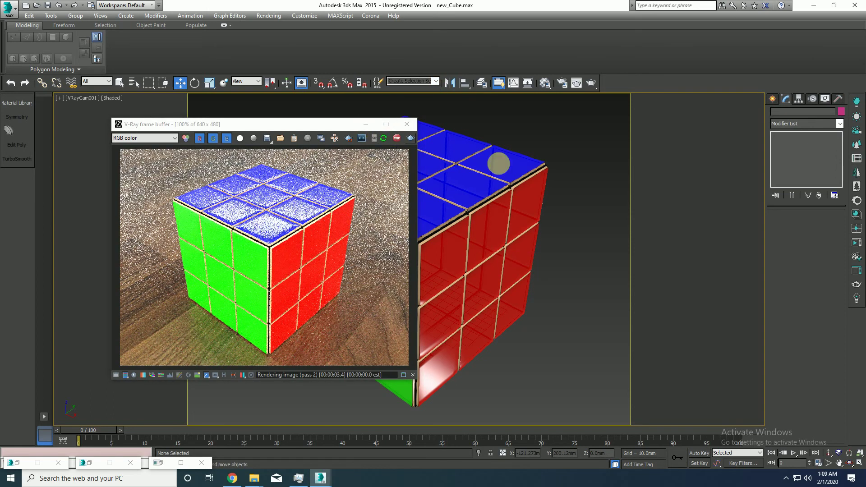
Select VRayCam001 and save it as the named selection set Main_Cam.
{"action": "key", "text": "p"}
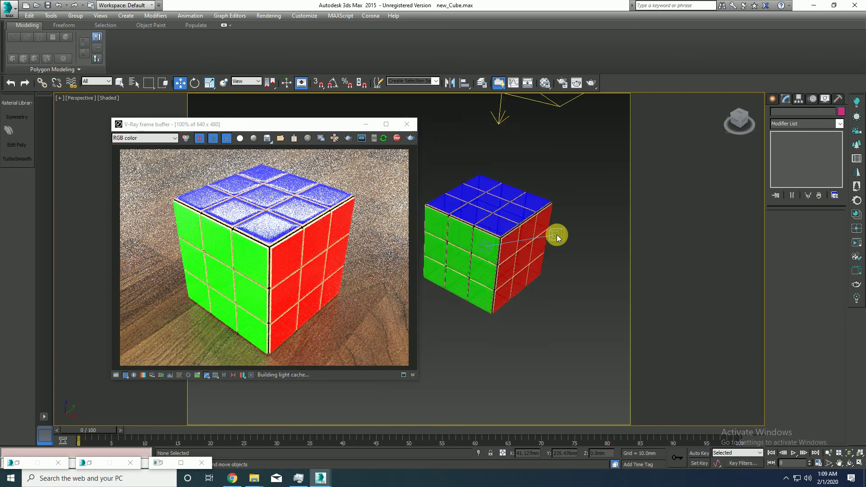
{"action": "left_click", "coordinate": [562, 231]}
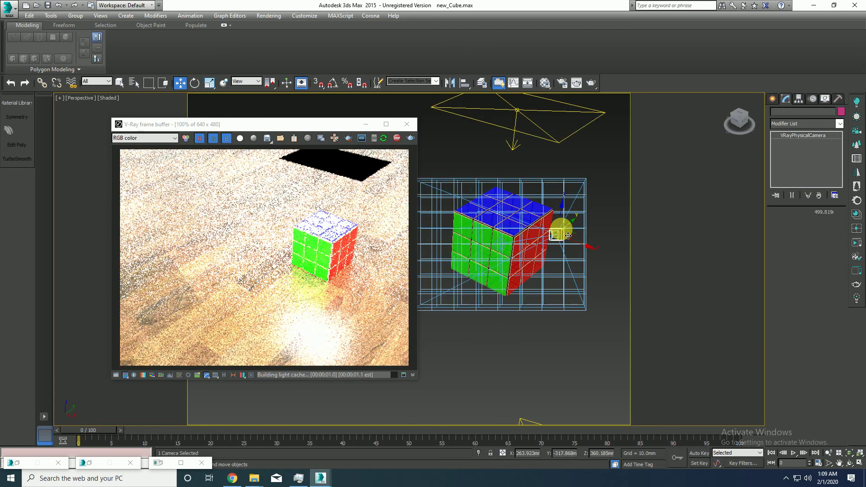
{"action": "type", "text": "Ma"}
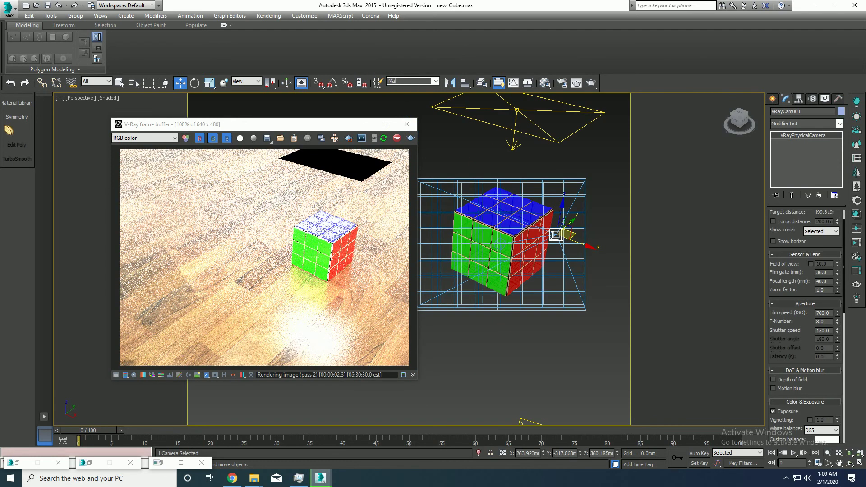
{"action": "type", "text": "in_Cam"}
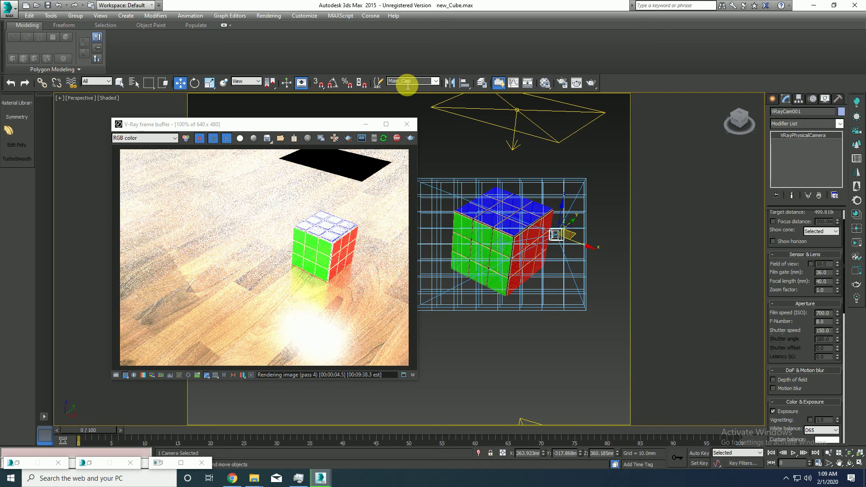
{"action": "key", "text": "Return"}
Re-render the camera view with shutter speed 200 and film speed ISO 600.
{"action": "key", "text": "c"}
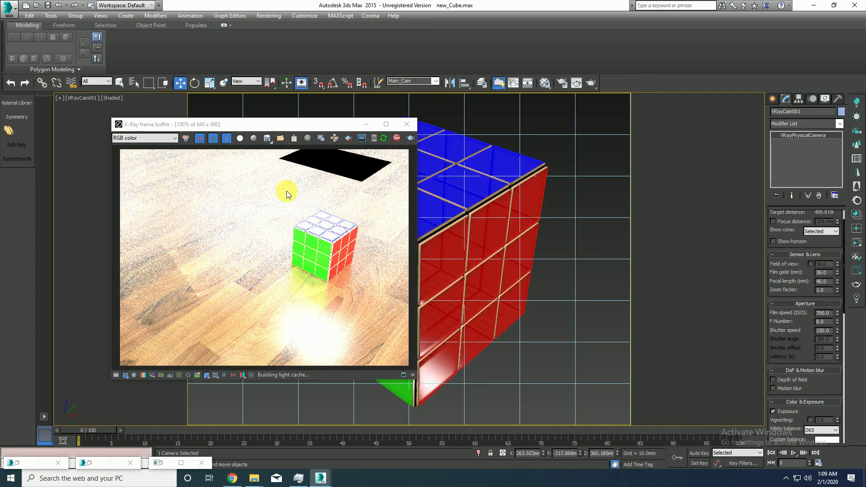
{"action": "key", "text": "shift+q"}
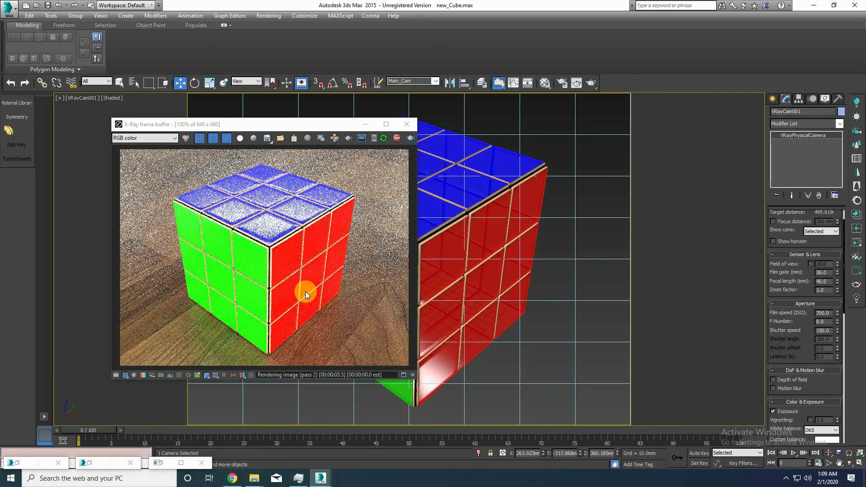
{"action": "double_click", "coordinate": [828, 331]}
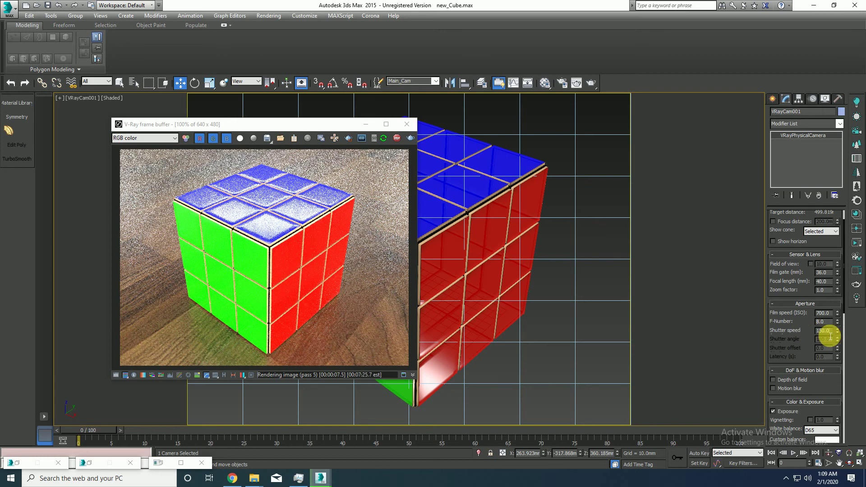
{"action": "type", "text": "20"}
{"action": "key", "text": "Return"}
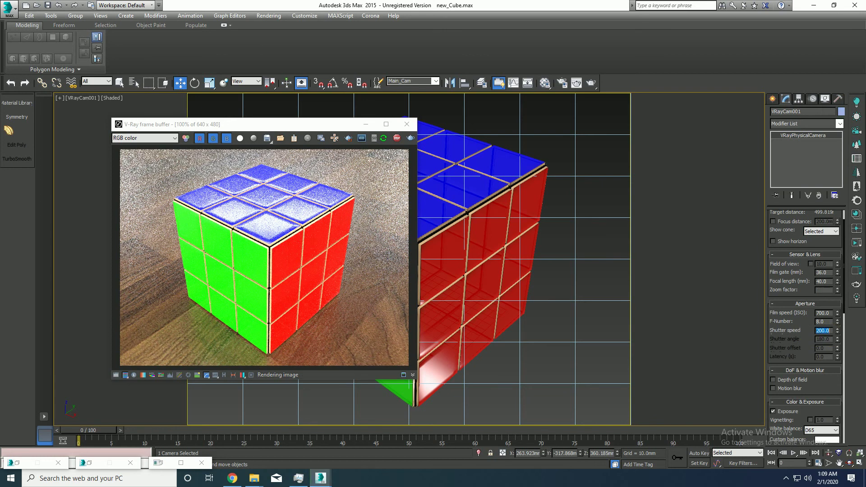
{"action": "double_click", "coordinate": [829, 313]}
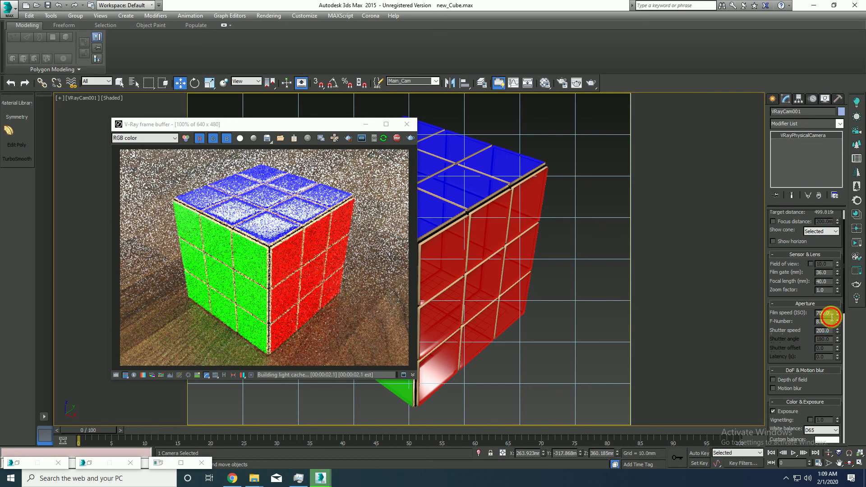
{"action": "type", "text": "600"}
{"action": "key", "text": "Return"}
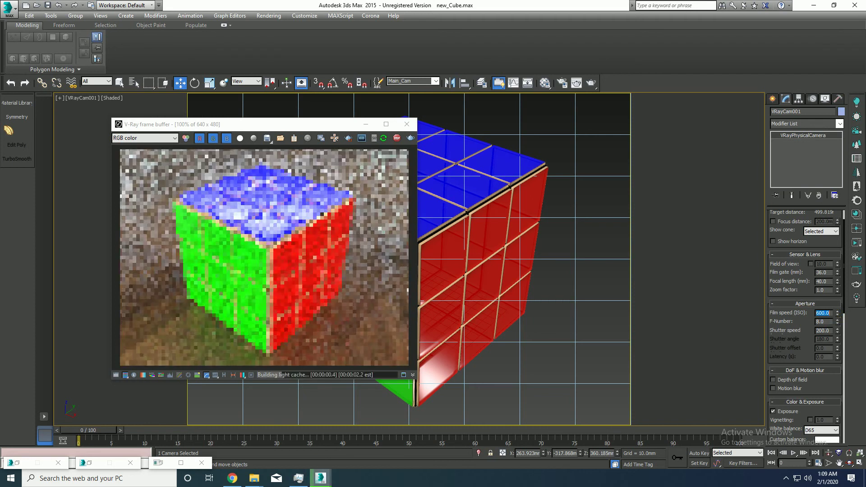
Set the dome light's multiplier to 1.0.
{"action": "left_click", "coordinate": [436, 81]}
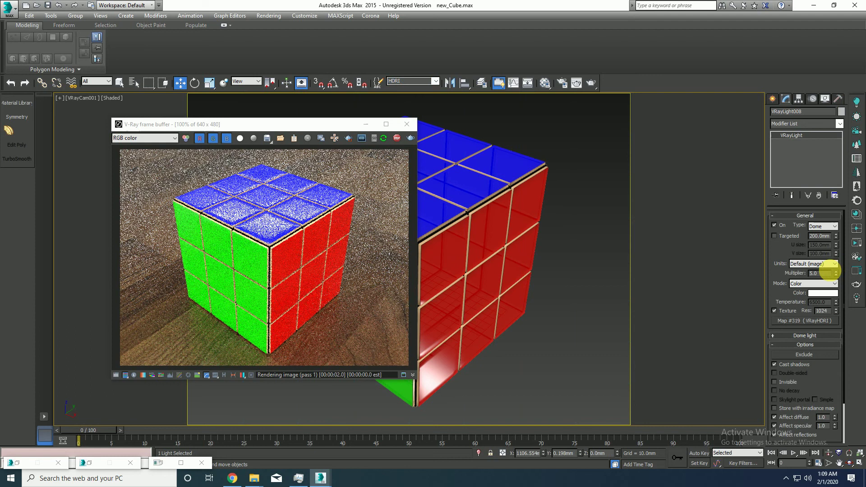
{"action": "double_click", "coordinate": [814, 273]}
{"action": "type", "text": "1"}
{"action": "key", "text": "Return"}
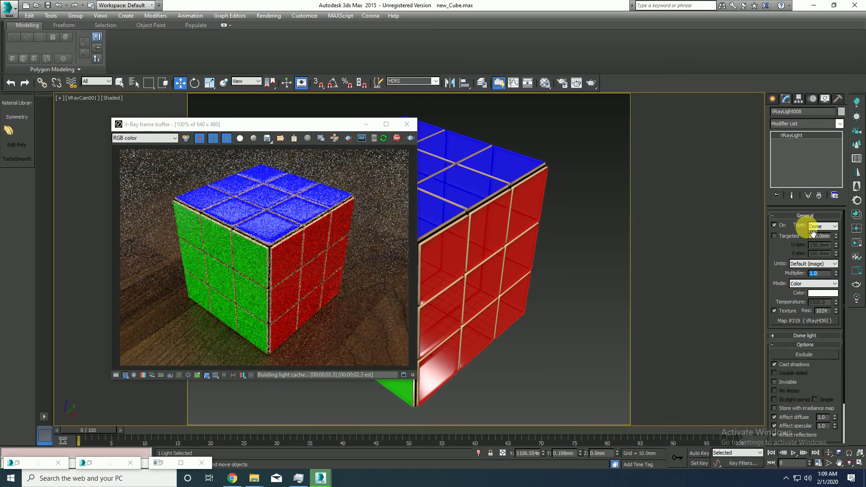
Select the camera via Main_Cam, lower film speed, set shutter 100, and enable exposure correction.
{"action": "left_click", "coordinate": [436, 81]}
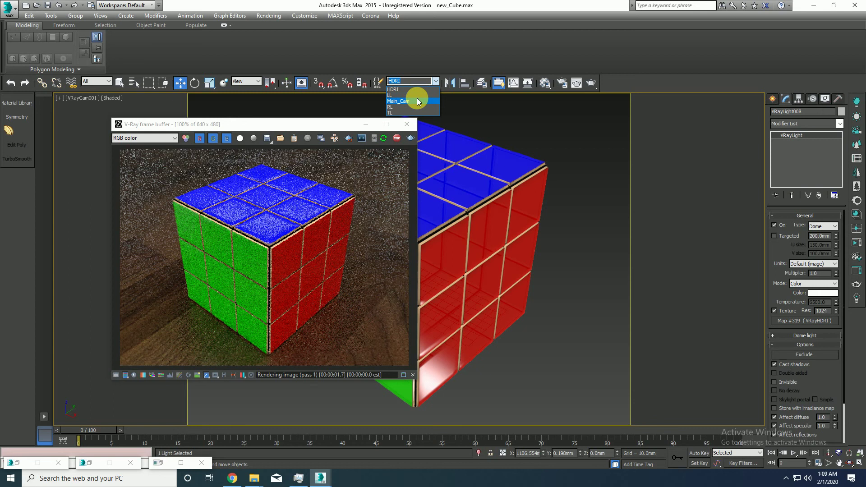
{"action": "left_click", "coordinate": [415, 101]}
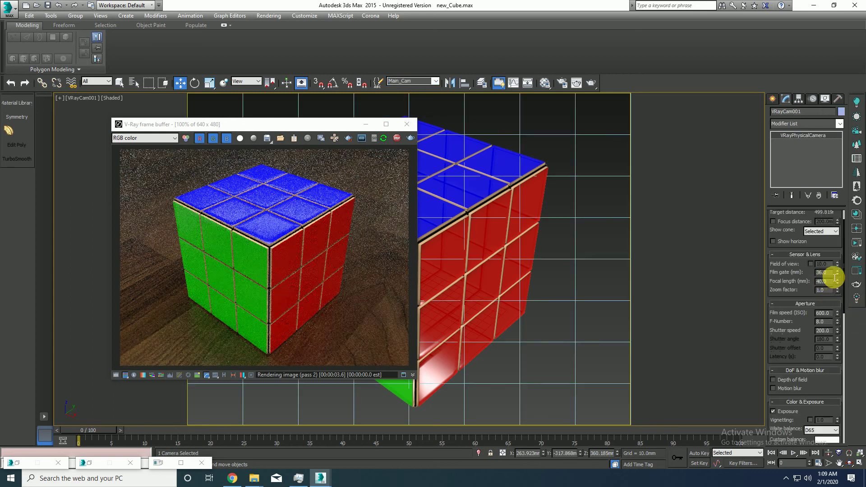
{"action": "left_click", "coordinate": [836, 315]}
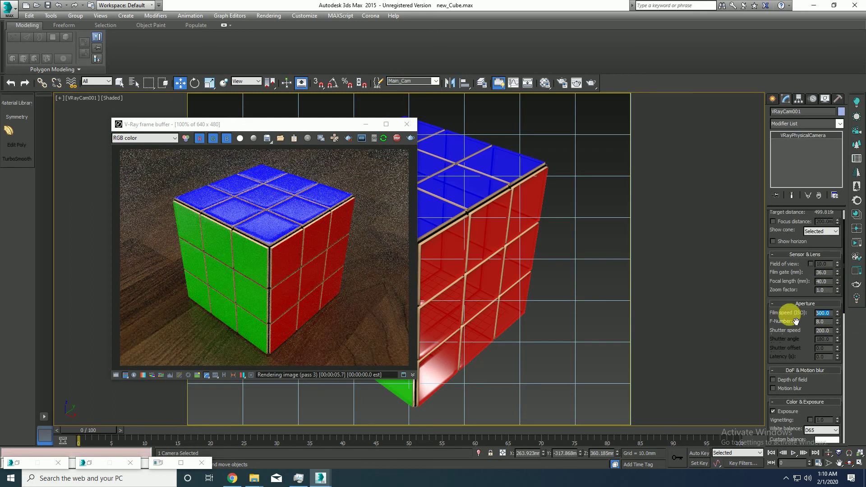
{"action": "type", "text": "700"}
{"action": "key", "text": "Return"}
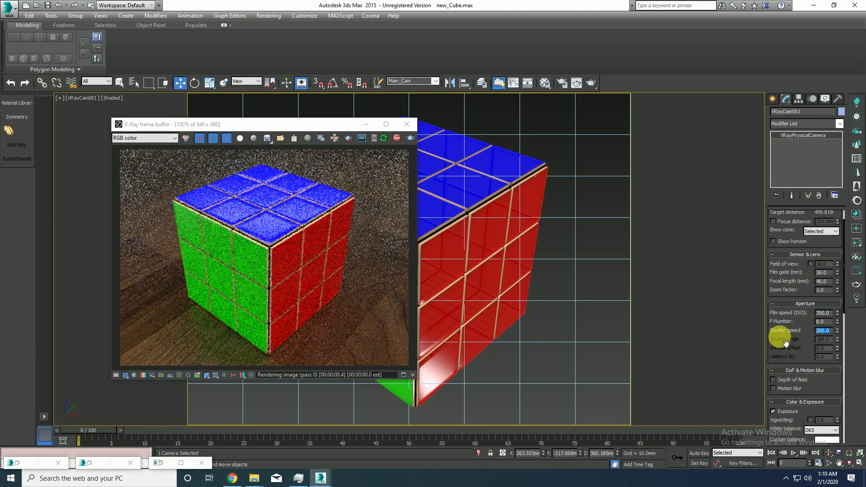
{"action": "left_click", "coordinate": [835, 333]}
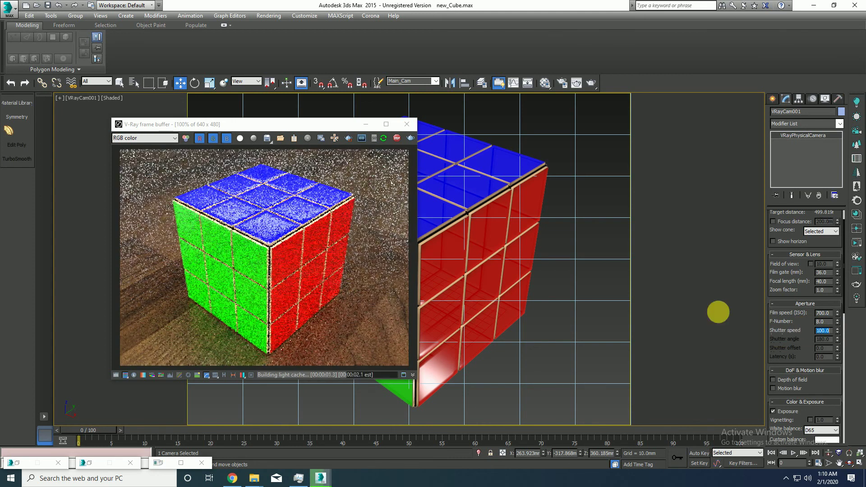
{"action": "left_click", "coordinate": [117, 376]}
{"action": "left_click", "coordinate": [425, 149]}
Set VFB exposure to -0.75 and contrast to 0.12, then select the lights' saved set.
{"action": "left_click", "coordinate": [455, 152]}
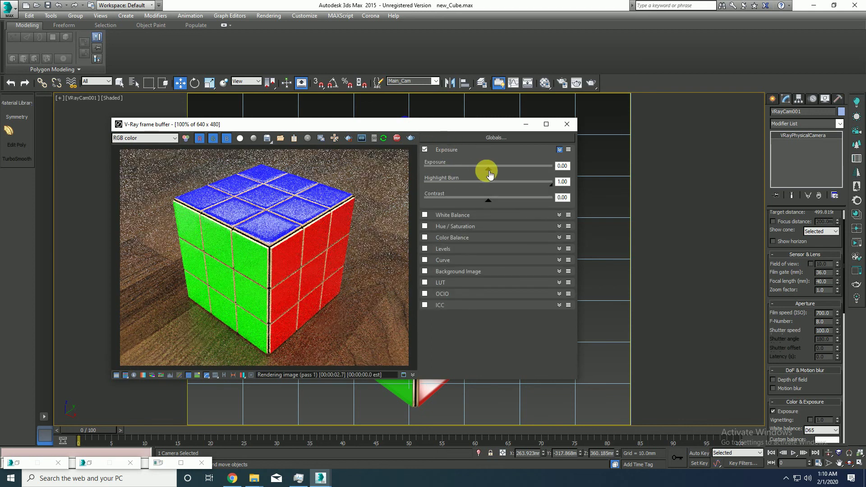
{"action": "left_click_drag", "start_coordinate": [486, 170], "coordinate": [484, 172]}
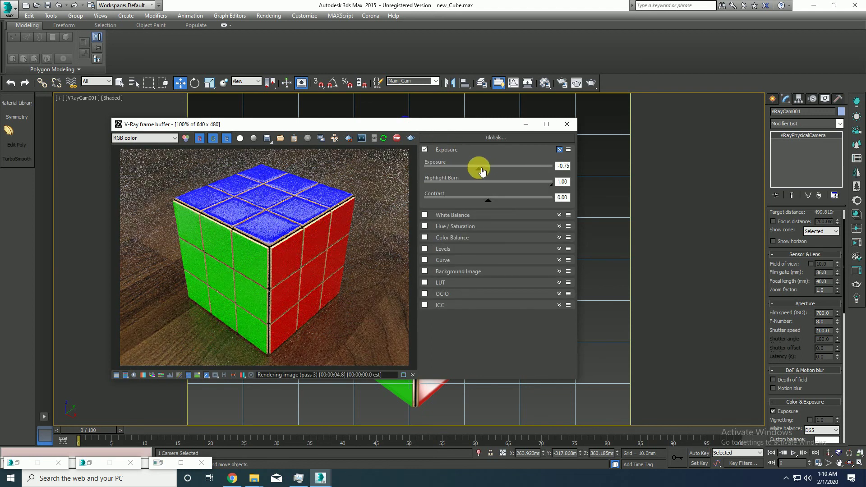
{"action": "mouse_move", "coordinate": [497, 204]}
{"action": "left_mouse_down"}
{"action": "mouse_move", "coordinate": [478, 196]}
{"action": "mouse_move", "coordinate": [498, 204]}
{"action": "left_mouse_up"}
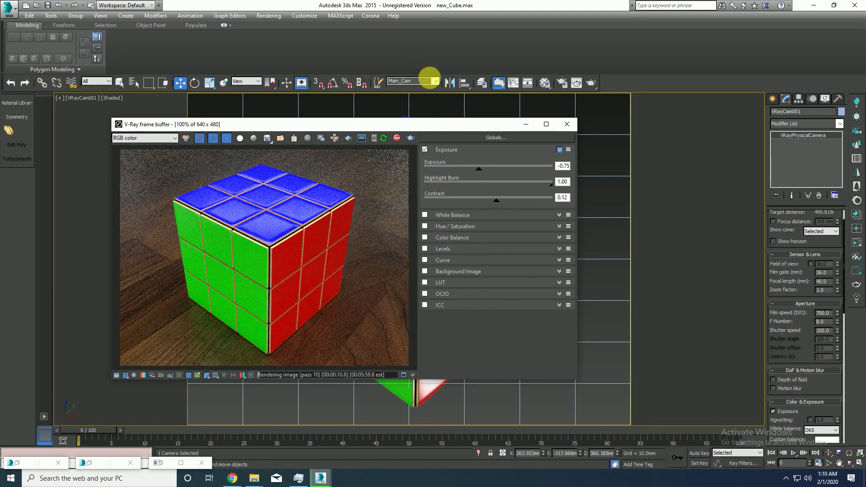
{"action": "left_click", "coordinate": [435, 81]}
{"action": "left_click", "coordinate": [408, 90]}
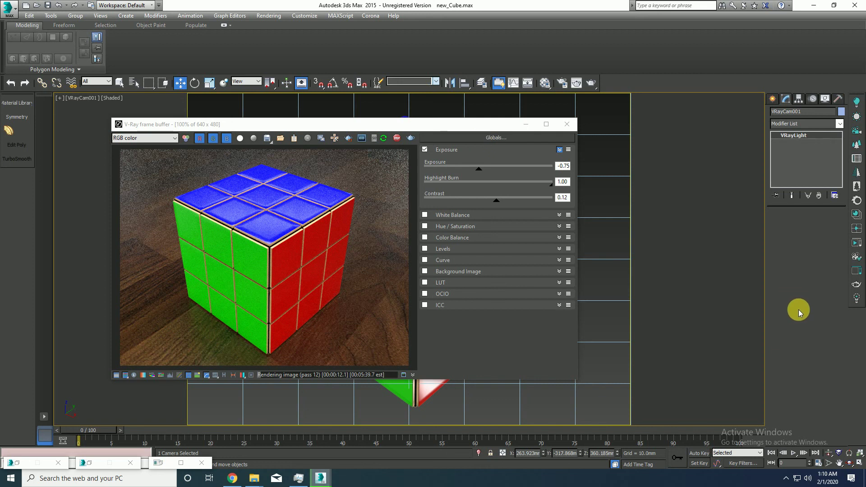
Give the three lights texture resolution 1024 and multiplier 20, then hide VFB corrections.
{"action": "double_click", "coordinate": [834, 311]}
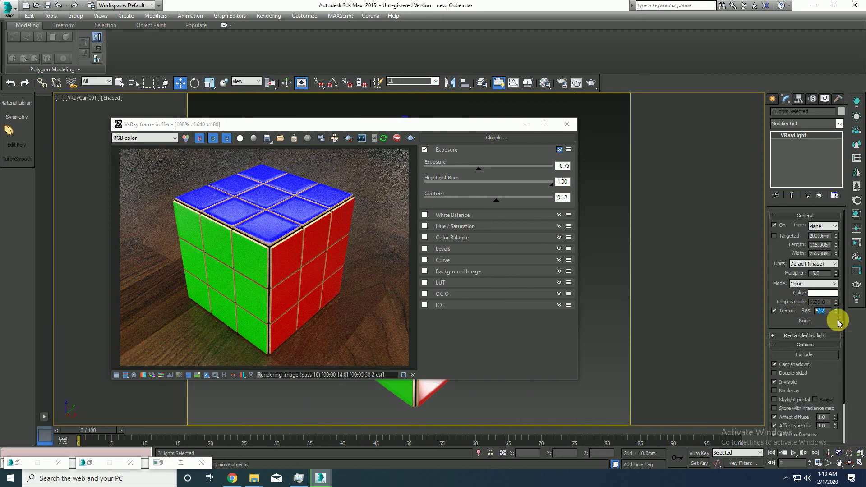
{"action": "type", "text": "1024"}
{"action": "key", "text": "Return"}
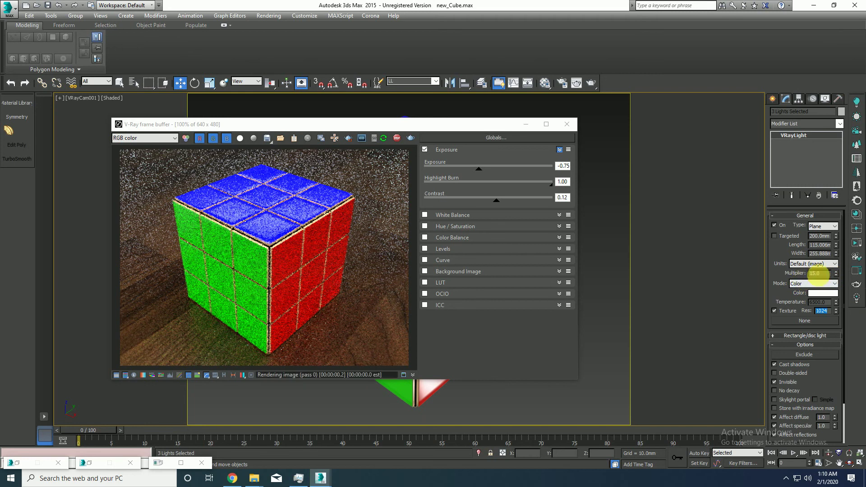
{"action": "double_click", "coordinate": [821, 274]}
{"action": "type", "text": "20"}
{"action": "key", "text": "Return"}
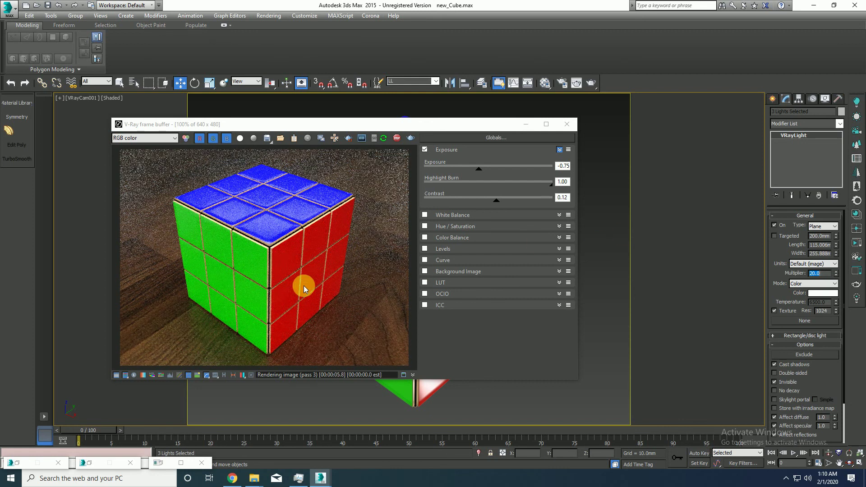
{"action": "left_click", "coordinate": [119, 376]}
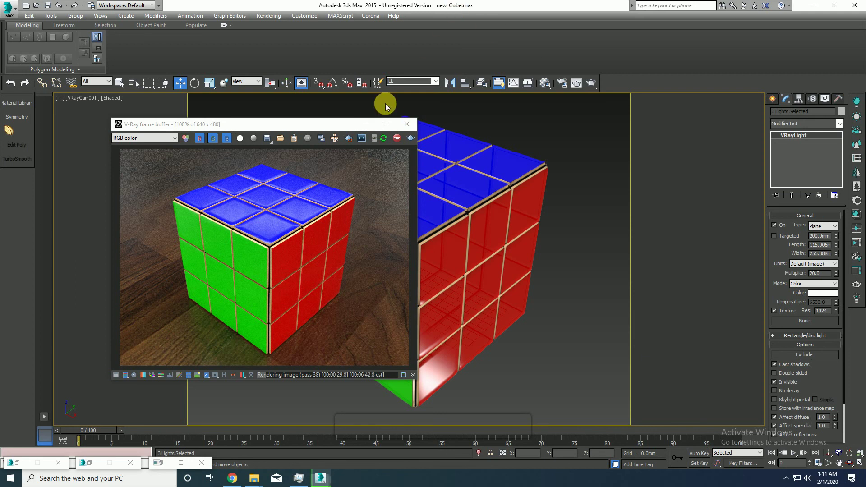
Minimize the render window and switch to a zoomed-out top view of the scene.
{"action": "left_click", "coordinate": [366, 124]}
{"action": "left_click", "coordinate": [446, 233]}
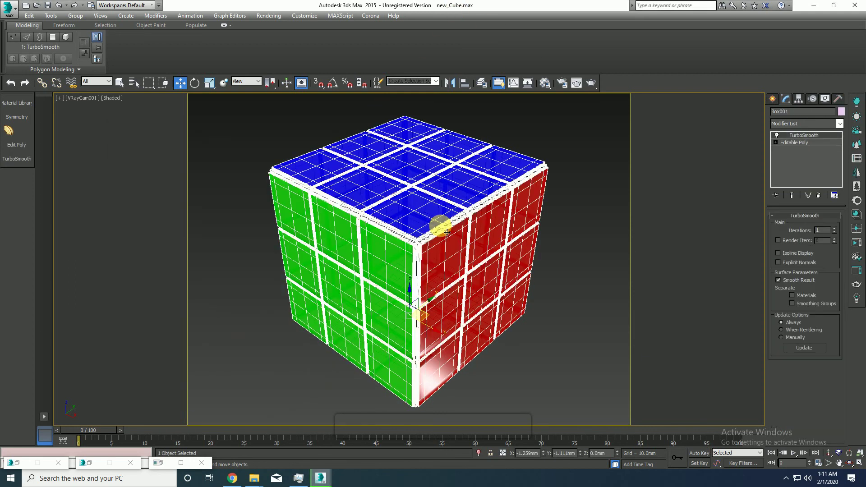
{"action": "key", "text": "p"}
{"action": "scroll", "coordinate": [446, 232], "scroll_direction": "down", "scroll_amount": 5}
{"action": "scroll", "coordinate": [428, 225], "scroll_direction": "down", "scroll_amount": 3}
{"action": "scroll", "coordinate": [385, 244], "scroll_direction": "down", "scroll_amount": 3}
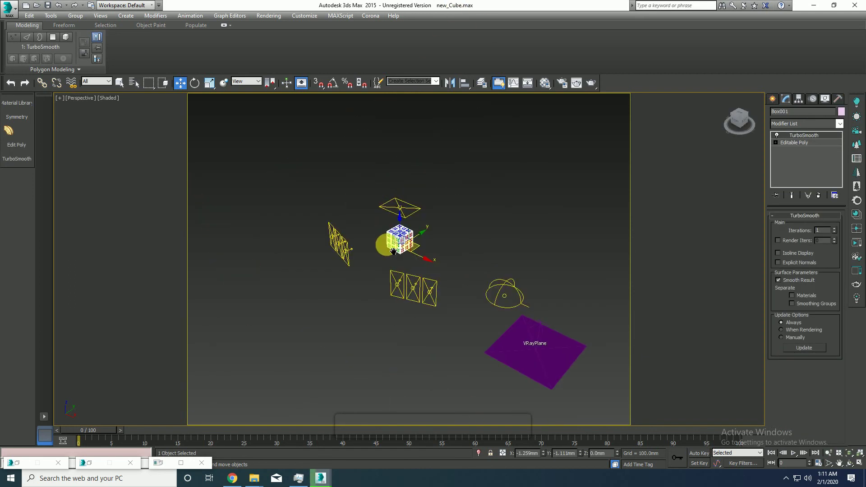
{"action": "key", "text": "t"}
{"action": "scroll", "coordinate": [396, 248], "scroll_direction": "down", "scroll_amount": 3}
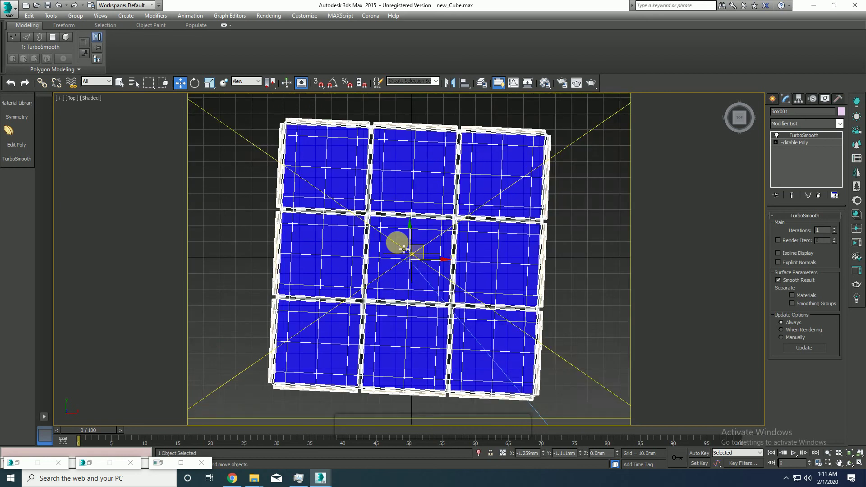
{"action": "scroll", "coordinate": [403, 249], "scroll_direction": "down", "scroll_amount": 5}
{"action": "scroll", "coordinate": [388, 265], "scroll_direction": "down", "scroll_amount": 4}
Reposition the left and right groups of three lights around the cube.
{"action": "left_click_drag", "start_coordinate": [378, 264], "coordinate": [242, 364]}
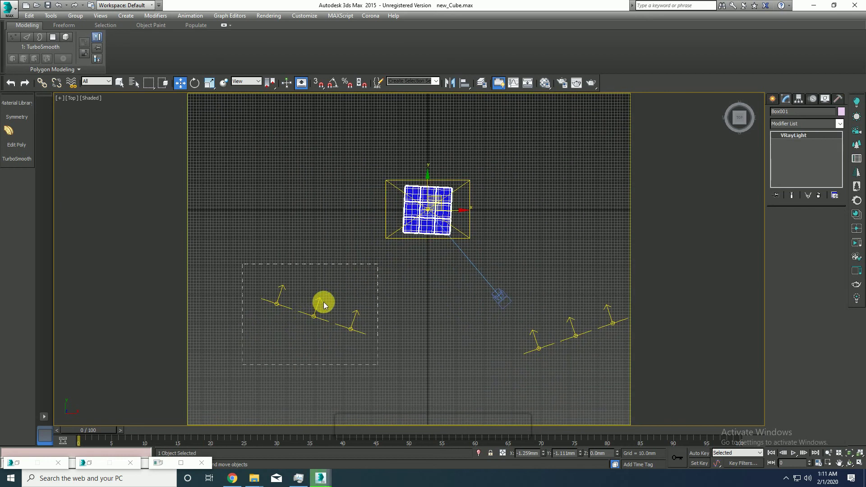
{"action": "left_click_drag", "start_coordinate": [324, 295], "coordinate": [389, 287]}
{"action": "middle_click_drag", "start_coordinate": [418, 306], "coordinate": [333, 308]}
{"action": "left_click_drag", "start_coordinate": [561, 290], "coordinate": [440, 371]}
{"action": "left_click_drag", "start_coordinate": [508, 325], "coordinate": [508, 275]}
Rotate the right light group to face the cube, then render the camera view.
{"action": "left_click", "coordinate": [194, 82]}
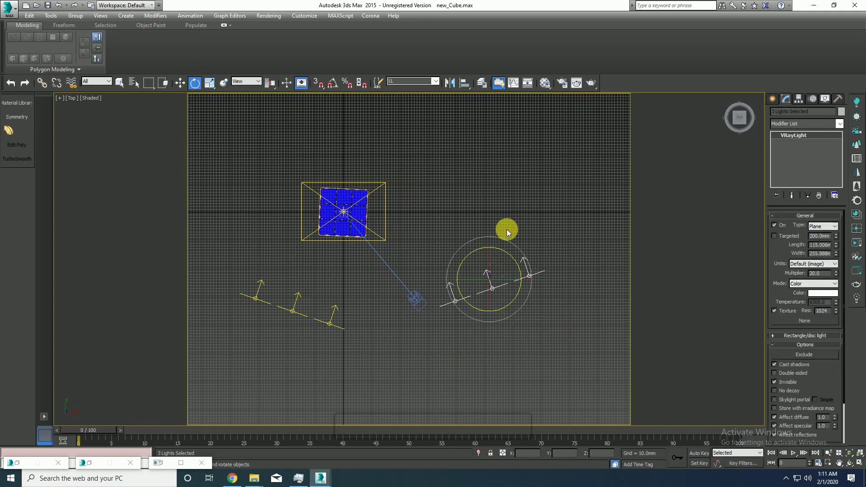
{"action": "left_click_drag", "start_coordinate": [507, 243], "coordinate": [480, 236]}
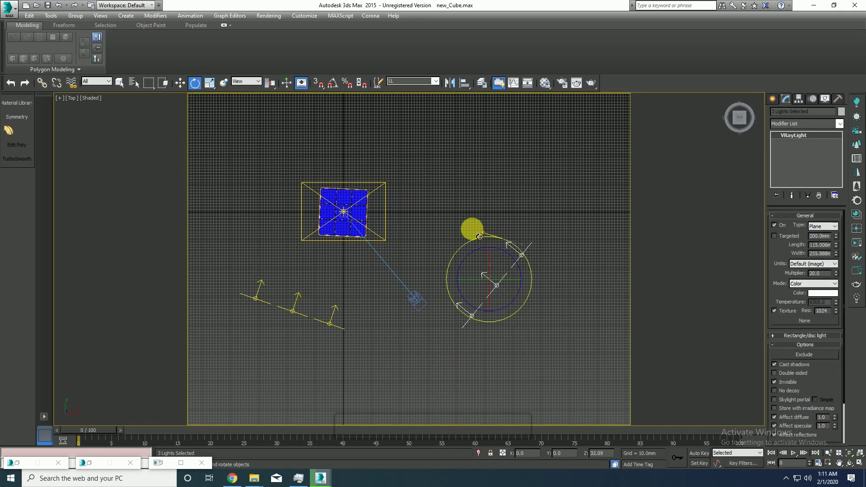
{"action": "left_click", "coordinate": [436, 207]}
{"action": "key", "text": "c"}
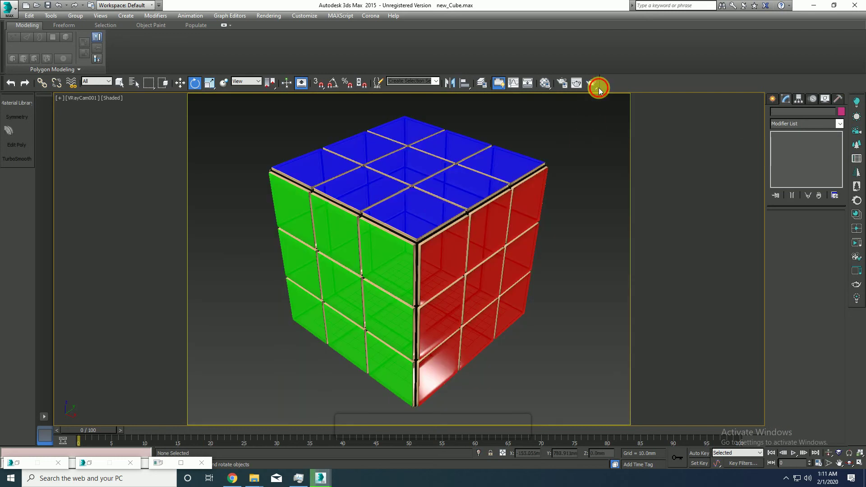
{"action": "left_click", "coordinate": [599, 87]}
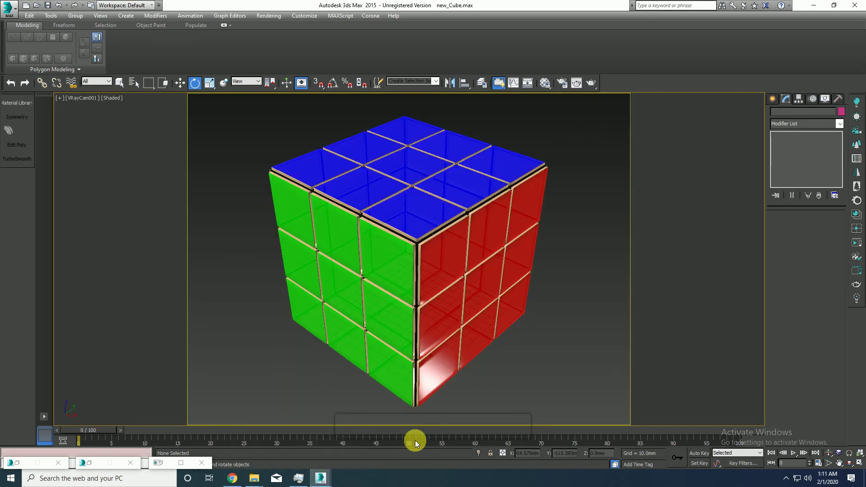
Zoom in and out on the new V-Ray render to inspect the tiles, then reselect the cube.
{"action": "scroll", "coordinate": [334, 265], "scroll_direction": "down", "scroll_amount": 2}
{"action": "scroll", "coordinate": [318, 272], "scroll_direction": "up", "scroll_amount": 2}
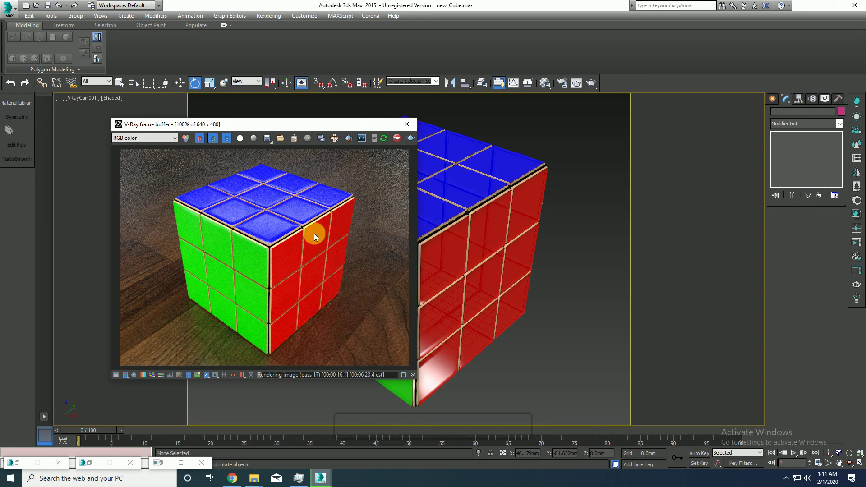
{"action": "scroll", "coordinate": [285, 240], "scroll_direction": "up", "scroll_amount": 1}
{"action": "scroll", "coordinate": [262, 256], "scroll_direction": "down", "scroll_amount": 1}
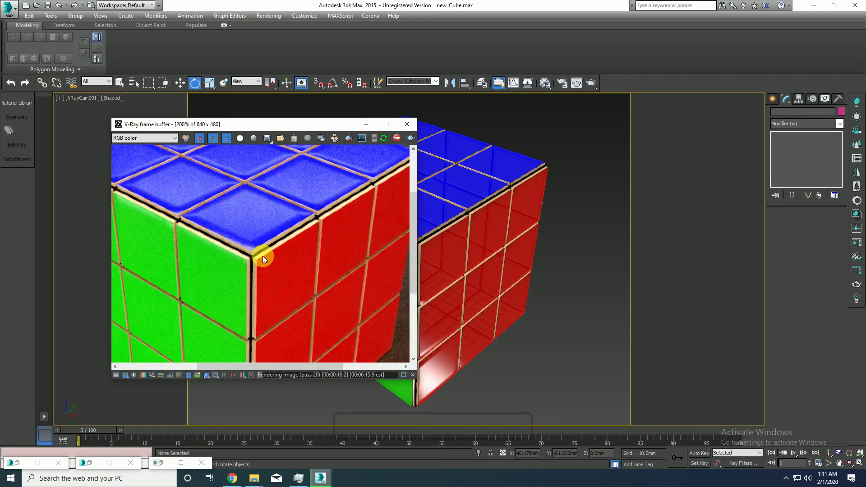
{"action": "scroll", "coordinate": [276, 253], "scroll_direction": "down", "scroll_amount": 1}
{"action": "scroll", "coordinate": [276, 252], "scroll_direction": "up", "scroll_amount": 1}
{"action": "scroll", "coordinate": [276, 252], "scroll_direction": "down", "scroll_amount": 1}
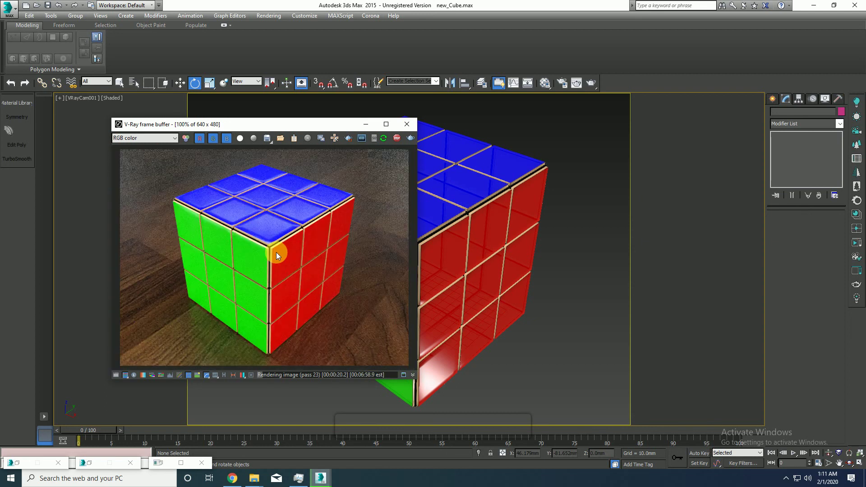
{"action": "left_click", "coordinate": [454, 187]}
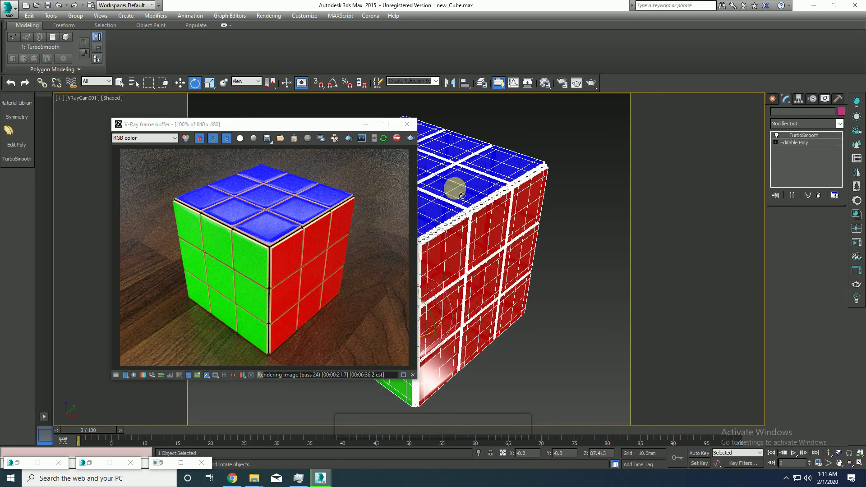
Set the Red VRayMtl's reflection glossiness to 0.95 in the material editor.
{"action": "key", "text": "m"}
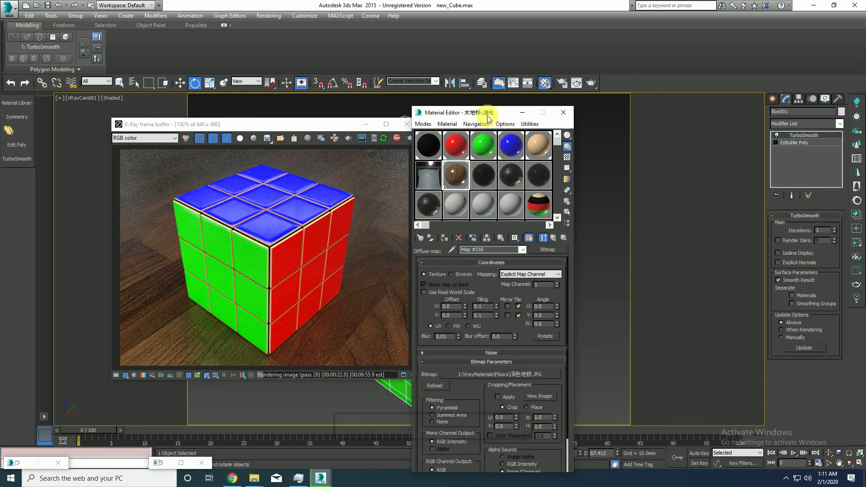
{"action": "left_click", "coordinate": [558, 135]}
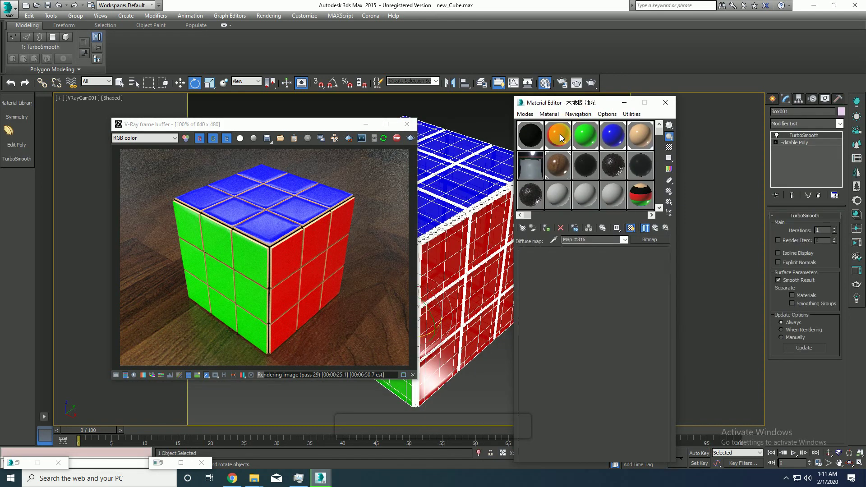
{"action": "left_click", "coordinate": [596, 254]}
{"action": "left_click", "coordinate": [569, 298]}
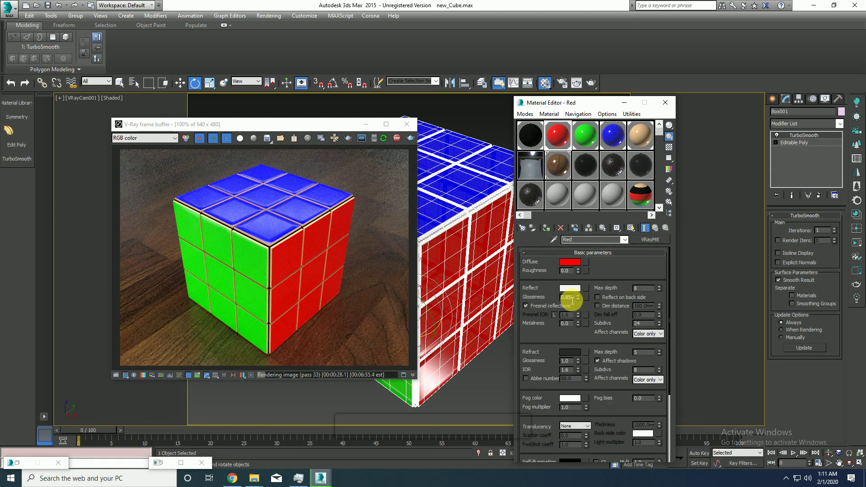
{"action": "type", "text": "0.95"}
{"action": "key", "text": "Return"}
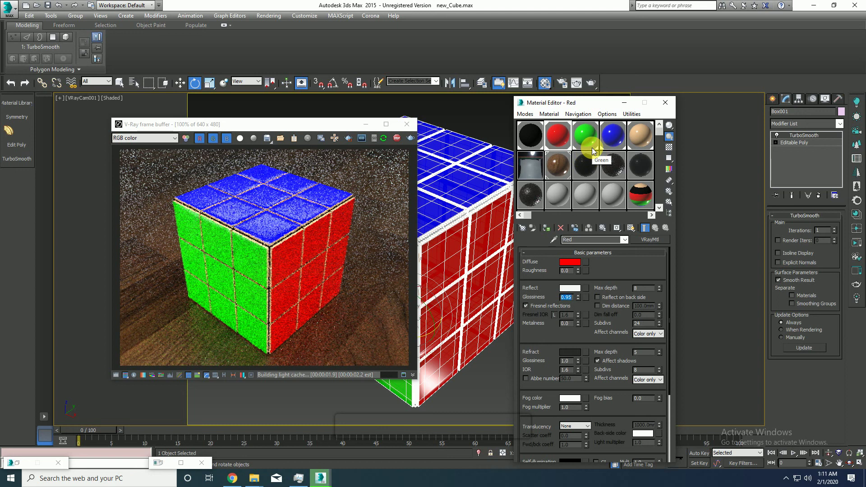
Begin entering reflection glossiness 0.95 for the Green VRayMtl.
{"action": "left_click", "coordinate": [586, 138]}
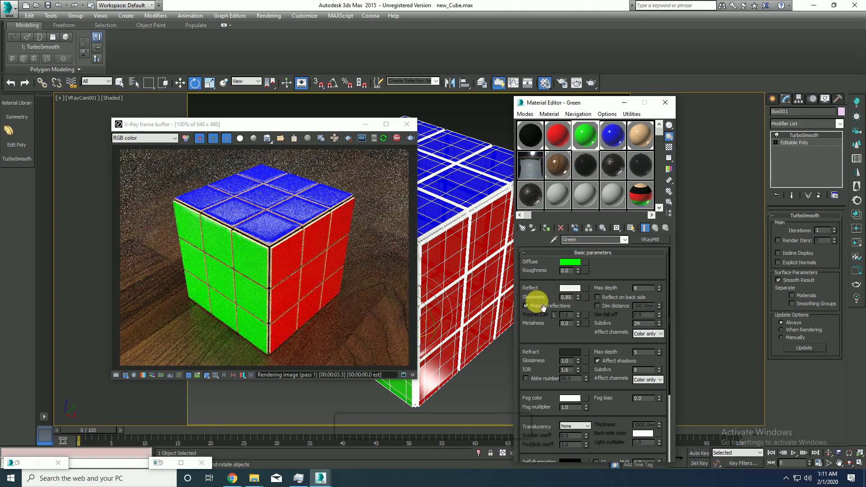
{"action": "double_click", "coordinate": [565, 297]}
{"action": "type", "text": "."}
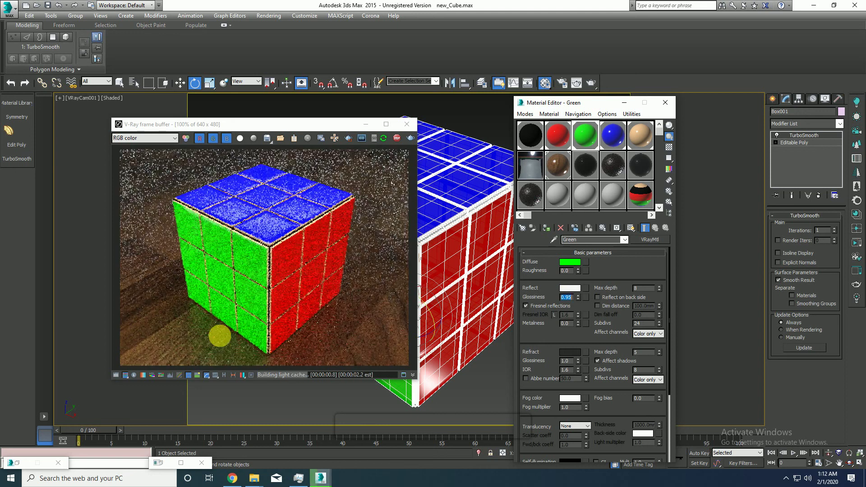